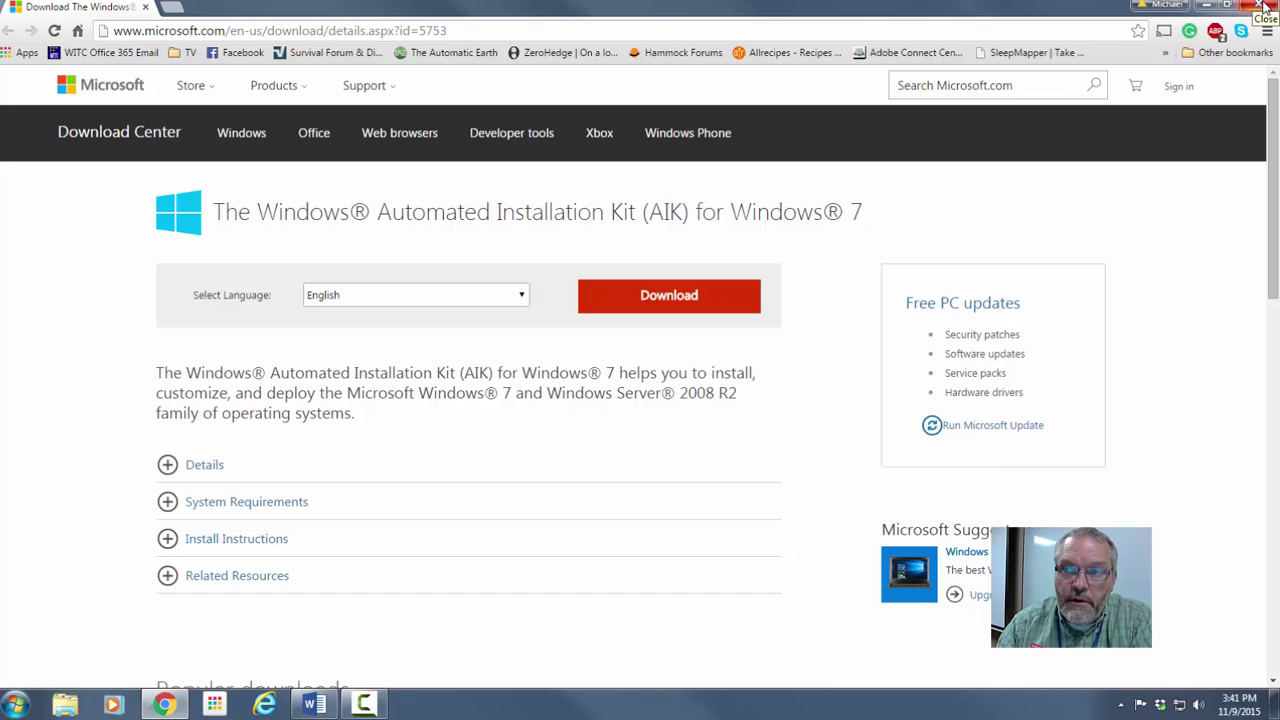
# Close the AIK download page and open "Step-by-Step - Basic Windows Deployment for IT Pros" from the Microsoft Windows AIK documentation.
pyautogui.click(1262, 7)
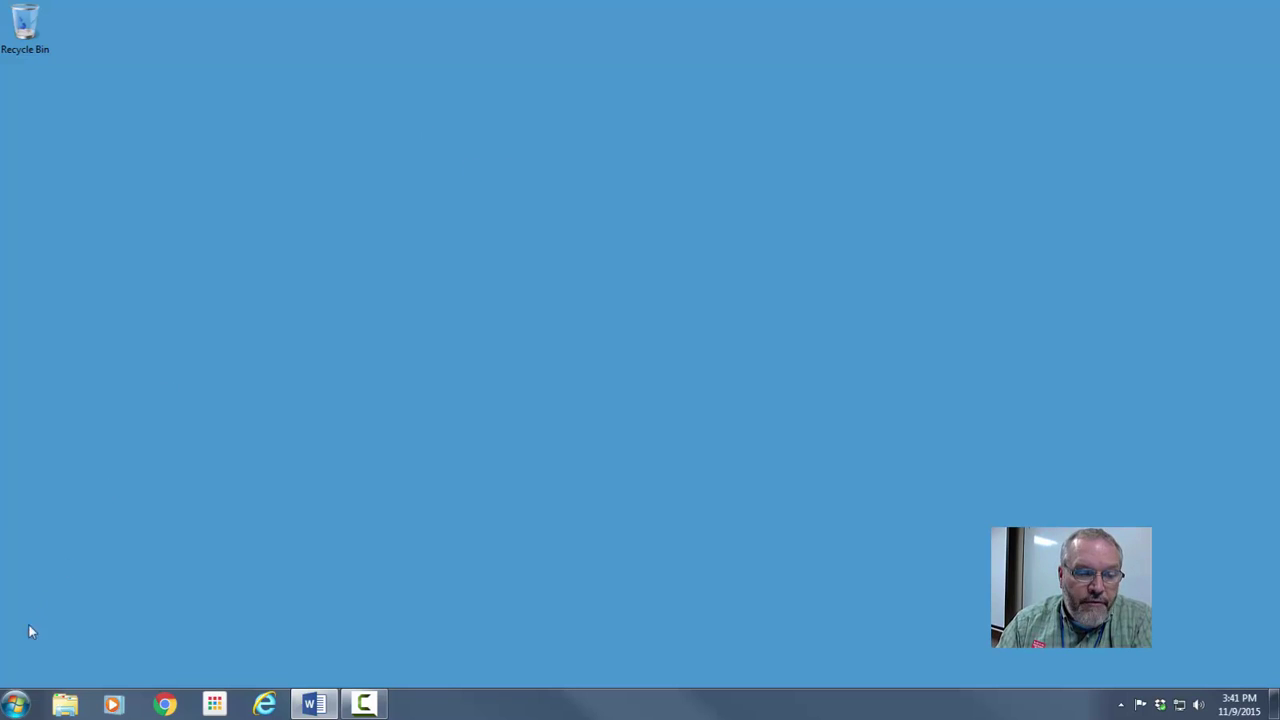
pyautogui.click(18, 708)
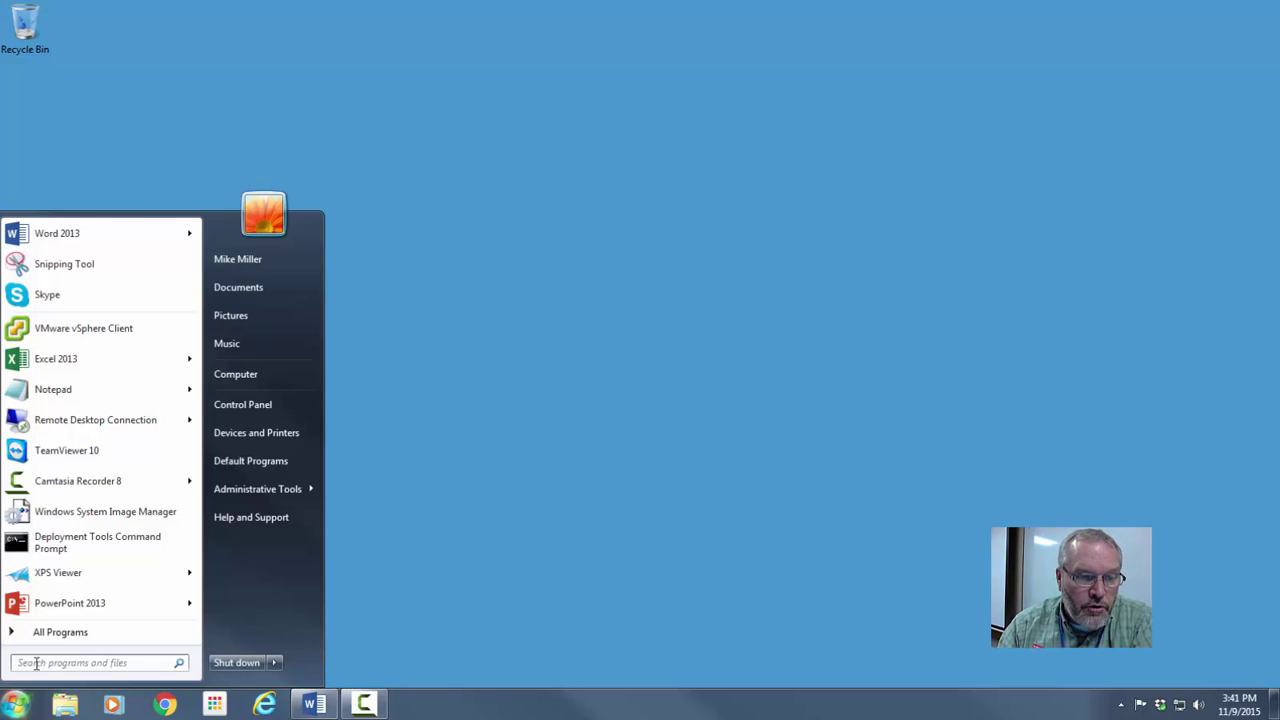
pyautogui.click(59, 632)
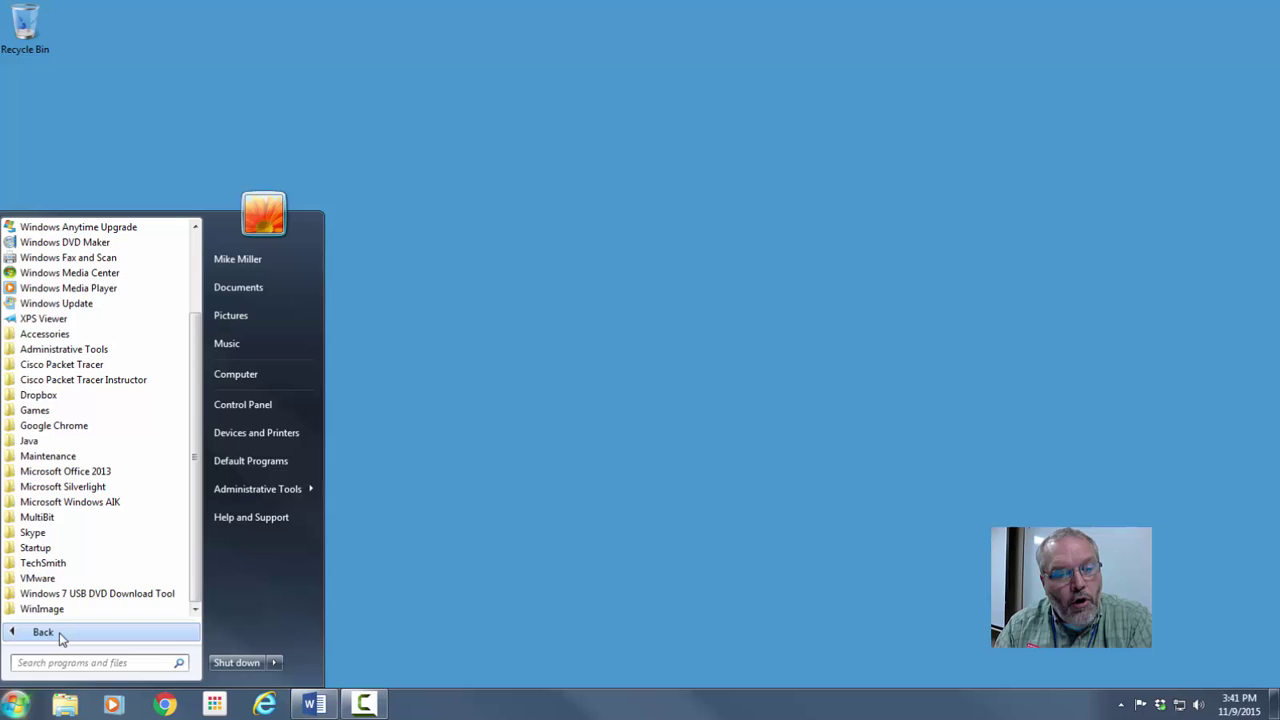
pyautogui.click(59, 632)
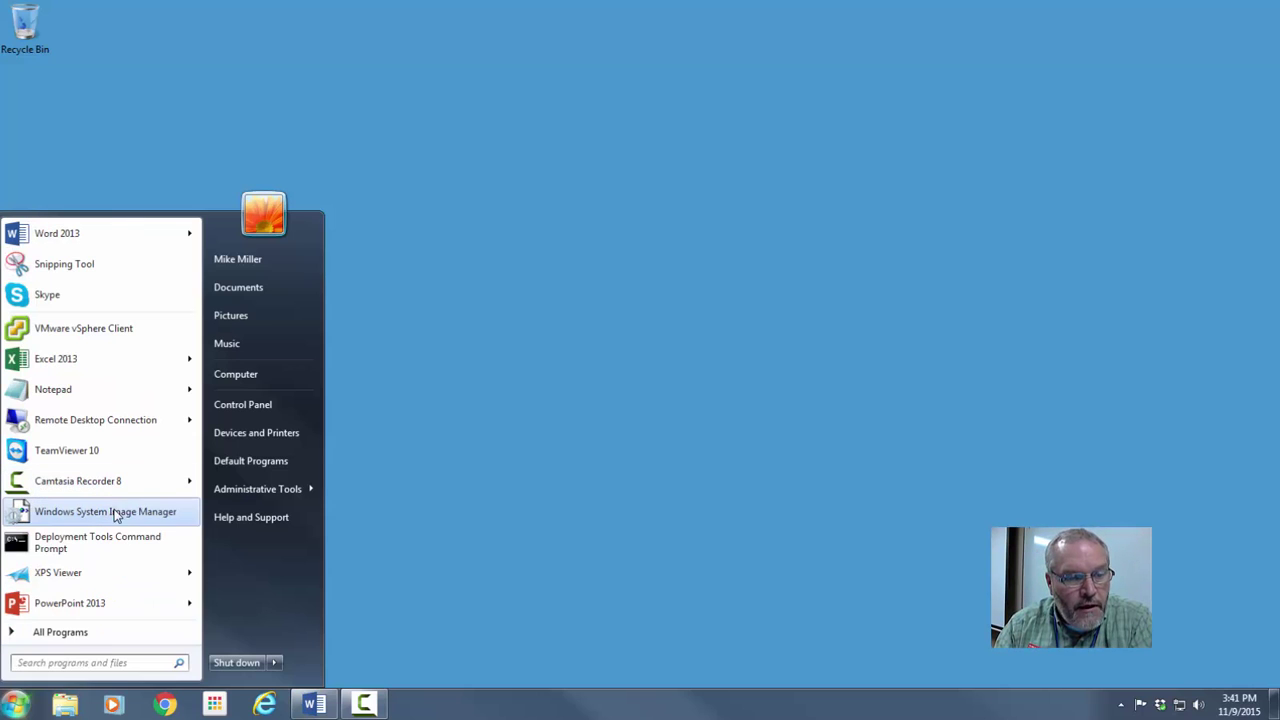
pyautogui.click(32, 634)
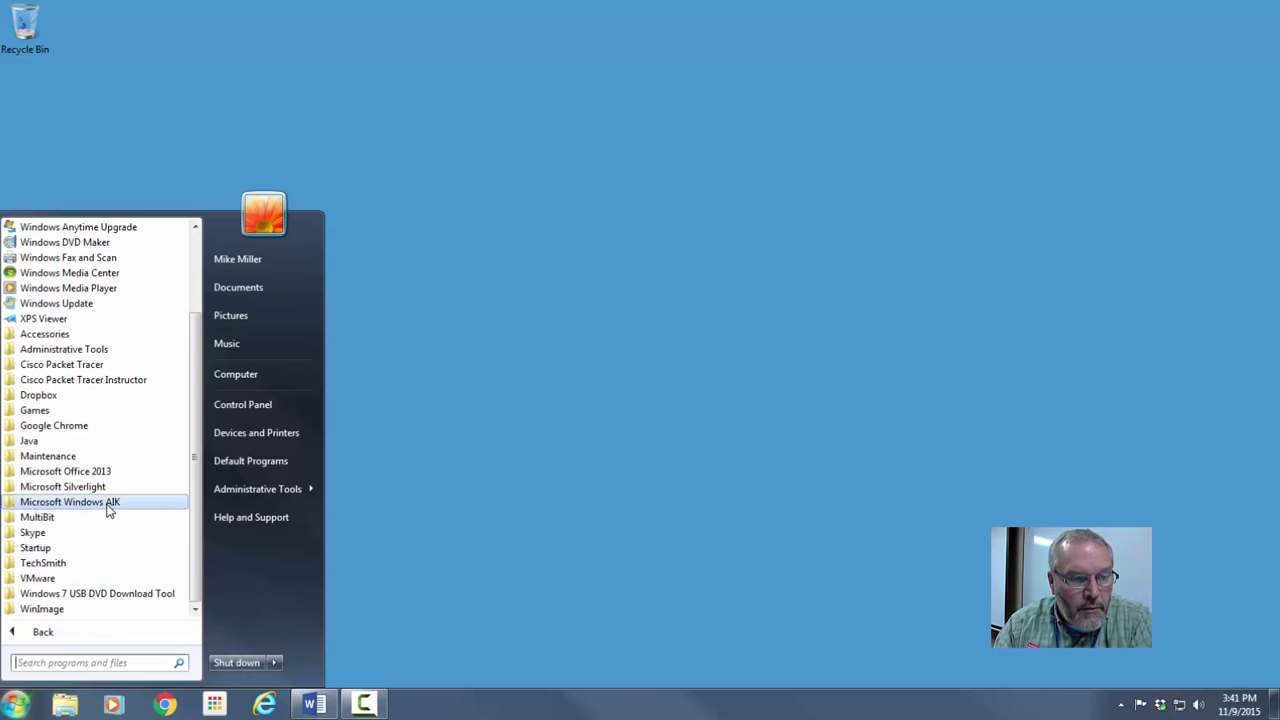
pyautogui.click(109, 505)
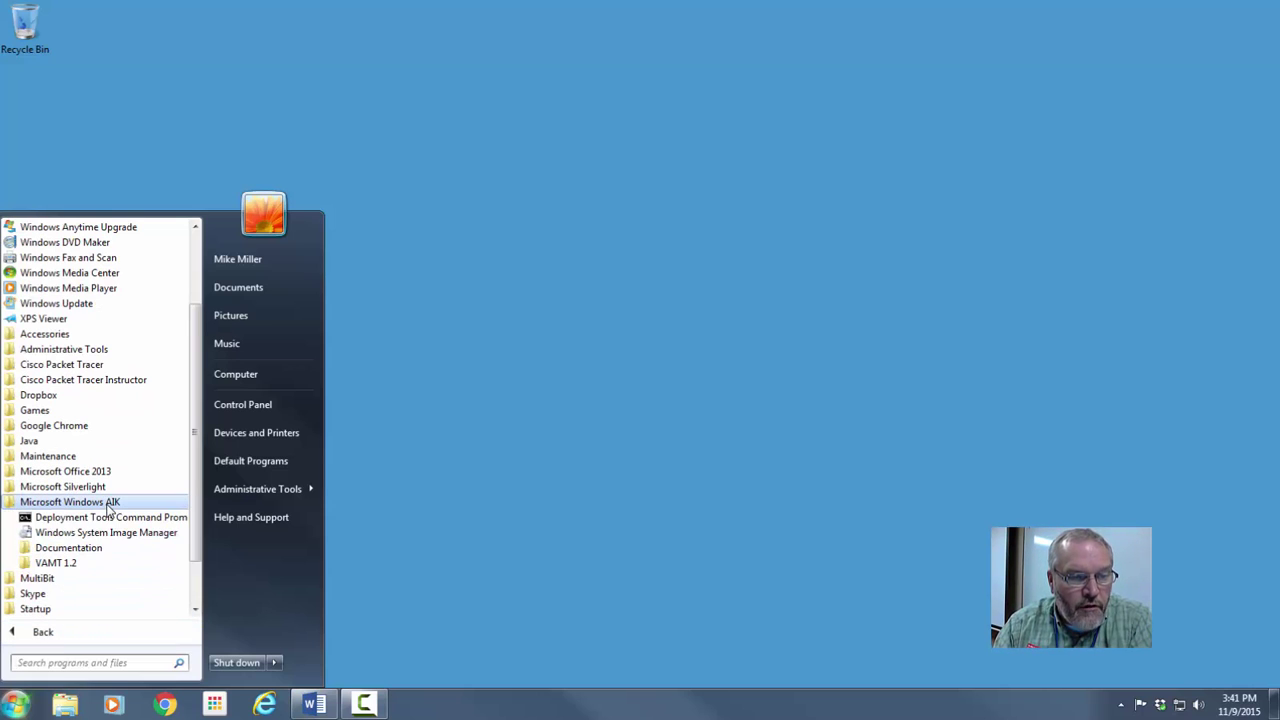
pyautogui.click(69, 549)
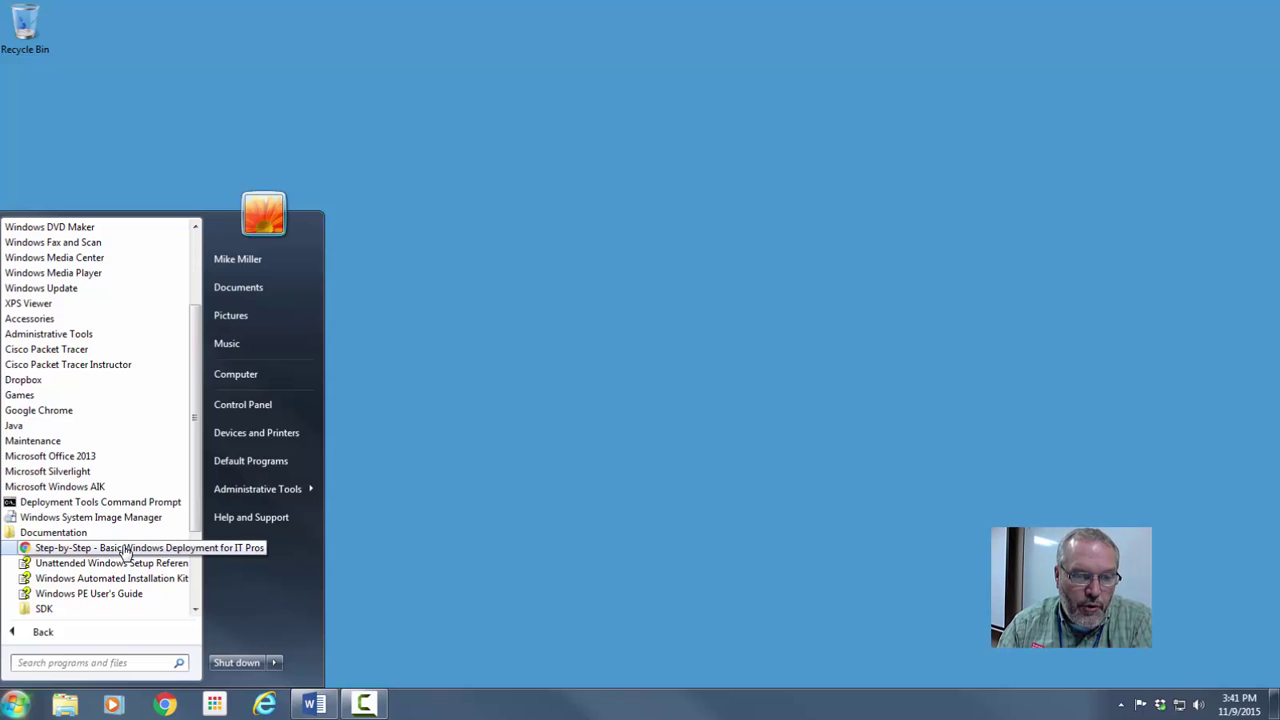
pyautogui.click(125, 548)
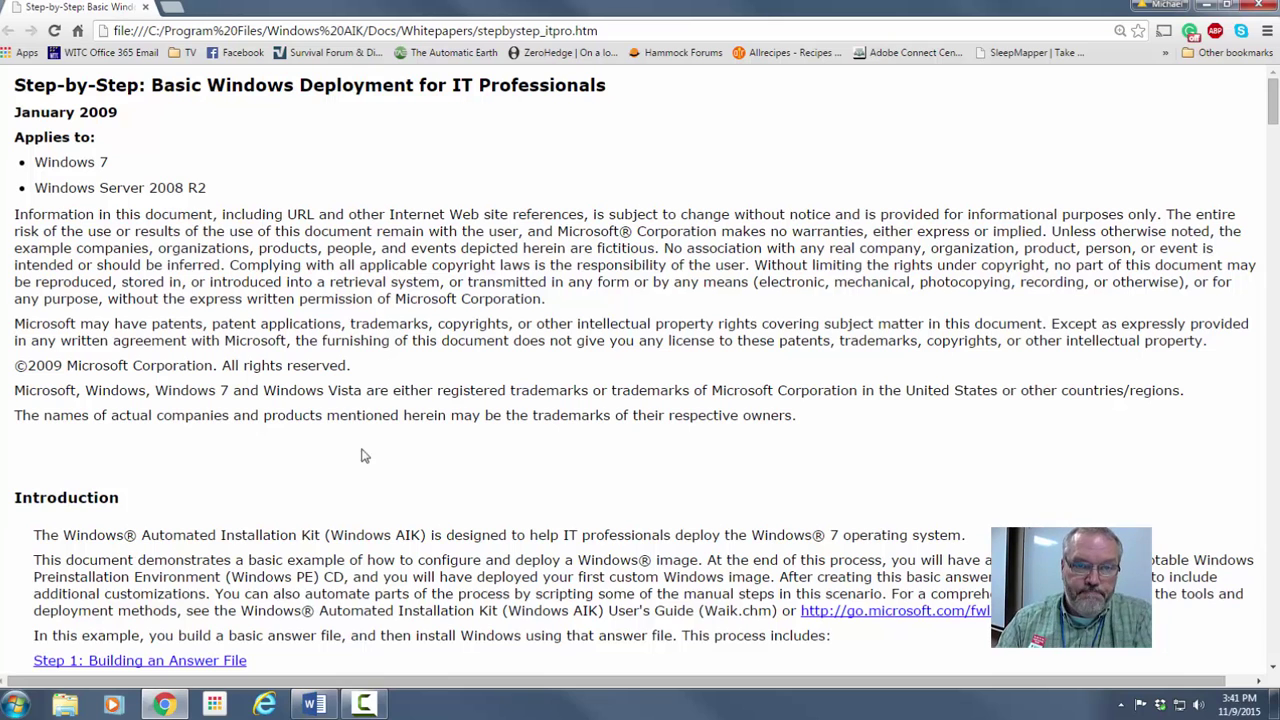
# Go to "Step 3: Creating Bootable Windows PE Media" in the guide and read through its copype, ImageX and oscdimg instructions.
pyautogui.scroll(-3, 351, 463)
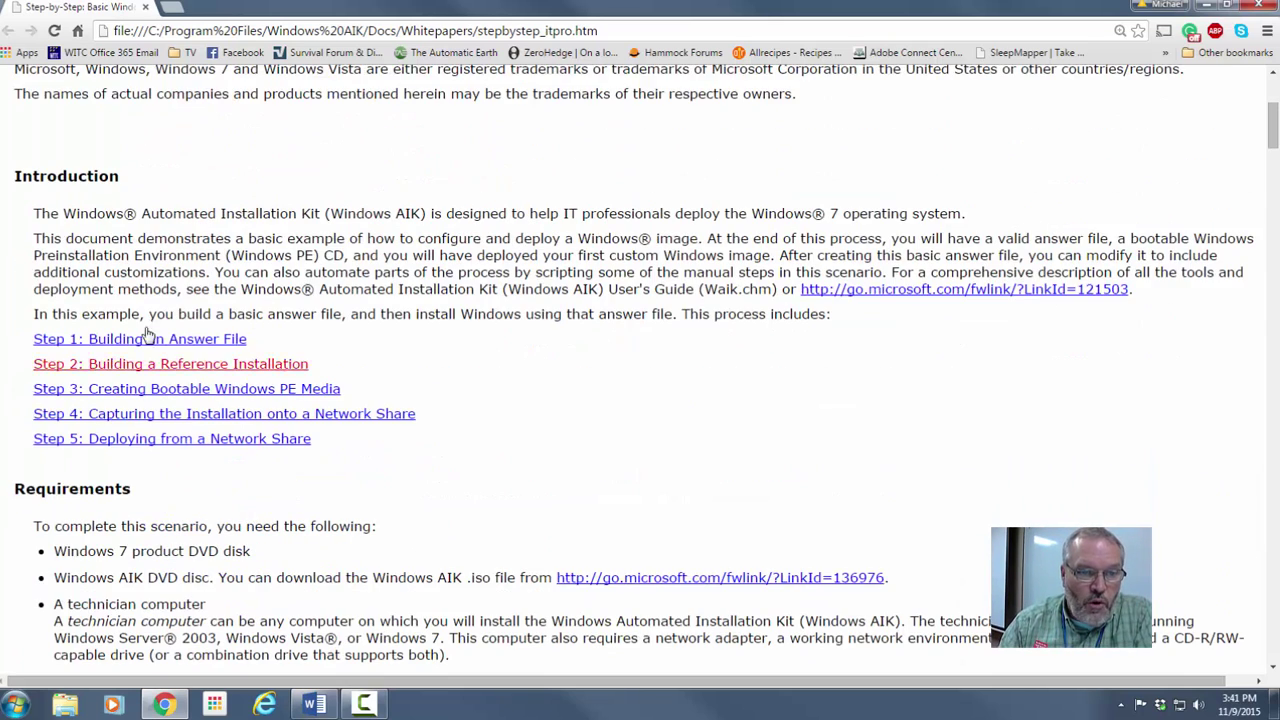
pyautogui.click(128, 397)
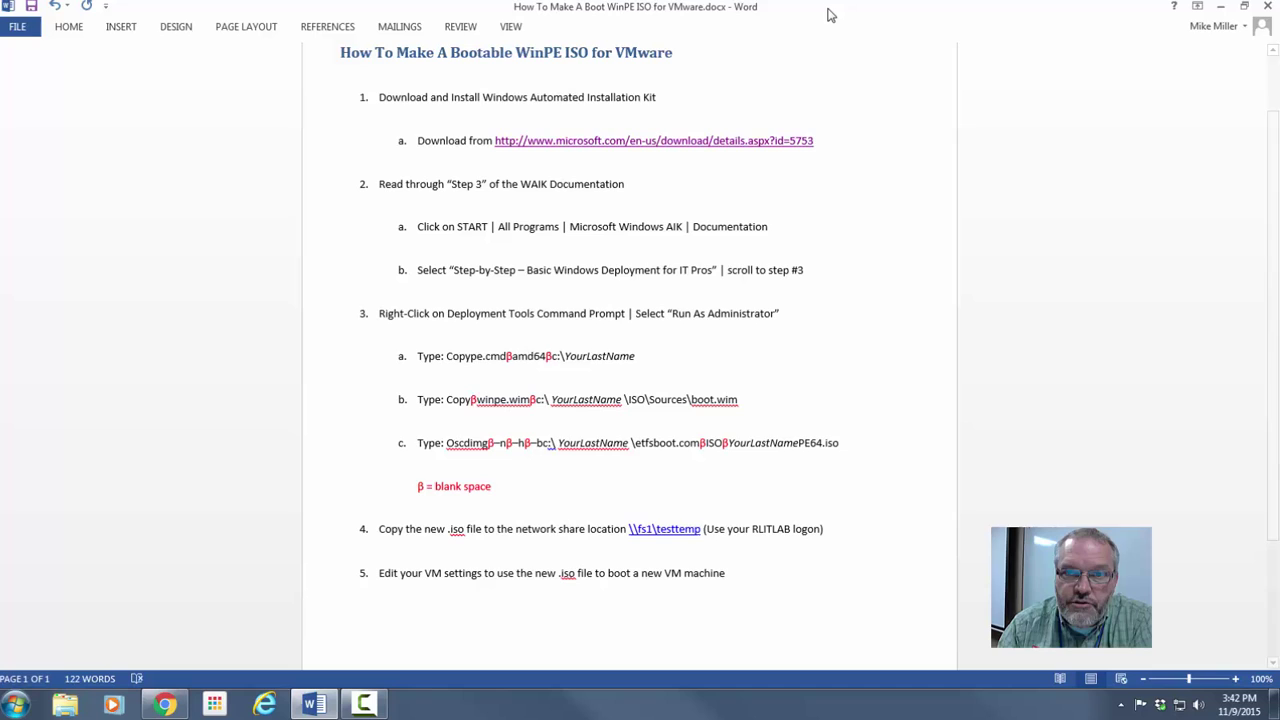
pyautogui.doubleClick(826, 9)
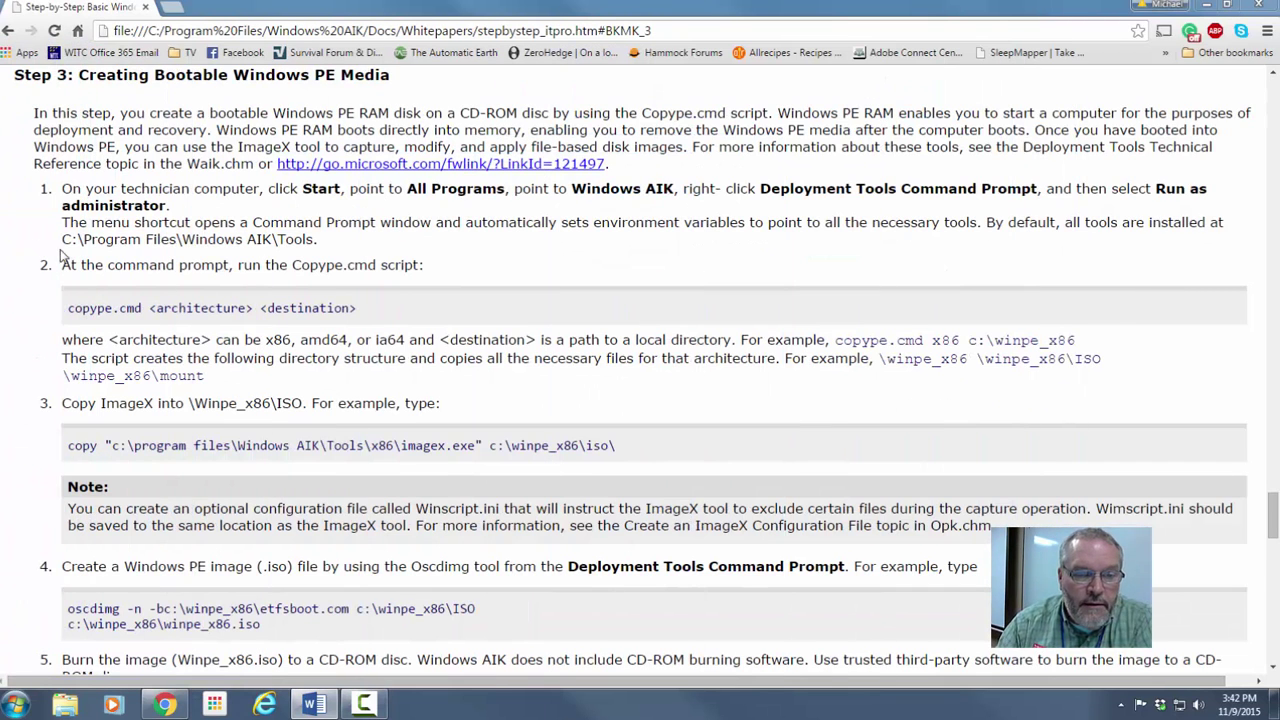
pyautogui.scroll(-3, 631, 320)
pyautogui.hscroll(1, 631, 320)
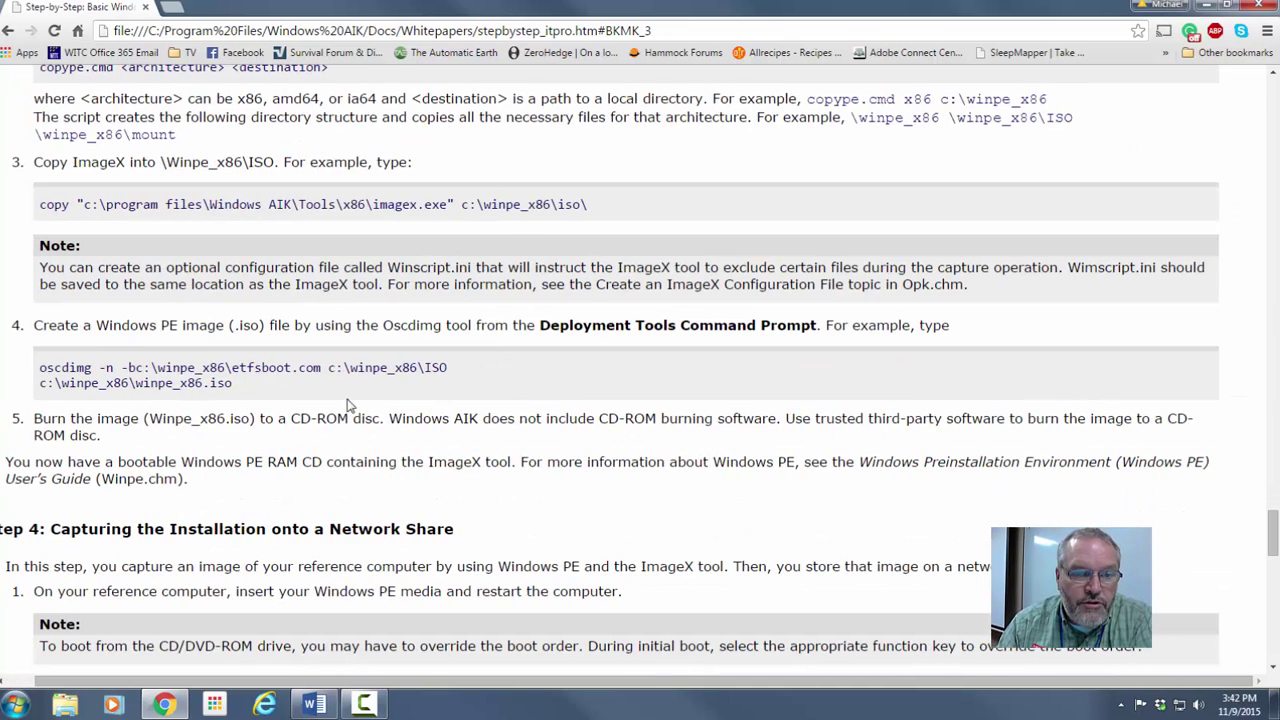
# Close the guide and run the Deployment Tools Command Prompt as administrator, moving its window toward the middle of the desktop.
pyautogui.click(1262, 7)
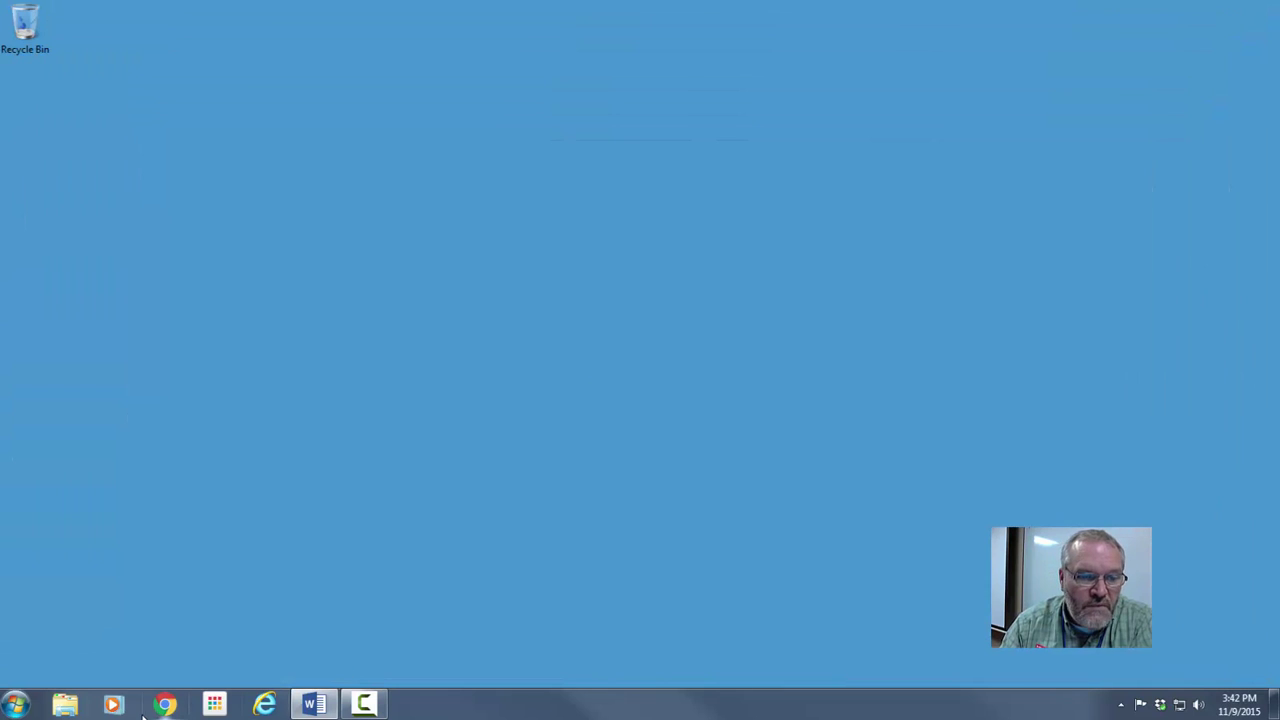
pyautogui.click(14, 708)
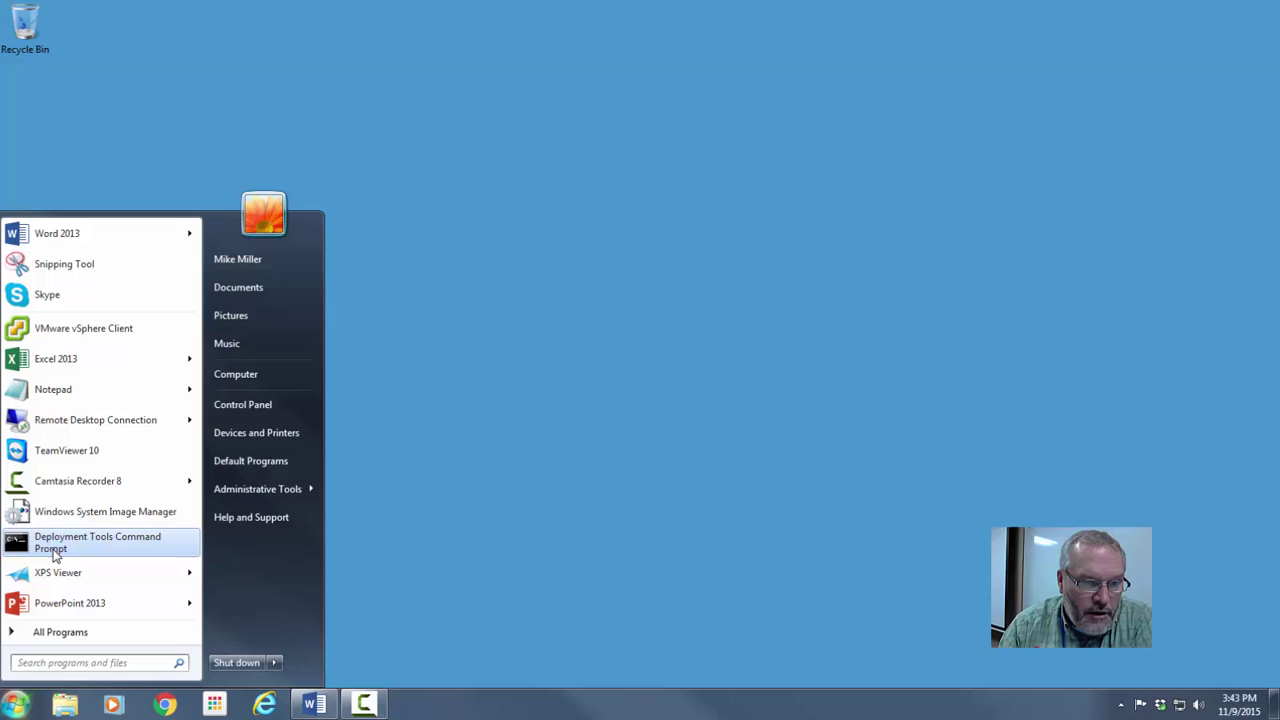
pyautogui.rightClick(116, 545)
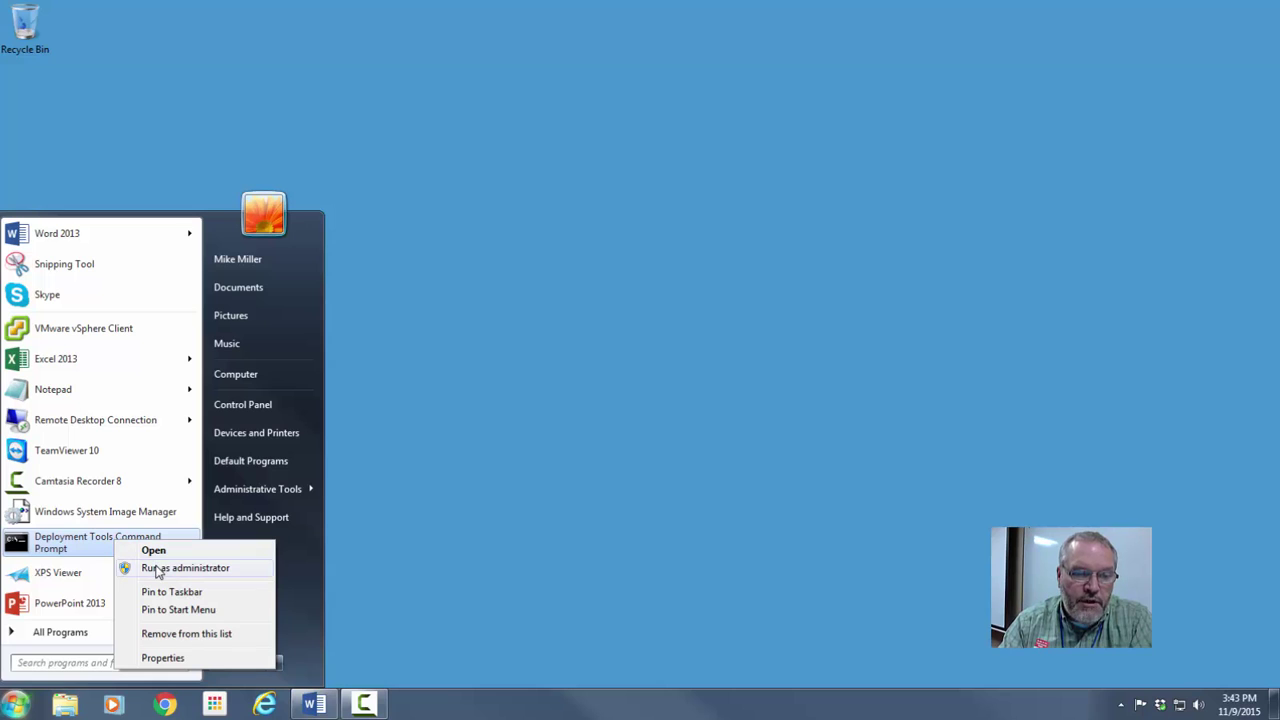
pyautogui.click(156, 568)
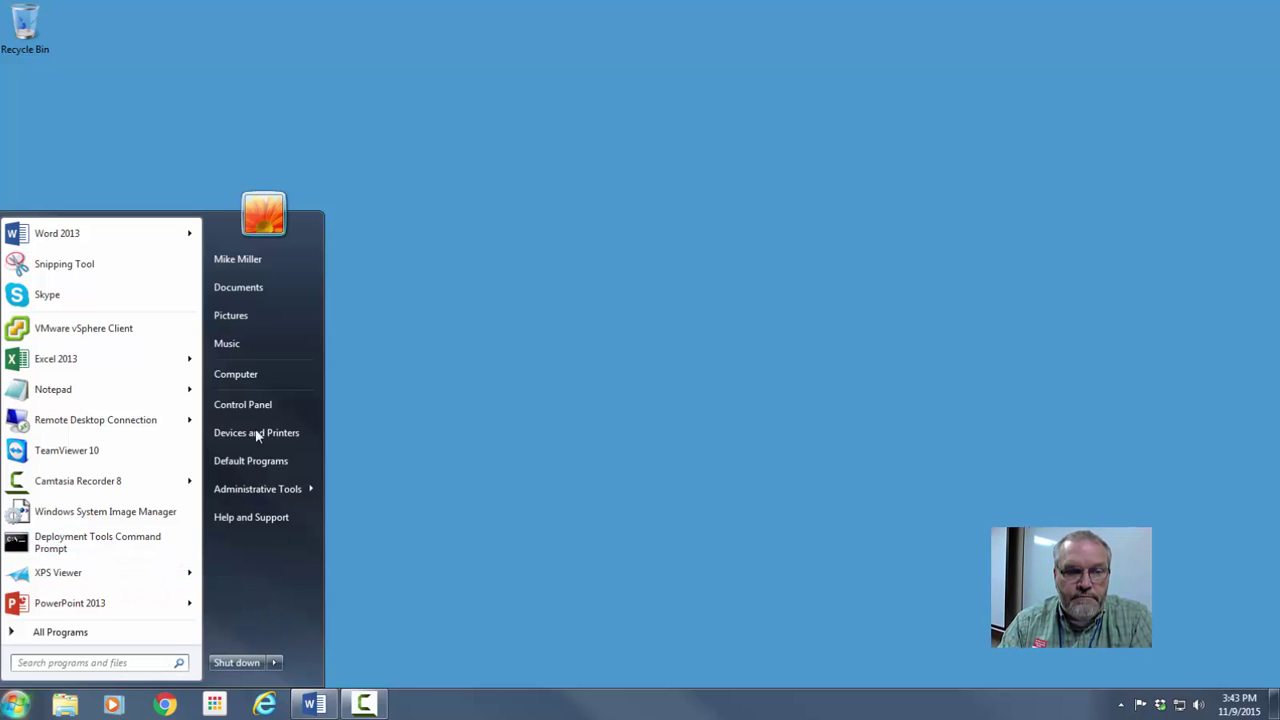
pyautogui.moveTo(404, 127); pyautogui.dragTo(605, 166)
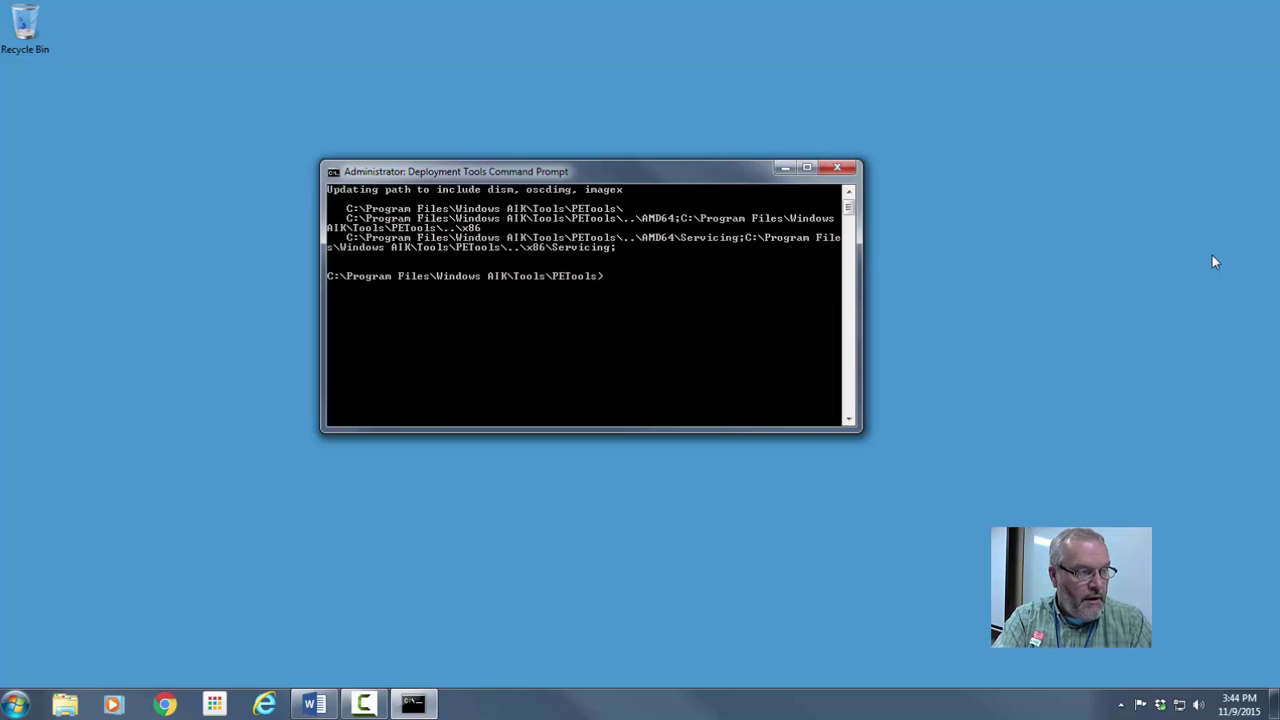
# Run copype.cmd for amd64 with a destination folder on C:\ named after the user's last name, and clear the console with cls.
pyautogui.write('copype')
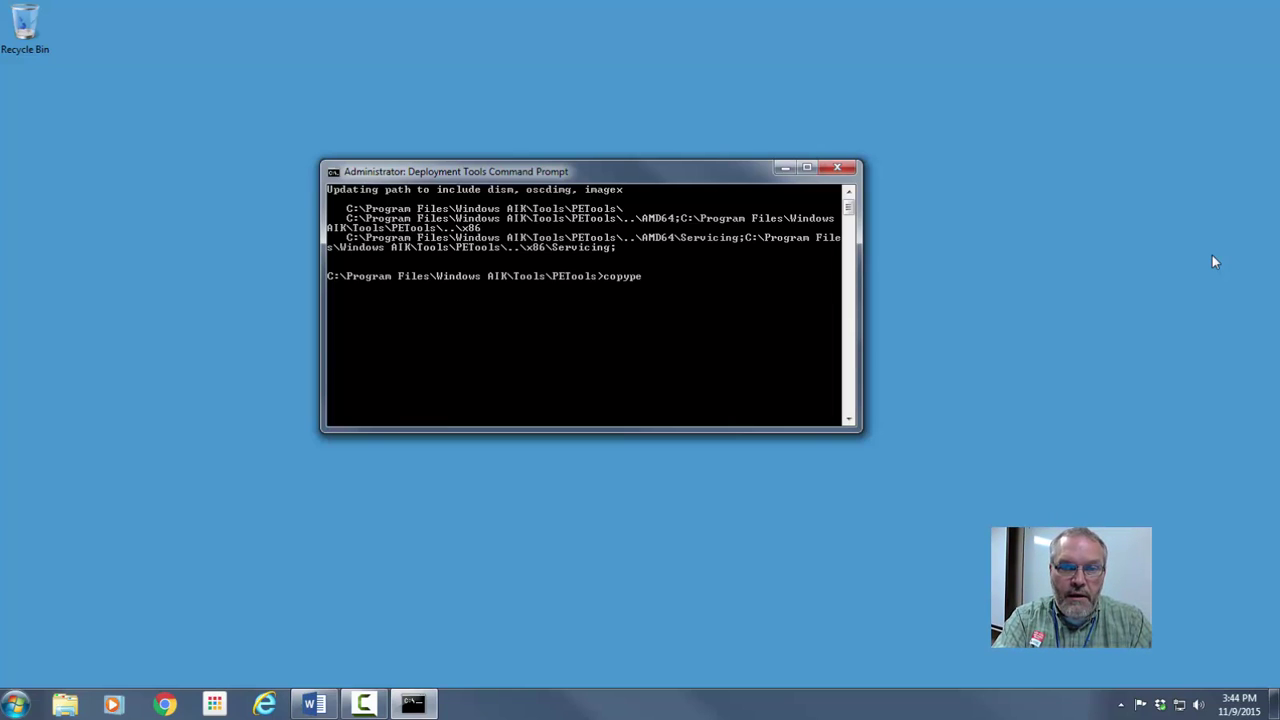
pyautogui.write('.cm')
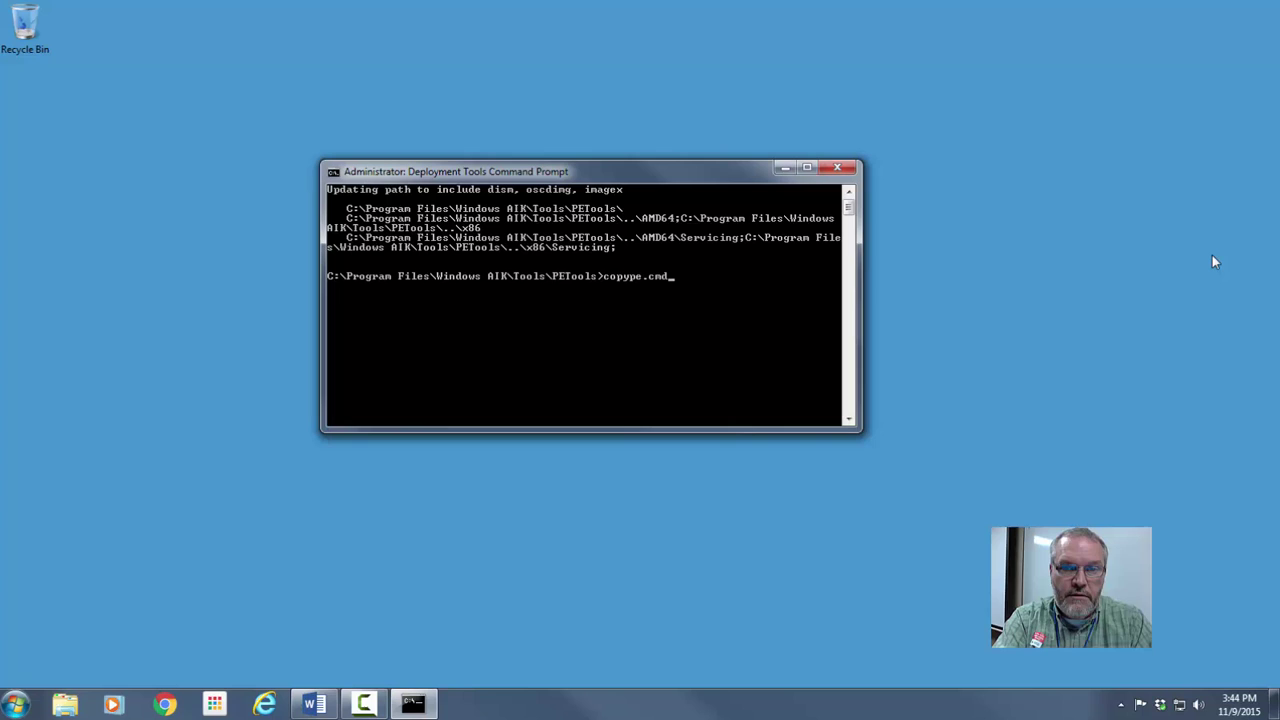
pyautogui.write('d')
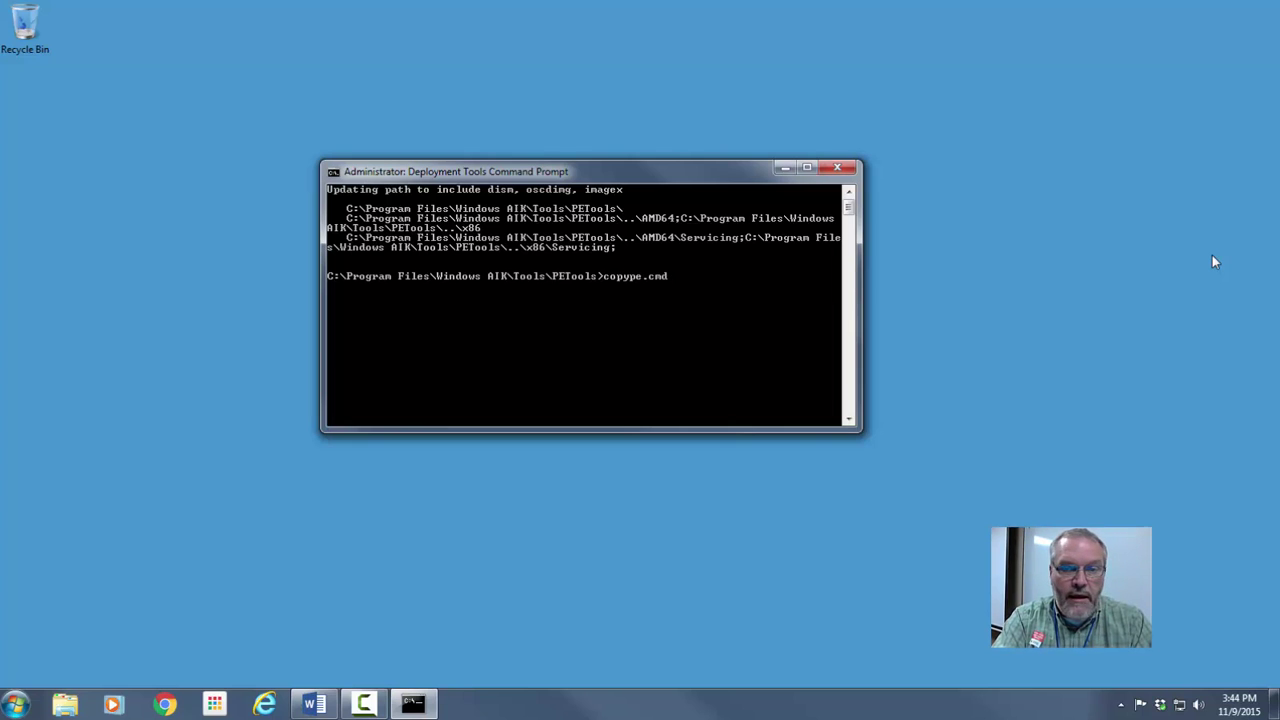
pyautogui.write(' amd64')
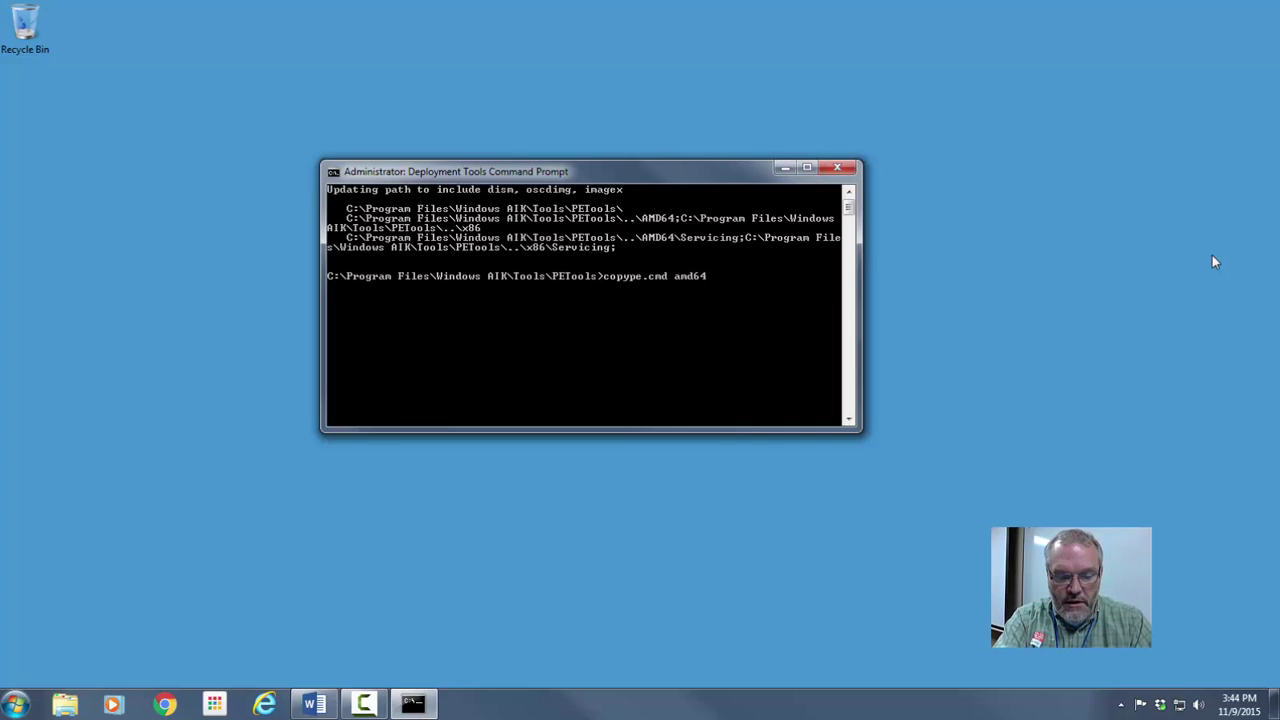
pyautogui.write(' c:\\')
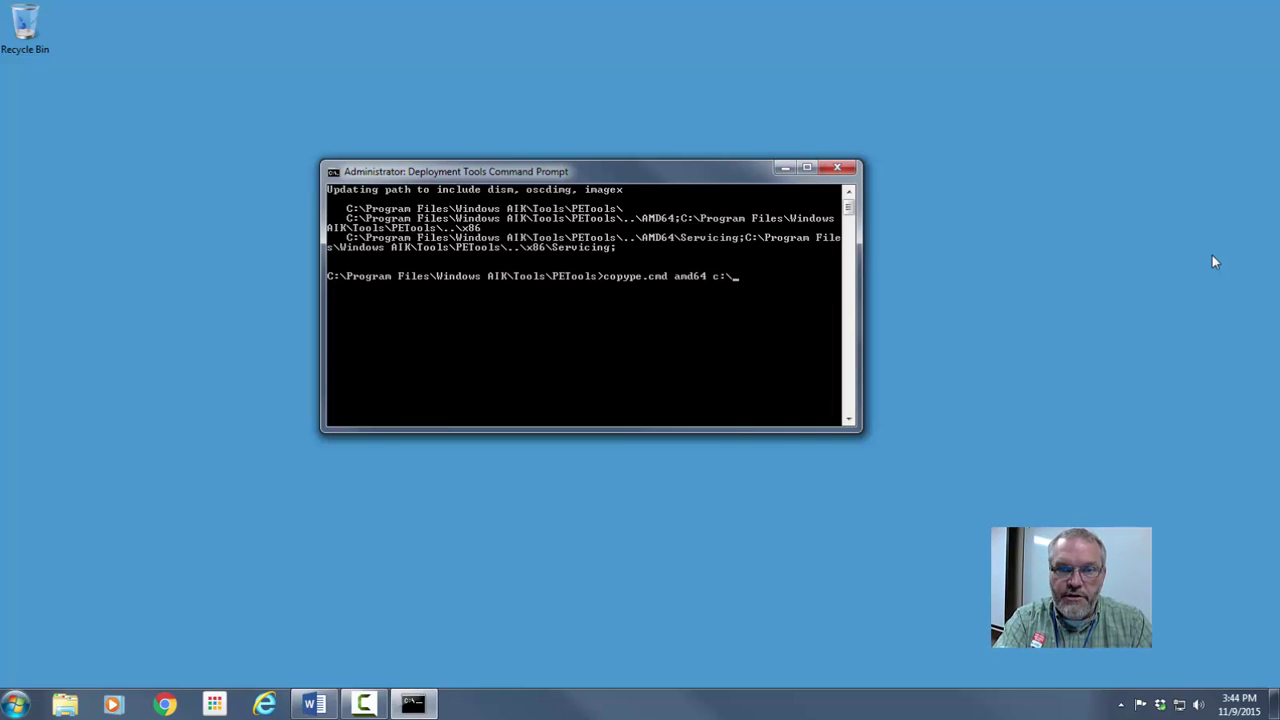
pyautogui.write('miller')
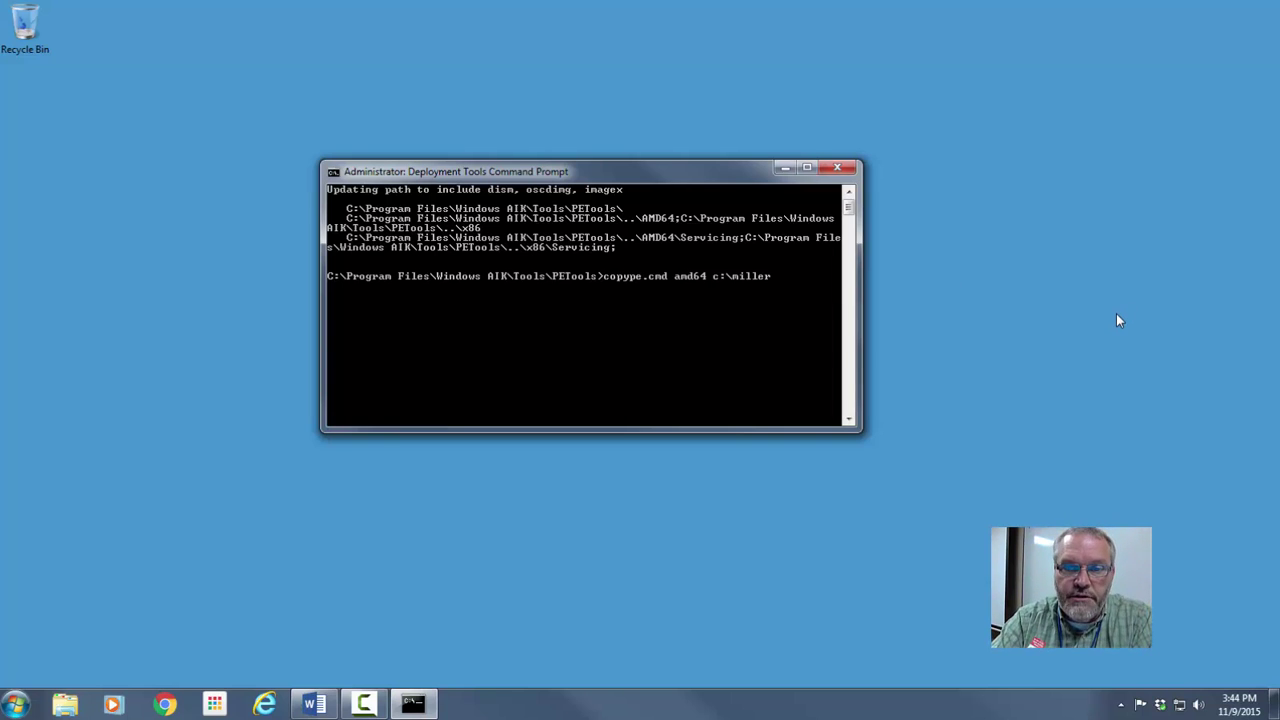
pyautogui.press('Return')
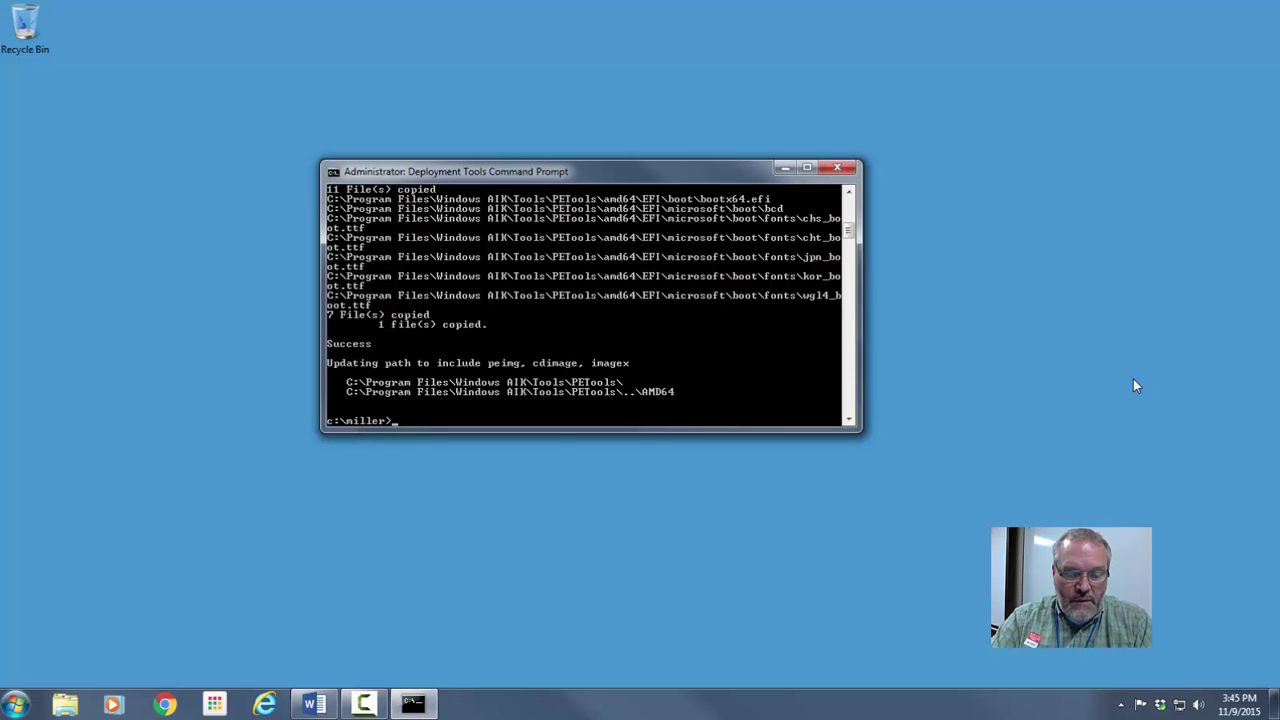
pyautogui.write('cls')
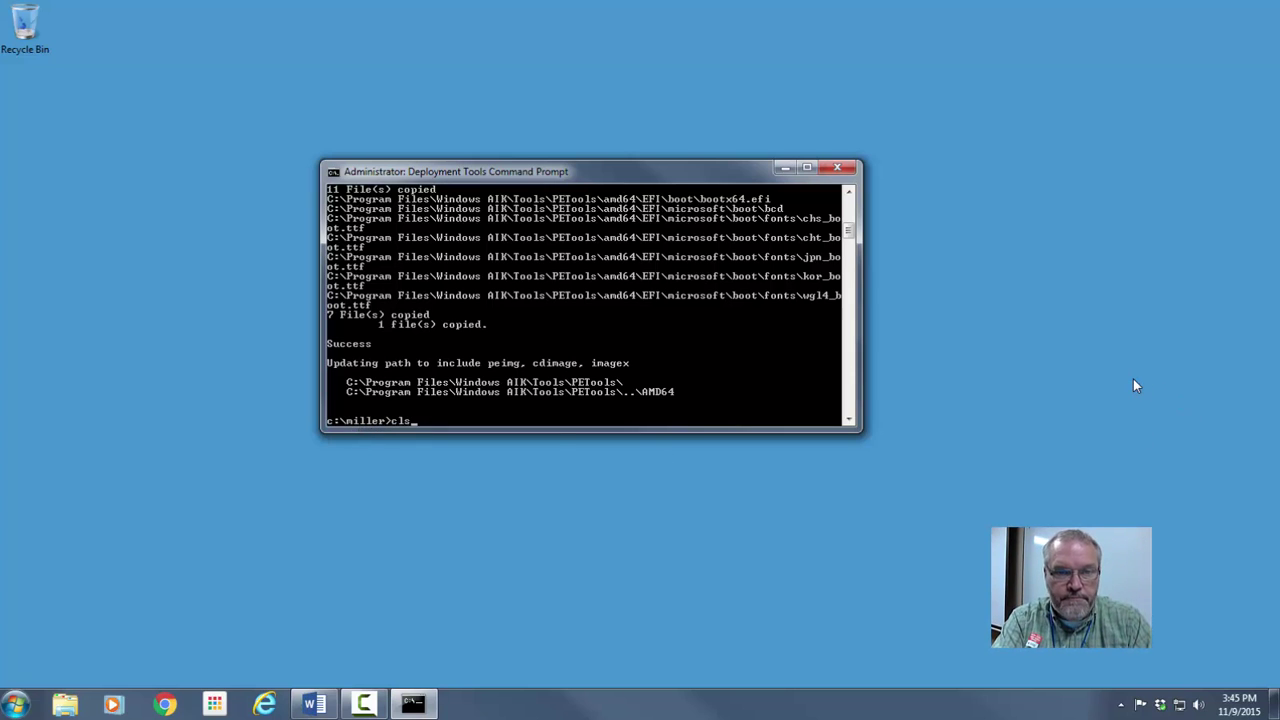
pyautogui.press('Return')
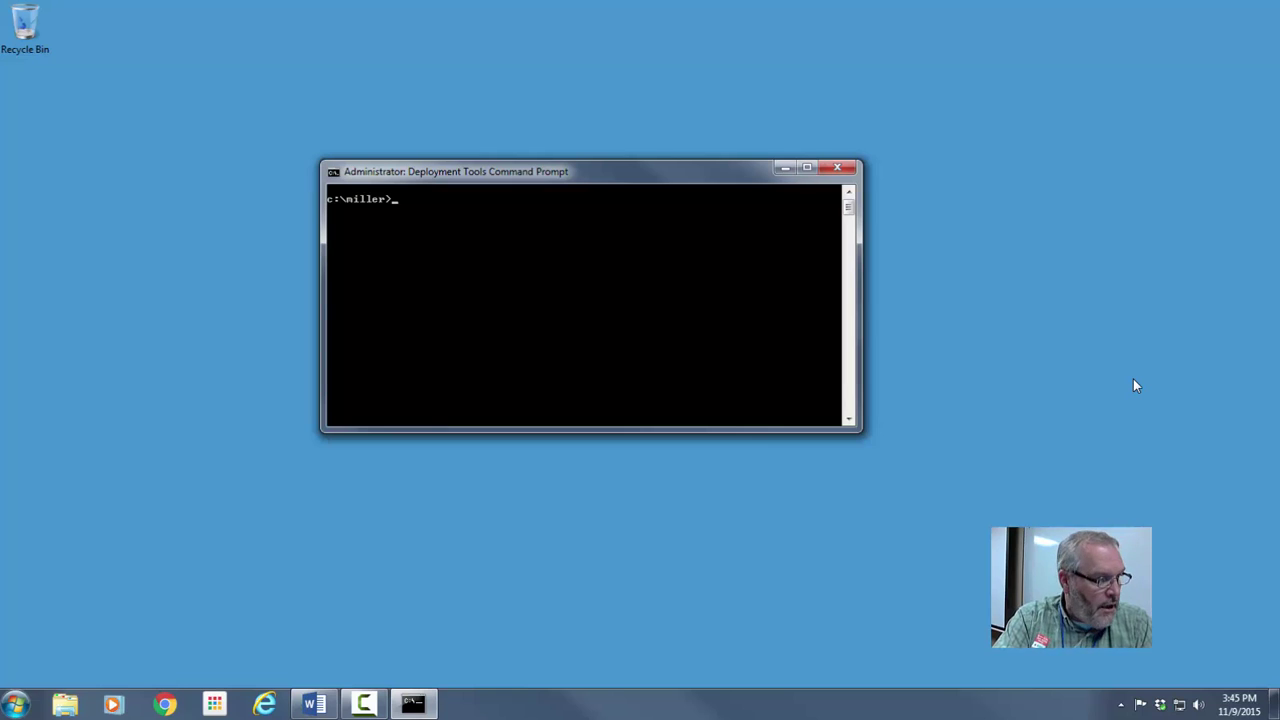
# Enter a copy command, without running it, that copies winpe.wim to iso\sources\boot.wim inside the C:\ folder named after the user's last name.
pyautogui.write('copy')
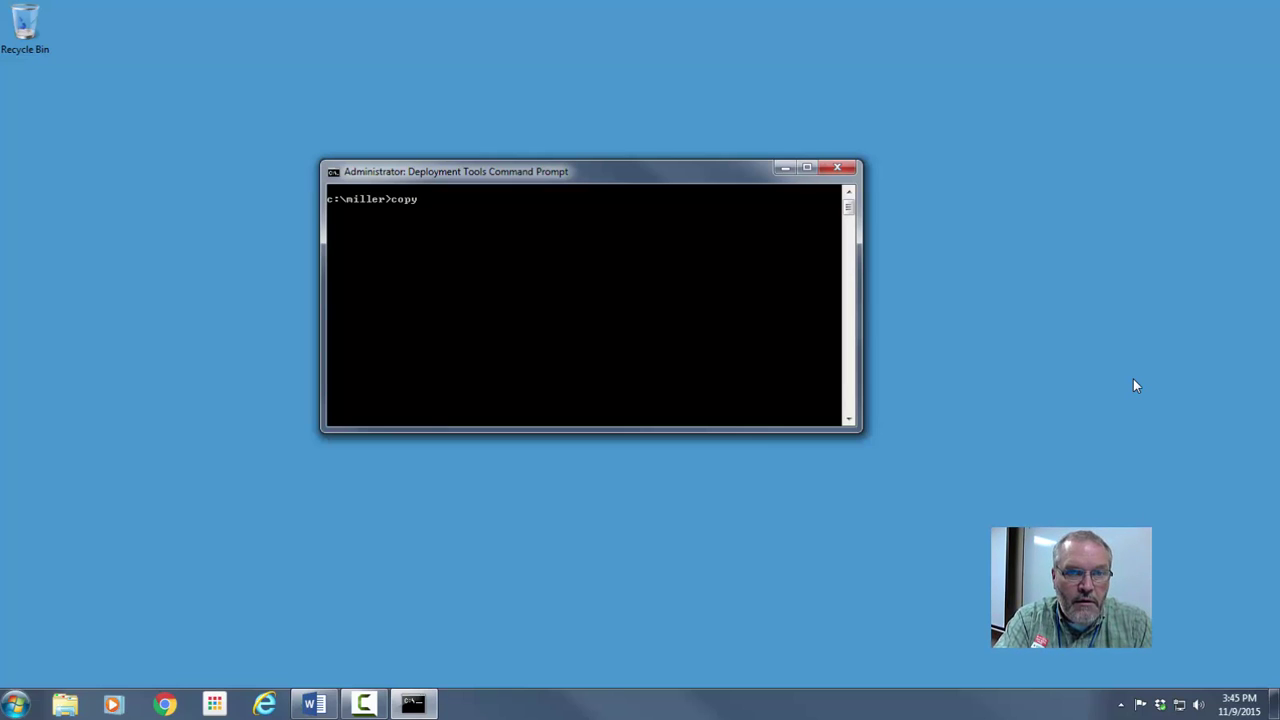
pyautogui.write(' winpe')
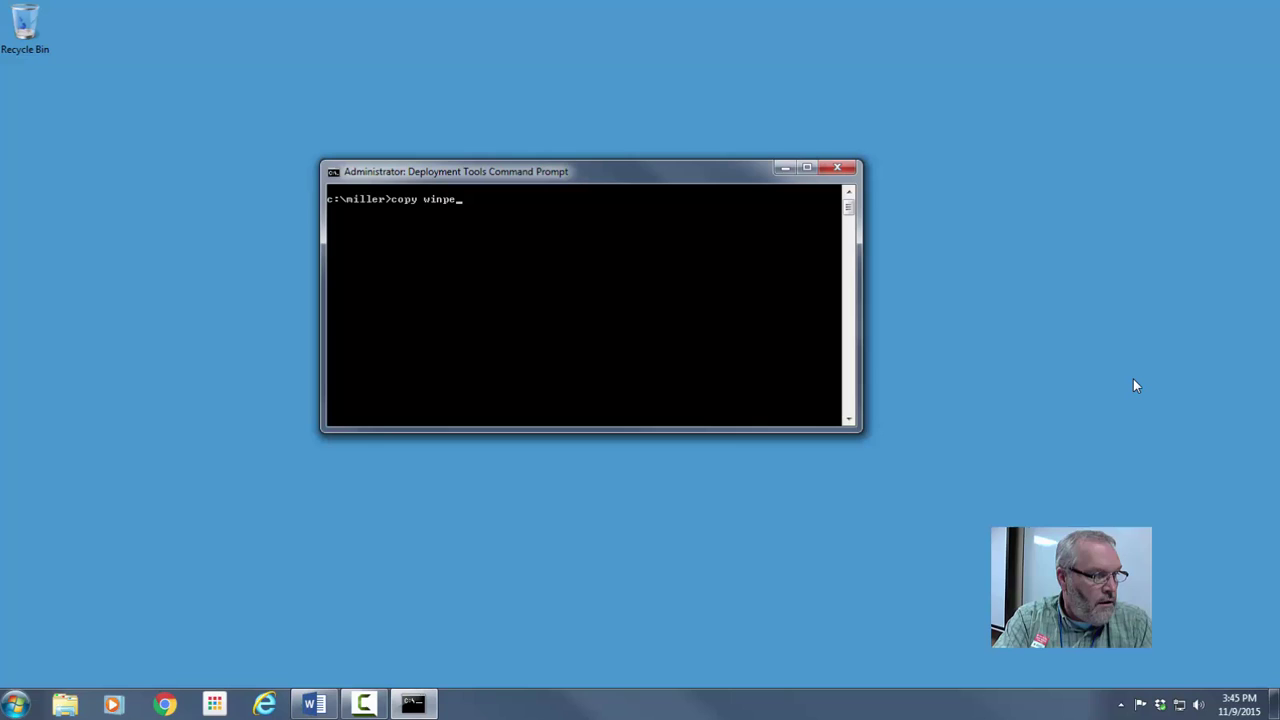
pyautogui.write('.wim c')
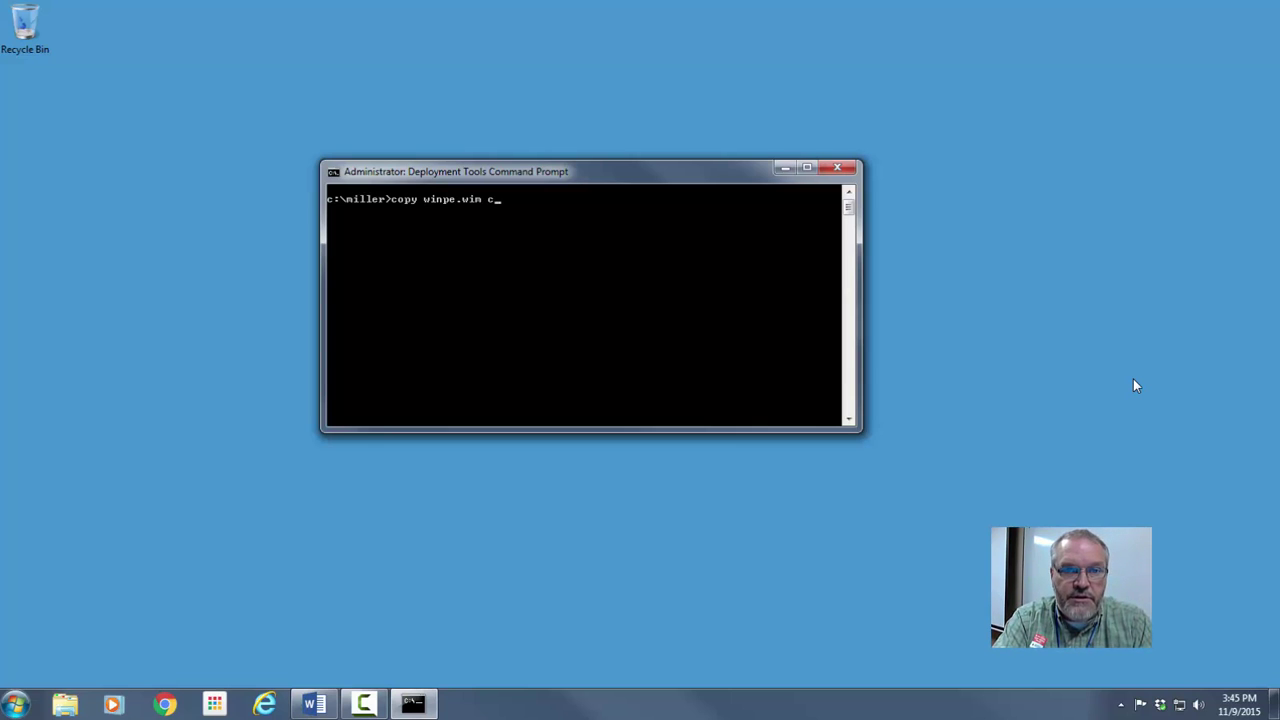
pyautogui.write(':\\miller')
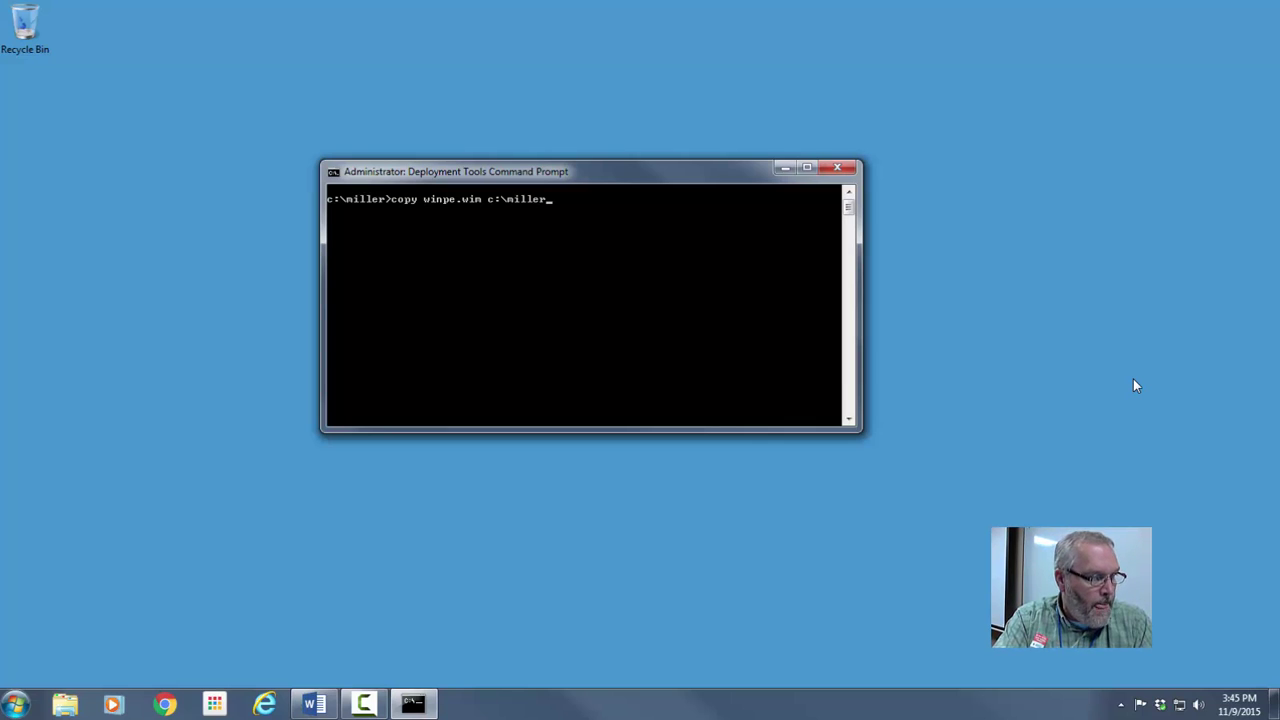
pyautogui.write('\\')
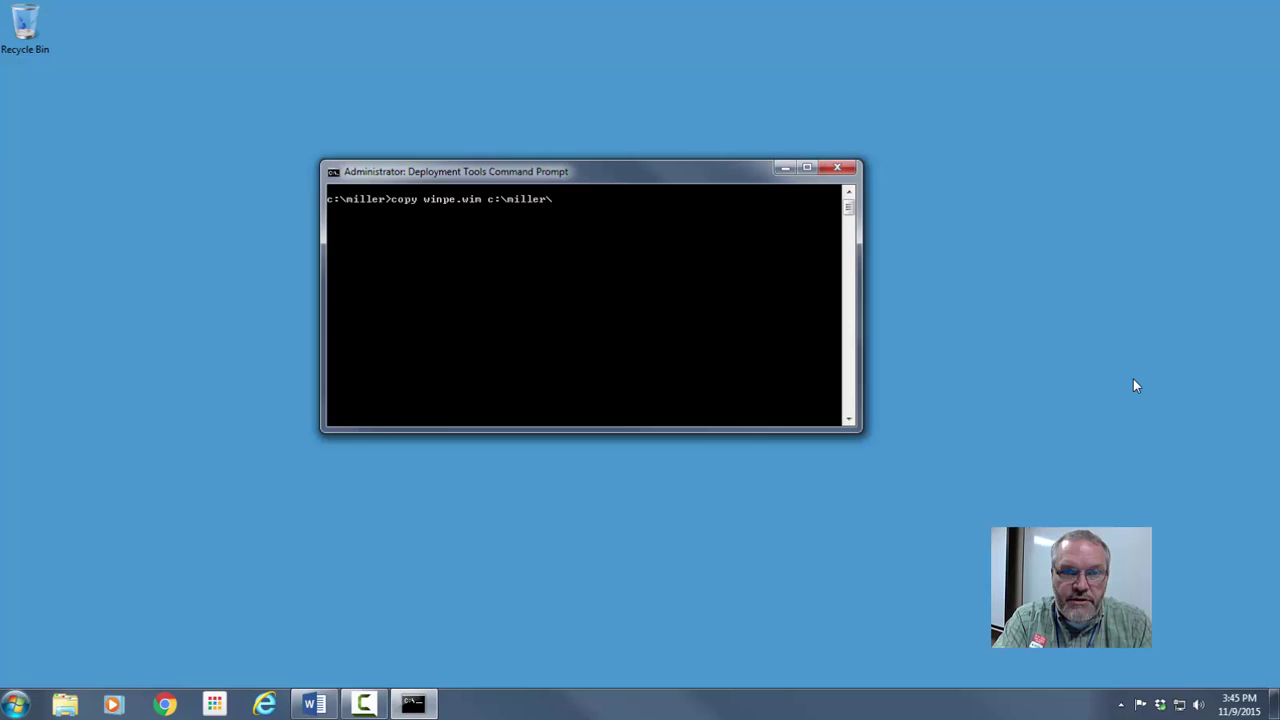
pyautogui.write('iso')
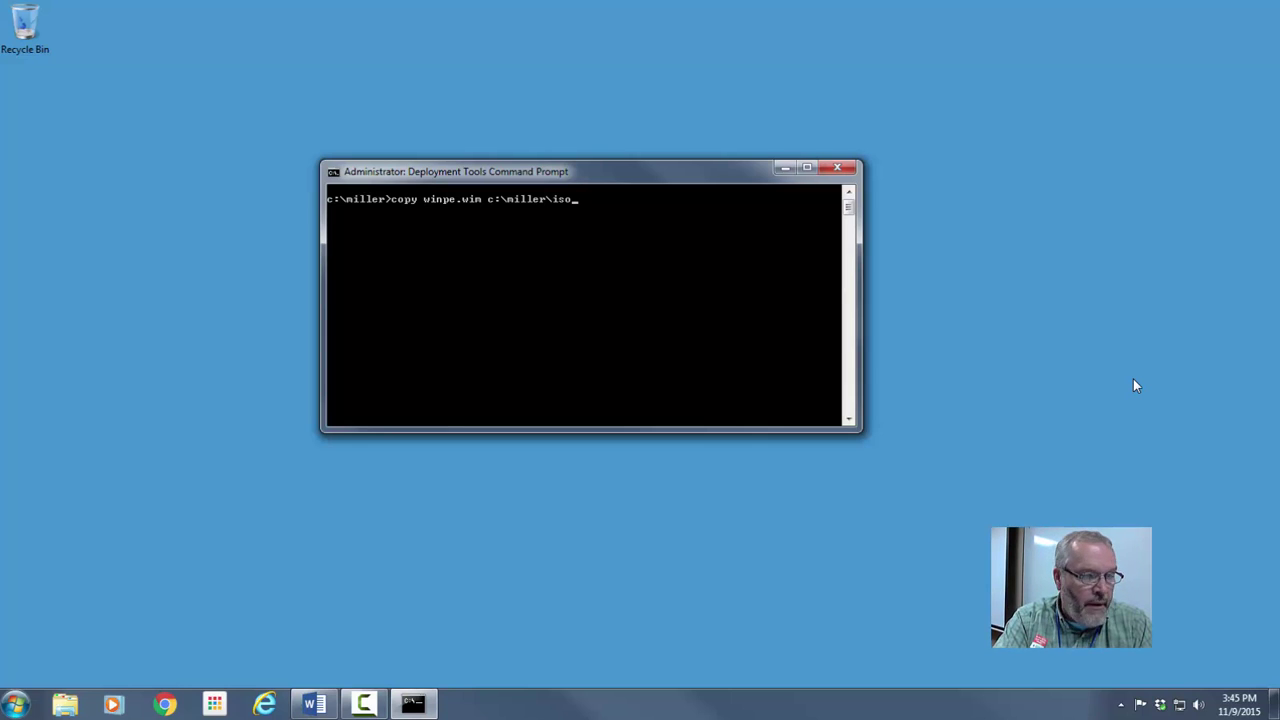
pyautogui.write('\\sources')
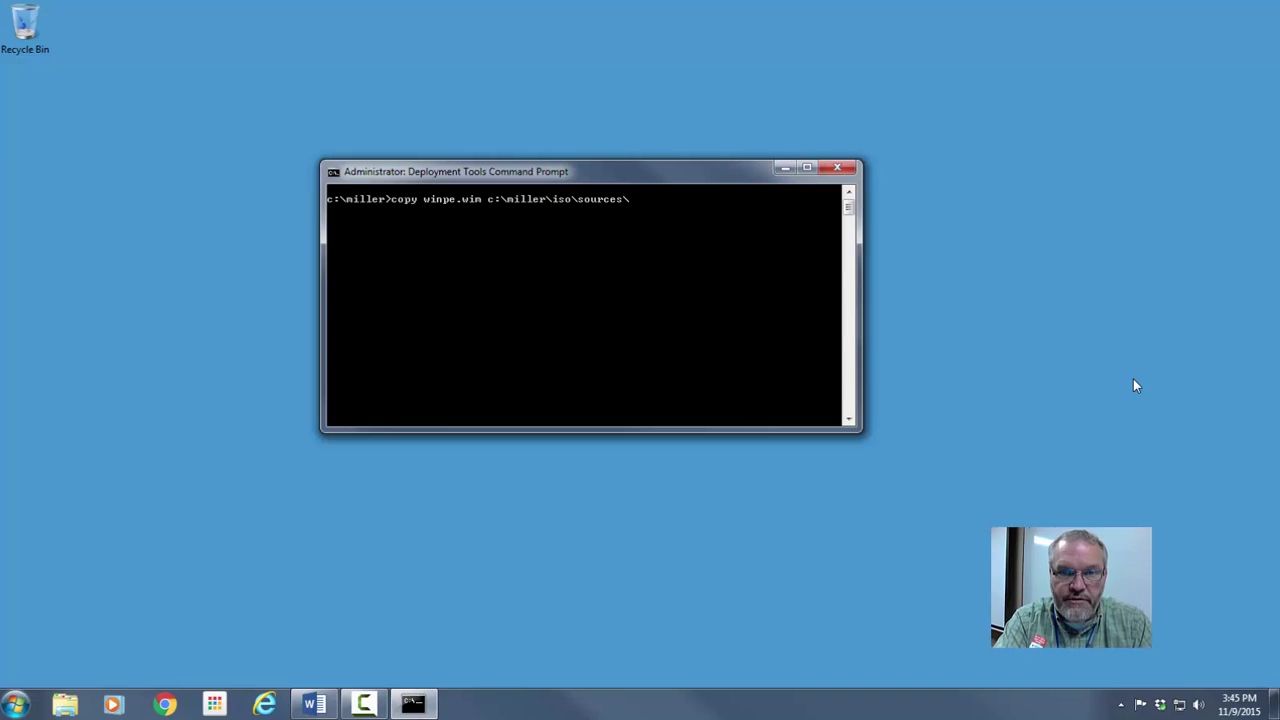
pyautogui.write('\\boot.')
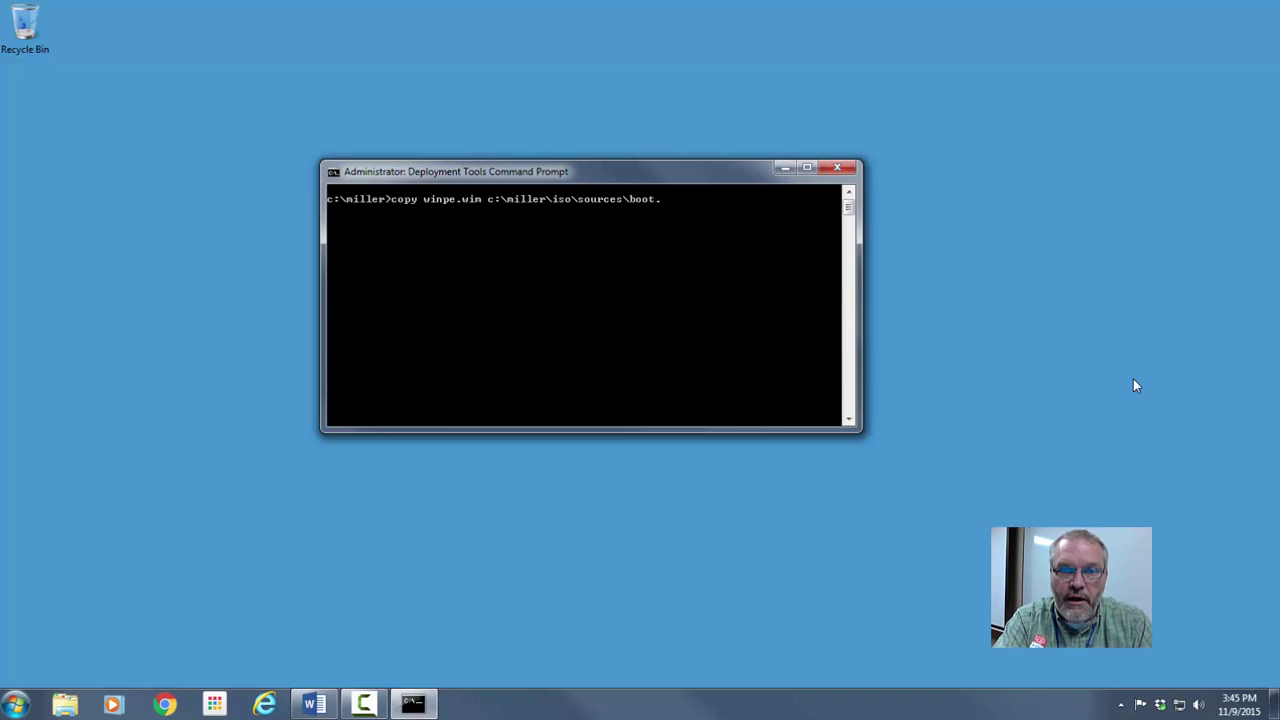
pyautogui.write('wim')
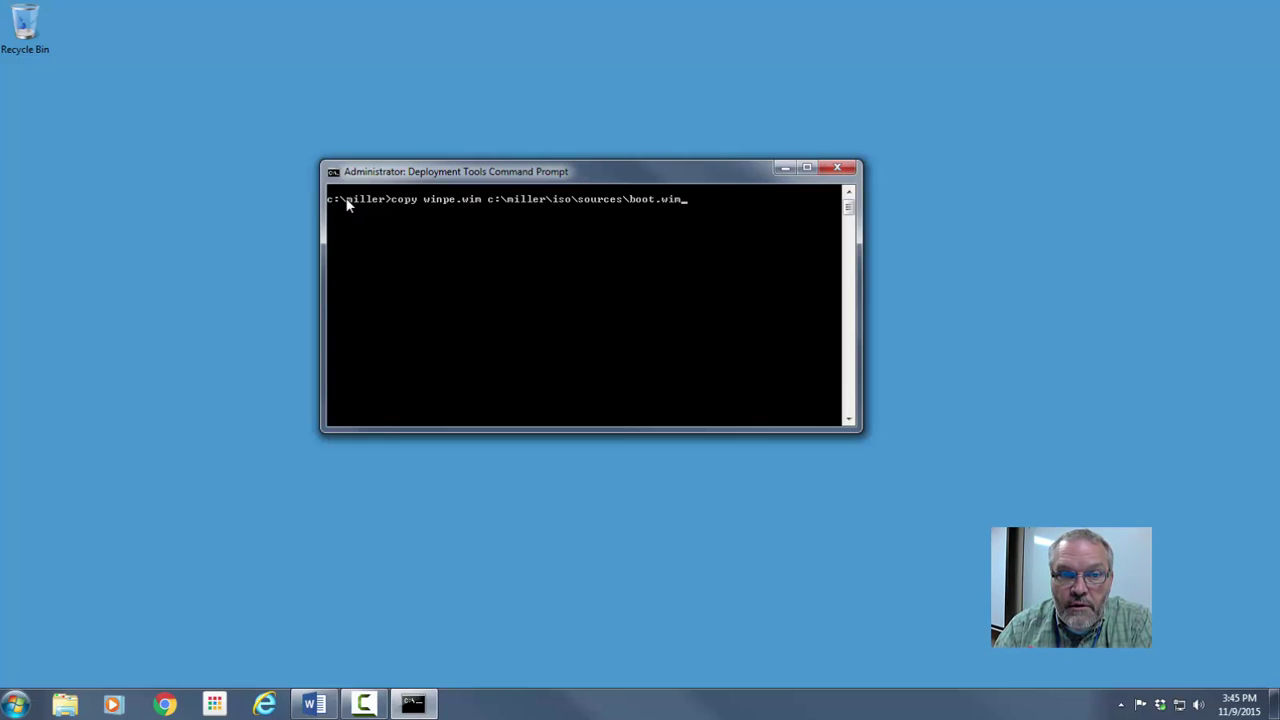
# Check winpe.wim and the ISO\sources folder in Windows Explorer, and return to the console to run the prepared copy command.
pyautogui.press('super+e')
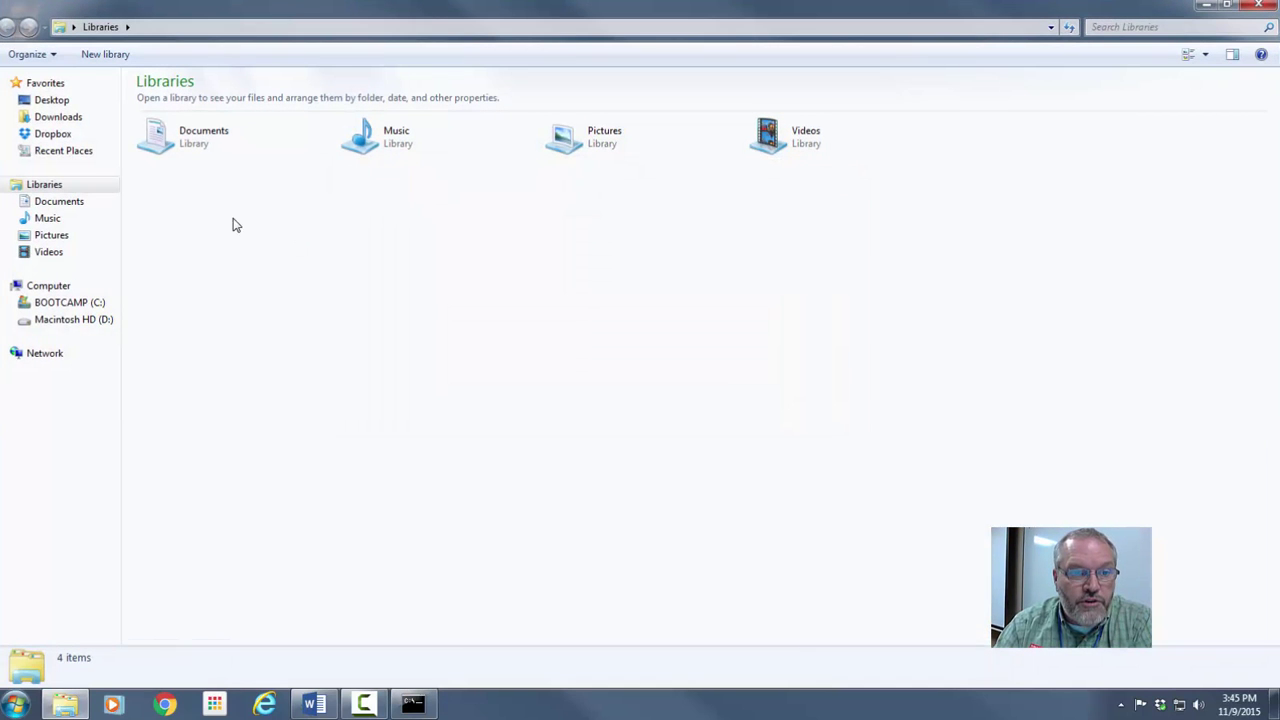
pyautogui.click(84, 303)
pyautogui.doubleClick(145, 135)
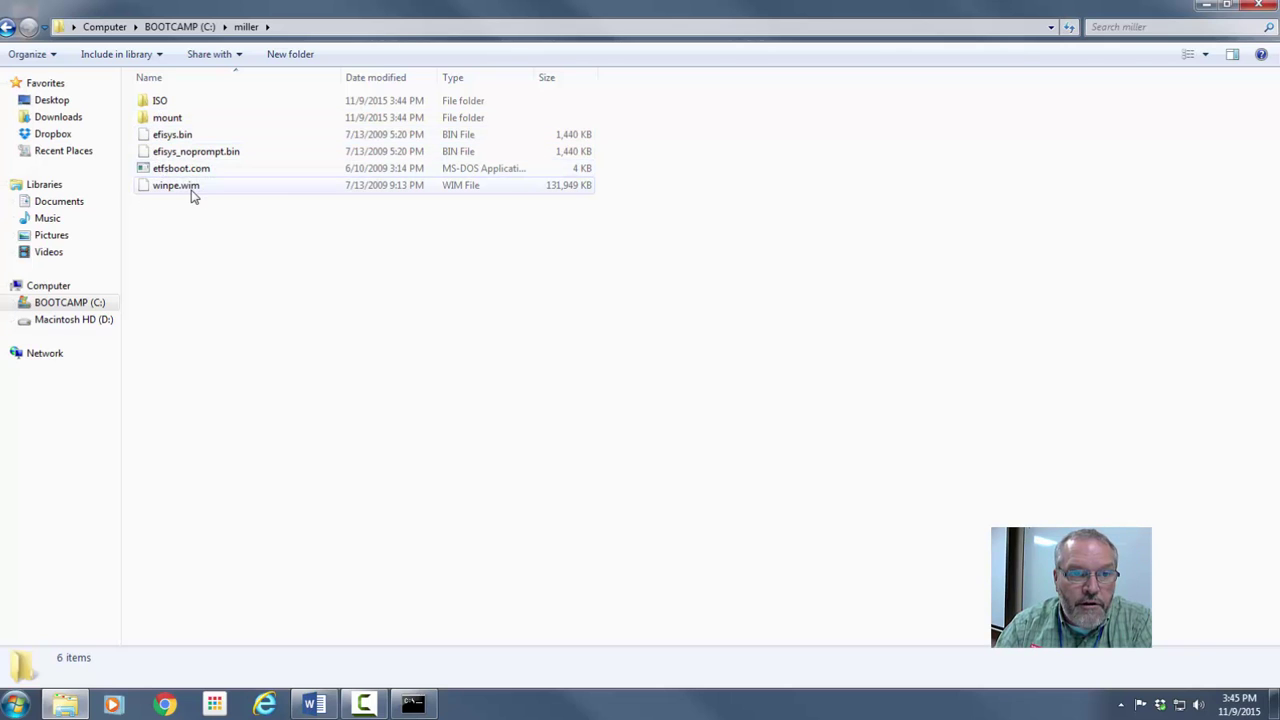
pyautogui.moveTo(157, 194)
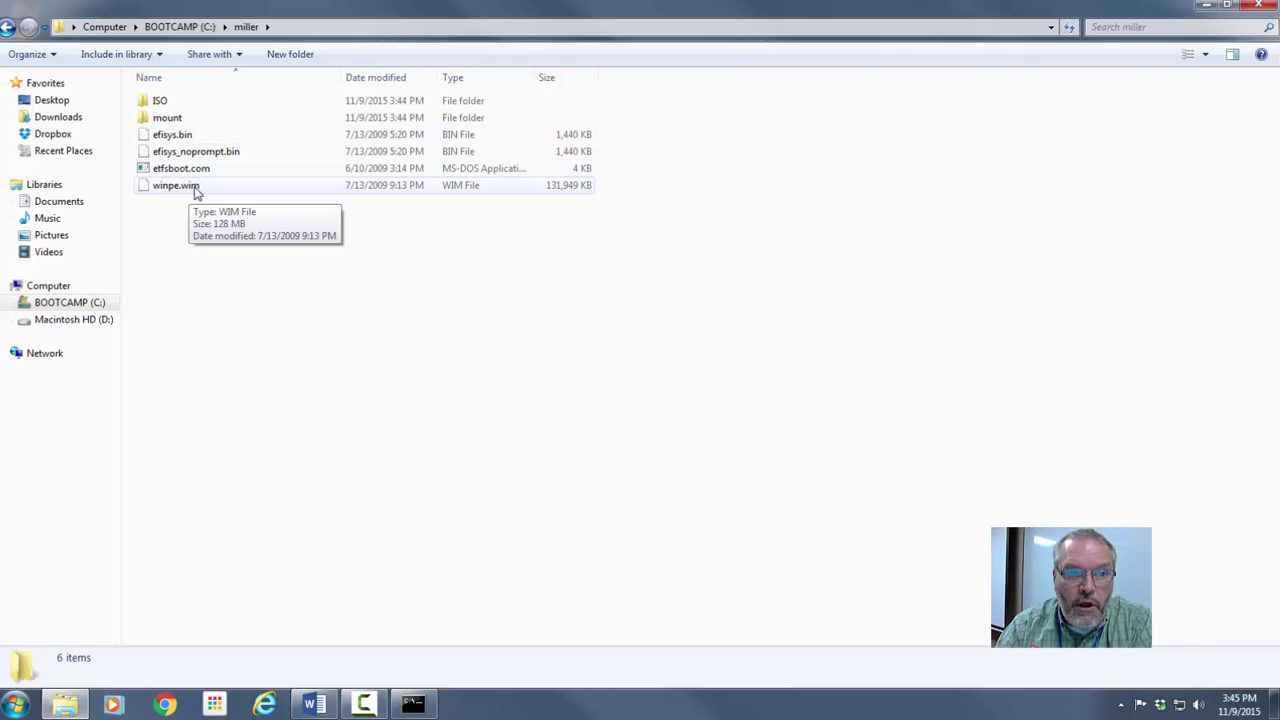
pyautogui.doubleClick(157, 104)
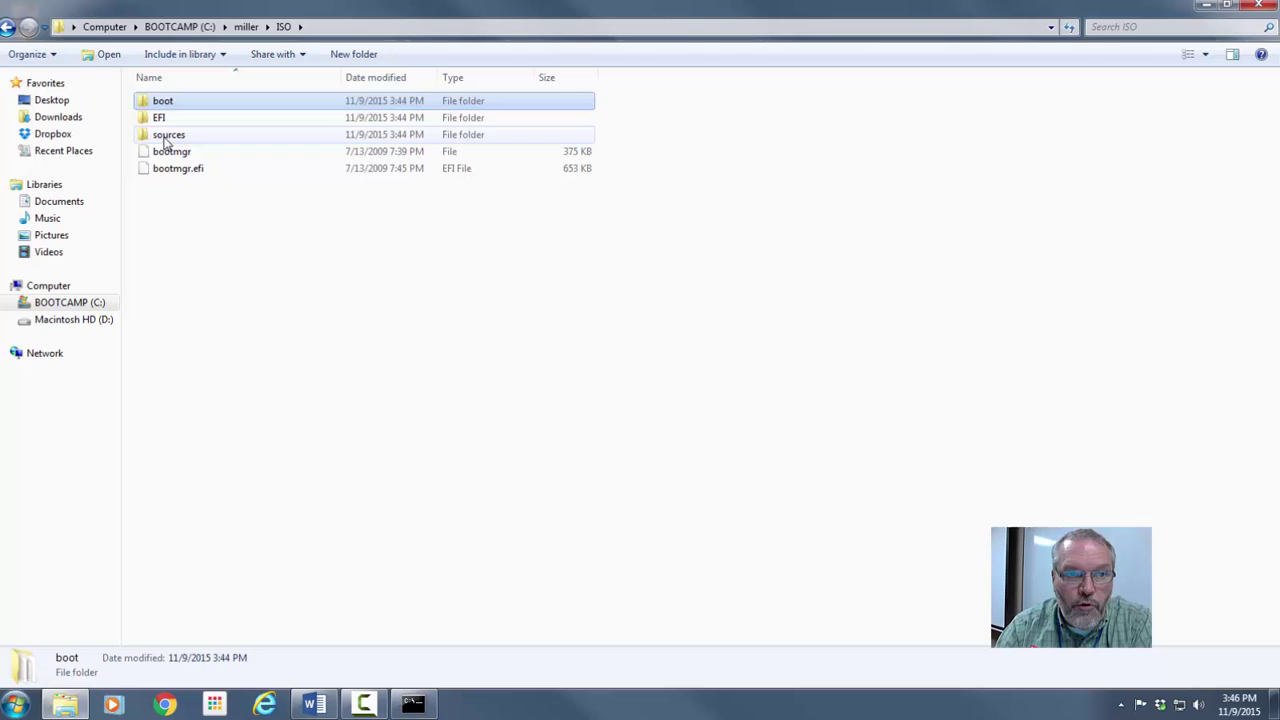
pyautogui.doubleClick(166, 140)
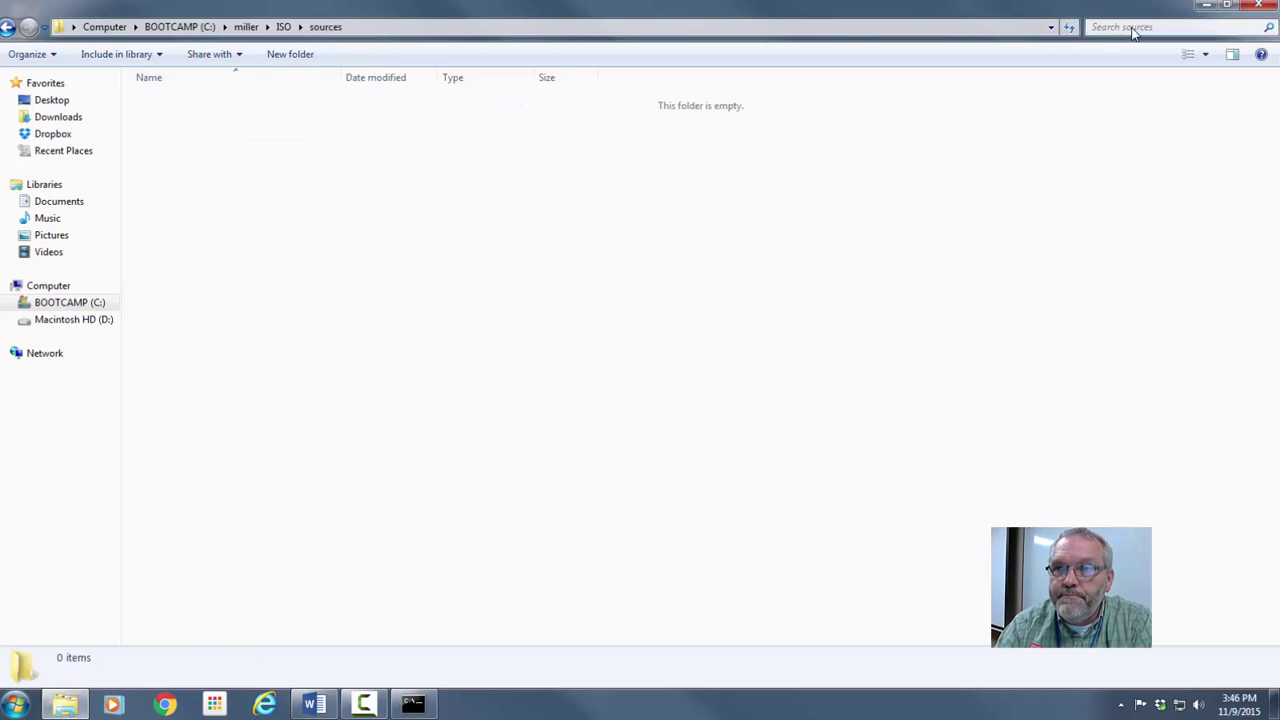
pyautogui.click(1206, 5)
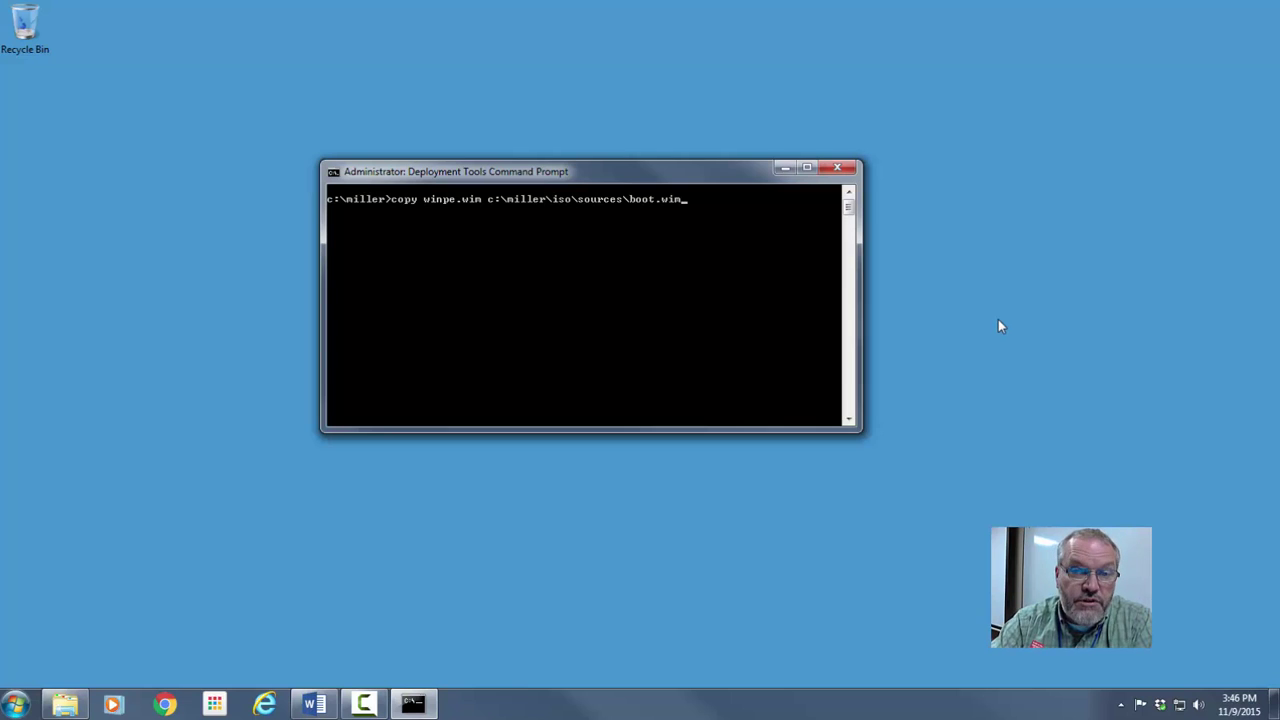
pyautogui.press('Return')
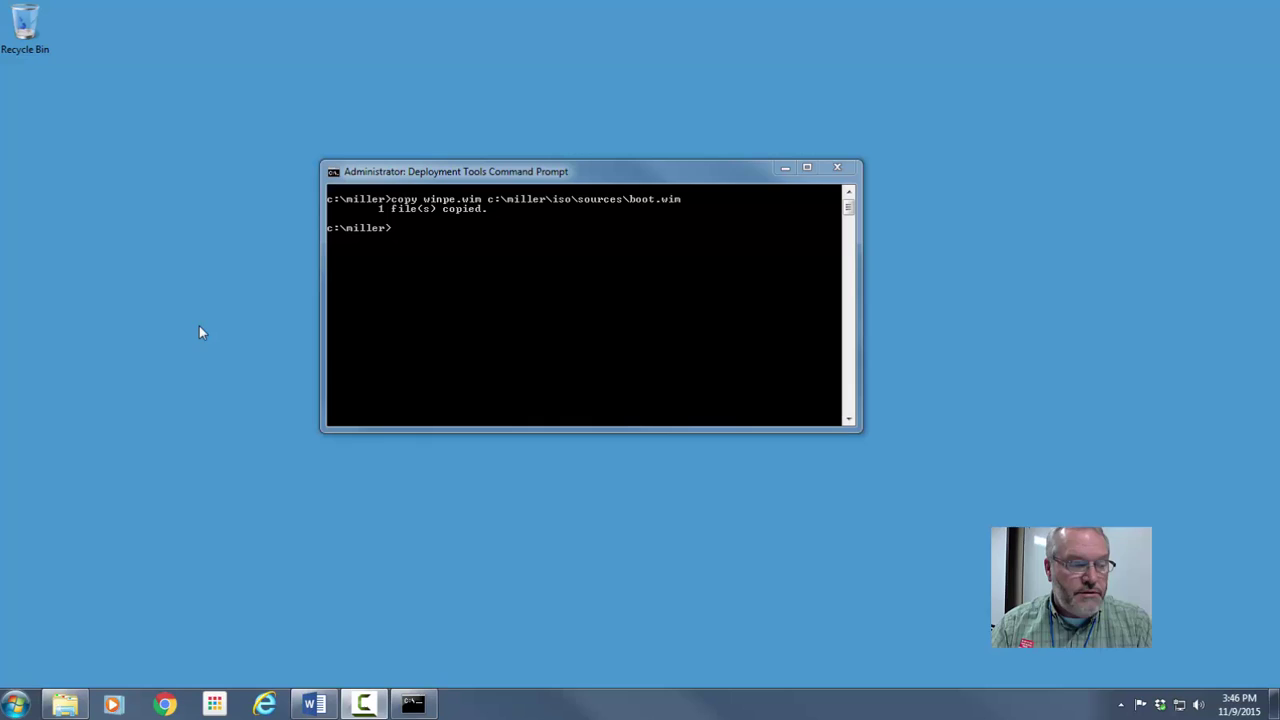
# Start an oscdimg command with -n, -h and, directly after -b, the path to etfsboot.com in the last-name folder on C:\.
pyautogui.click(487, 293)
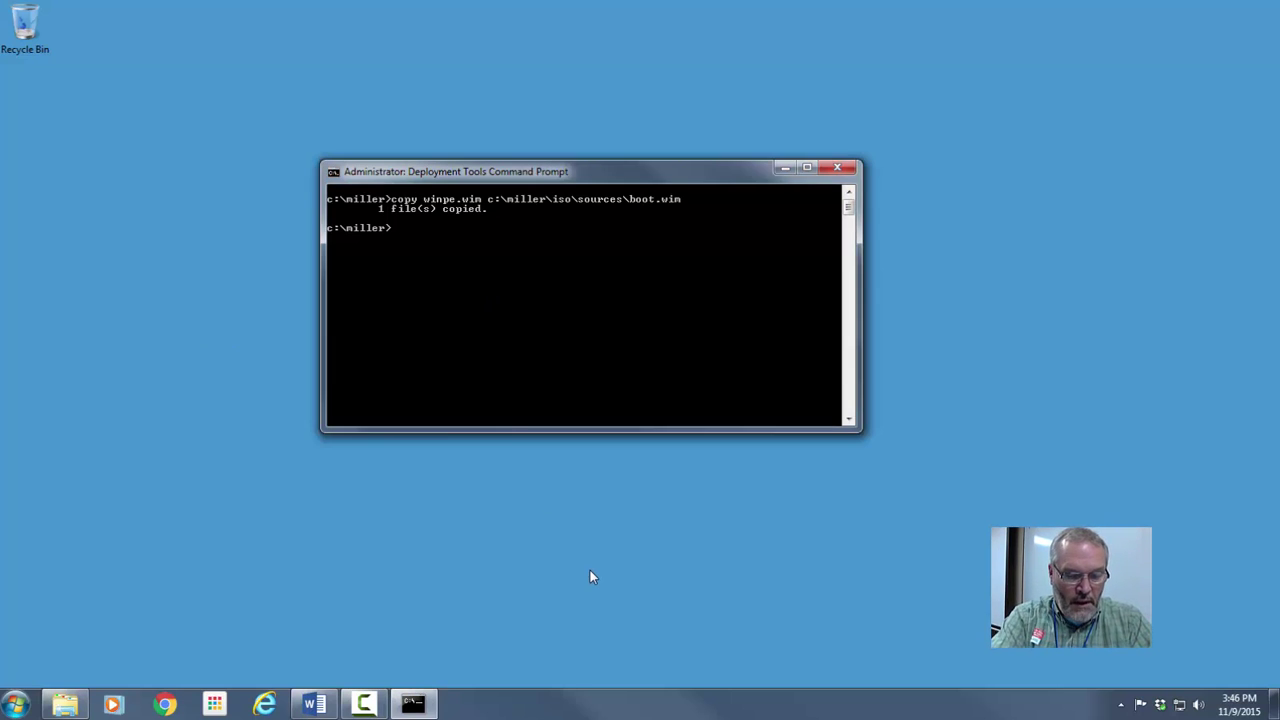
pyautogui.write('o')
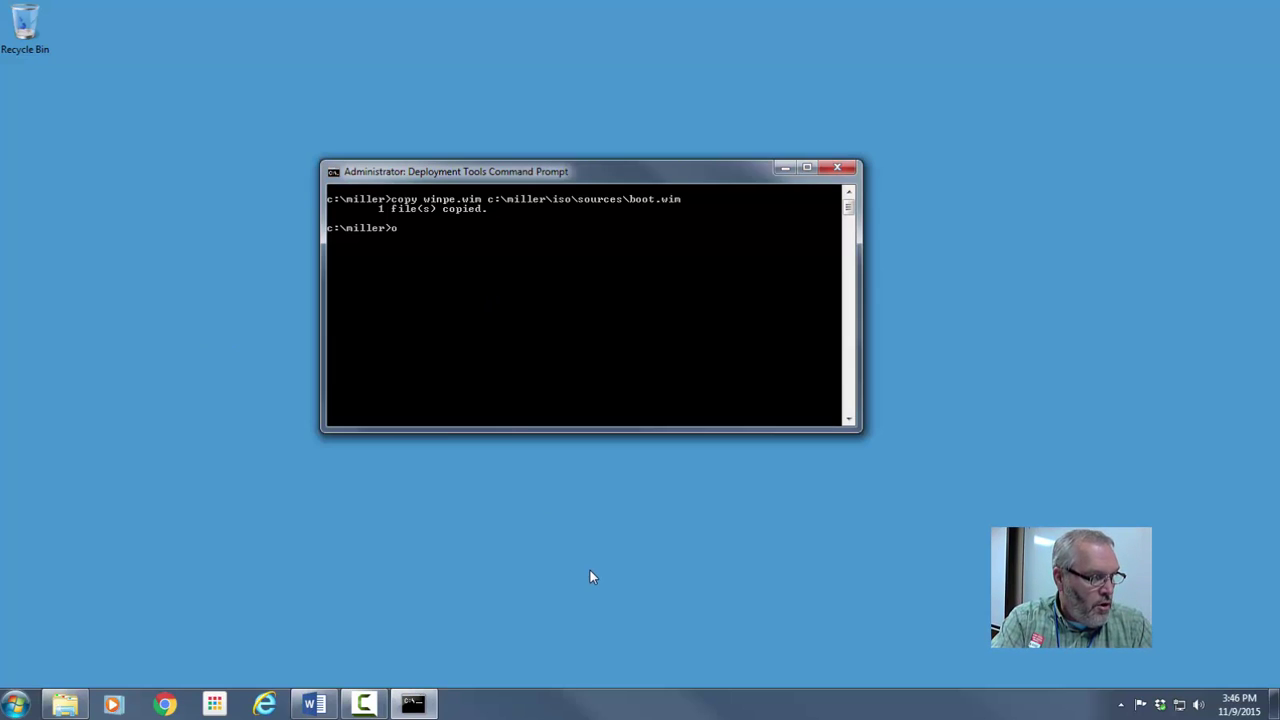
pyautogui.write('scd')
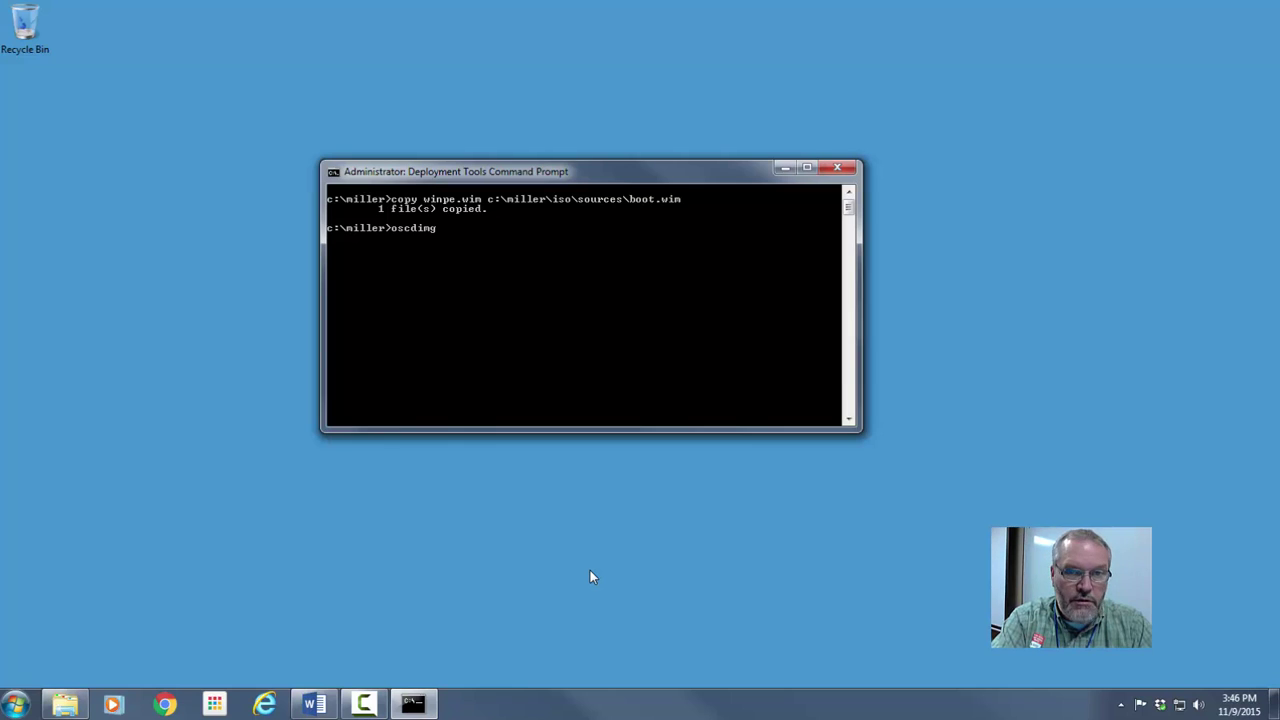
pyautogui.write('img ')
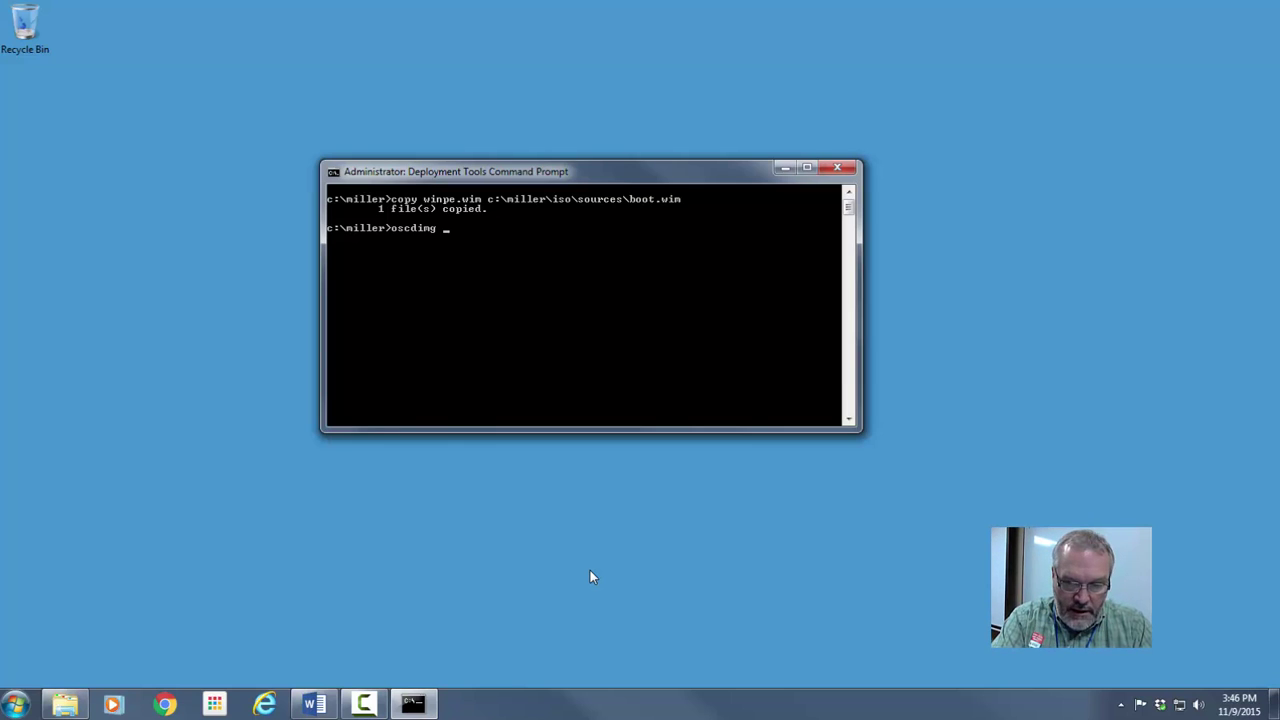
pyautogui.write('-n')
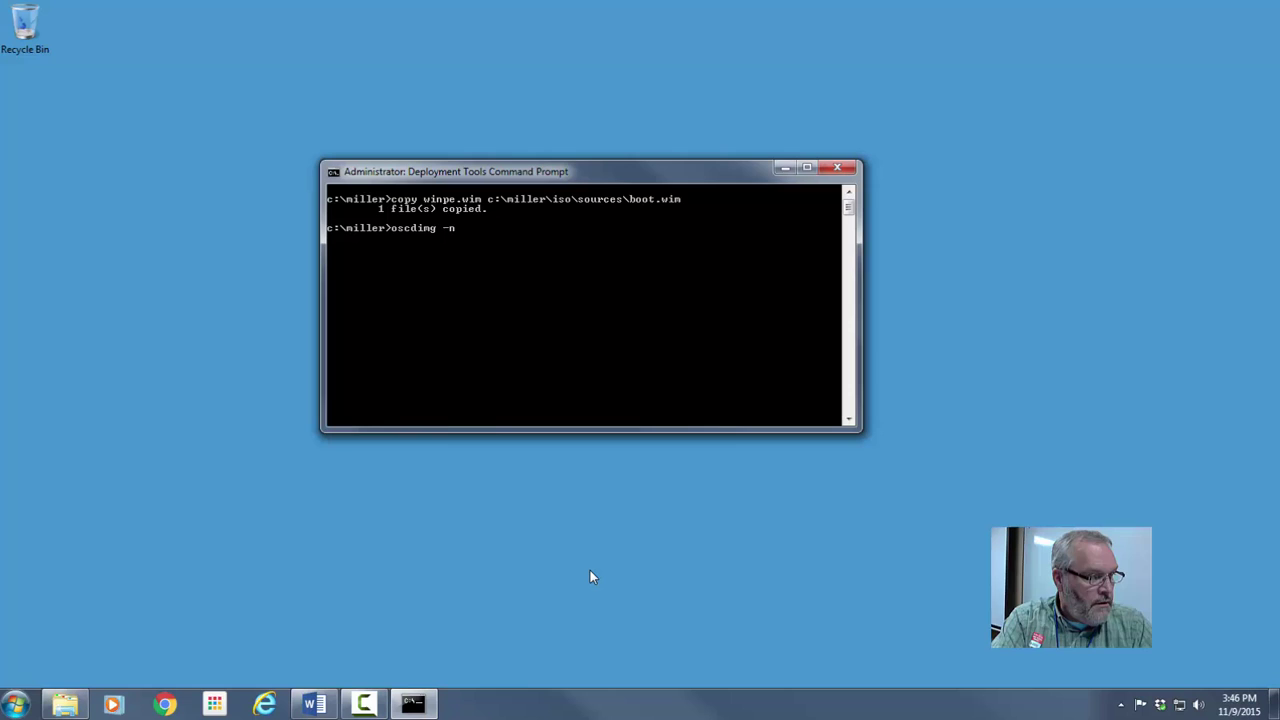
pyautogui.write(' -')
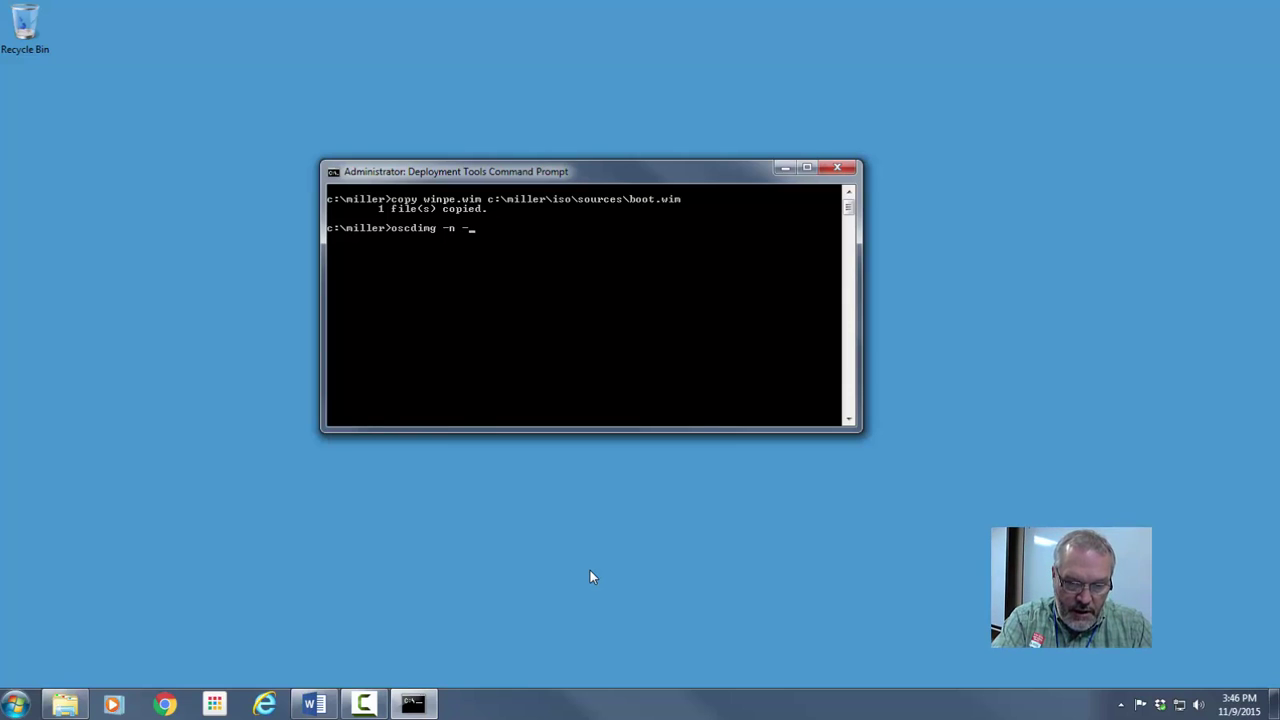
pyautogui.write('h')
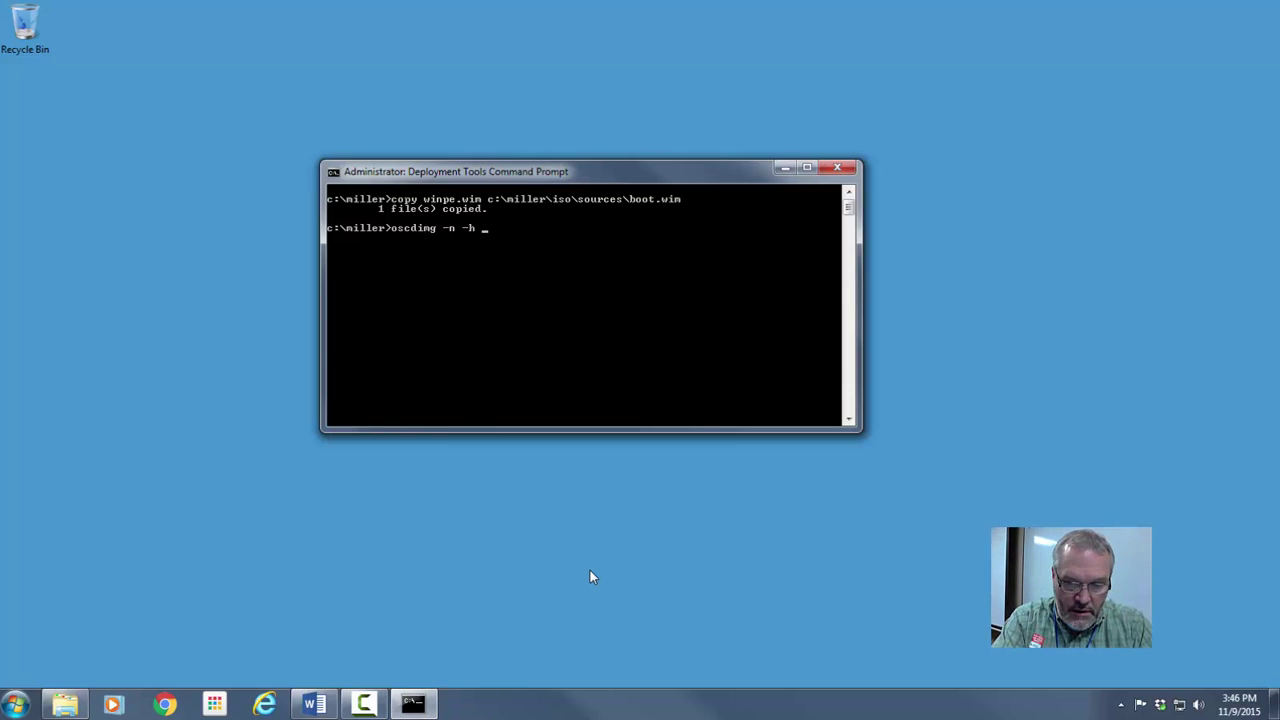
pyautogui.write(' -b')
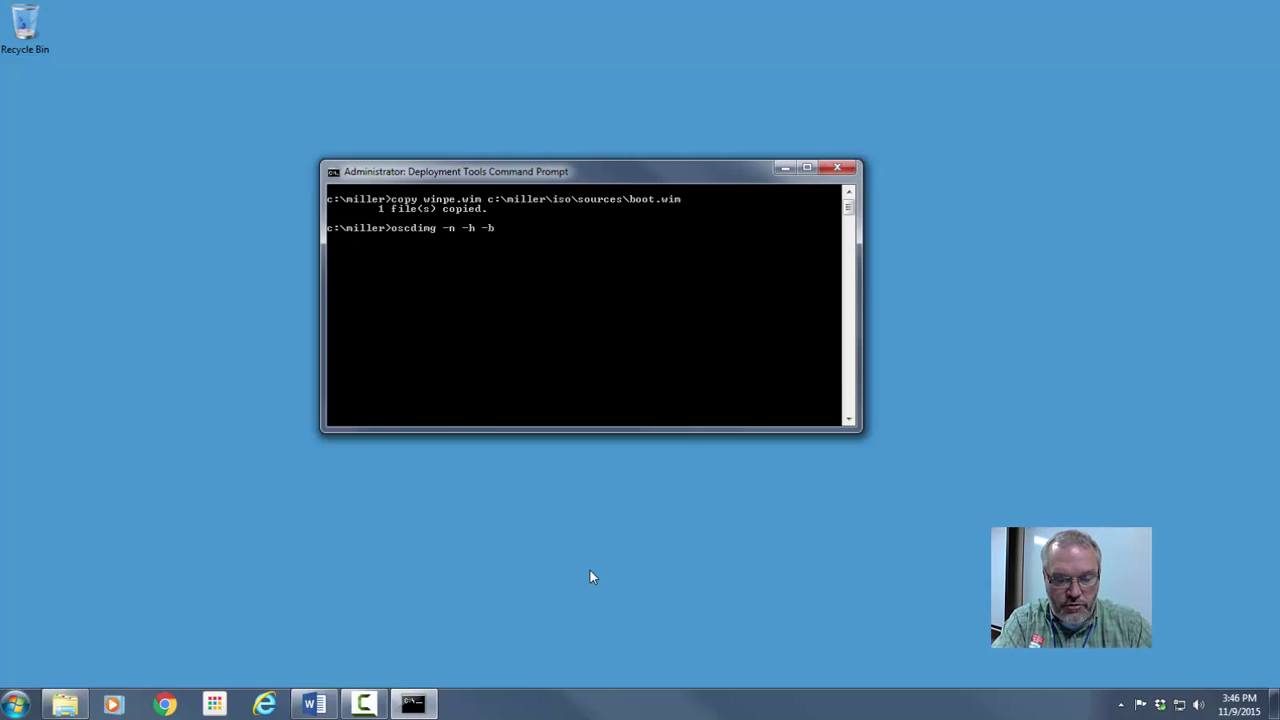
pyautogui.write('c:\\')
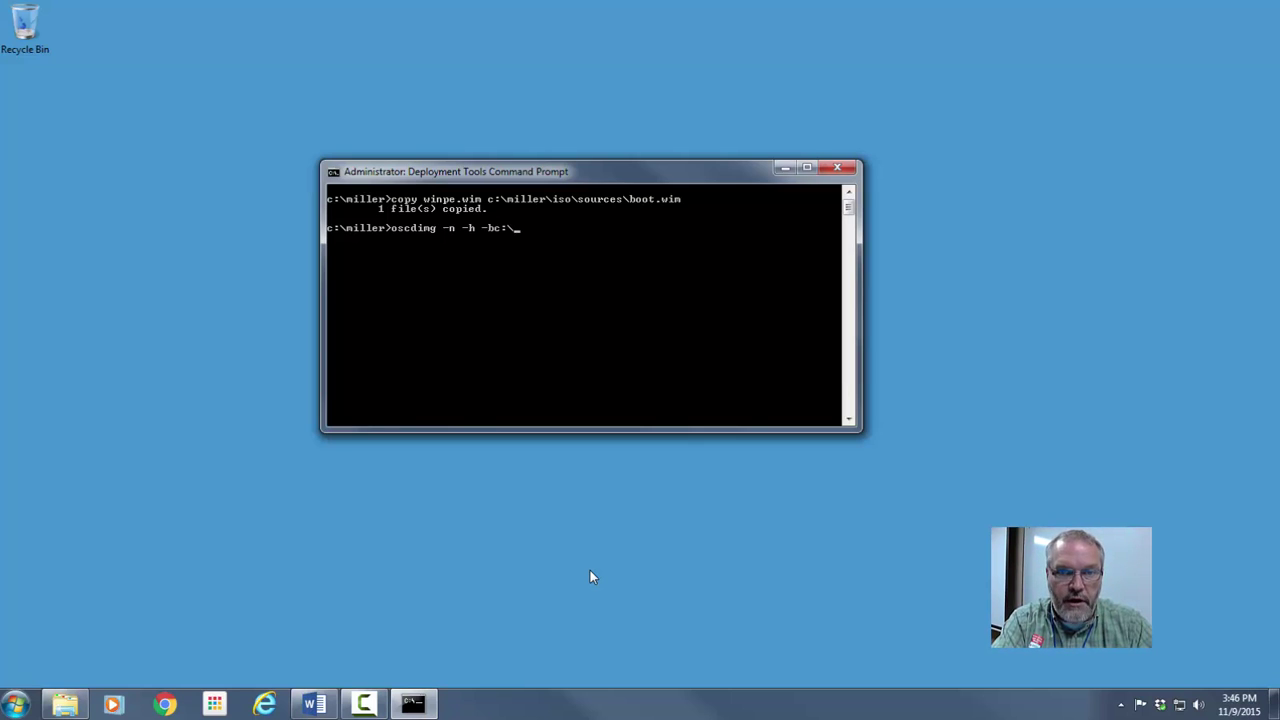
pyautogui.write('miller')
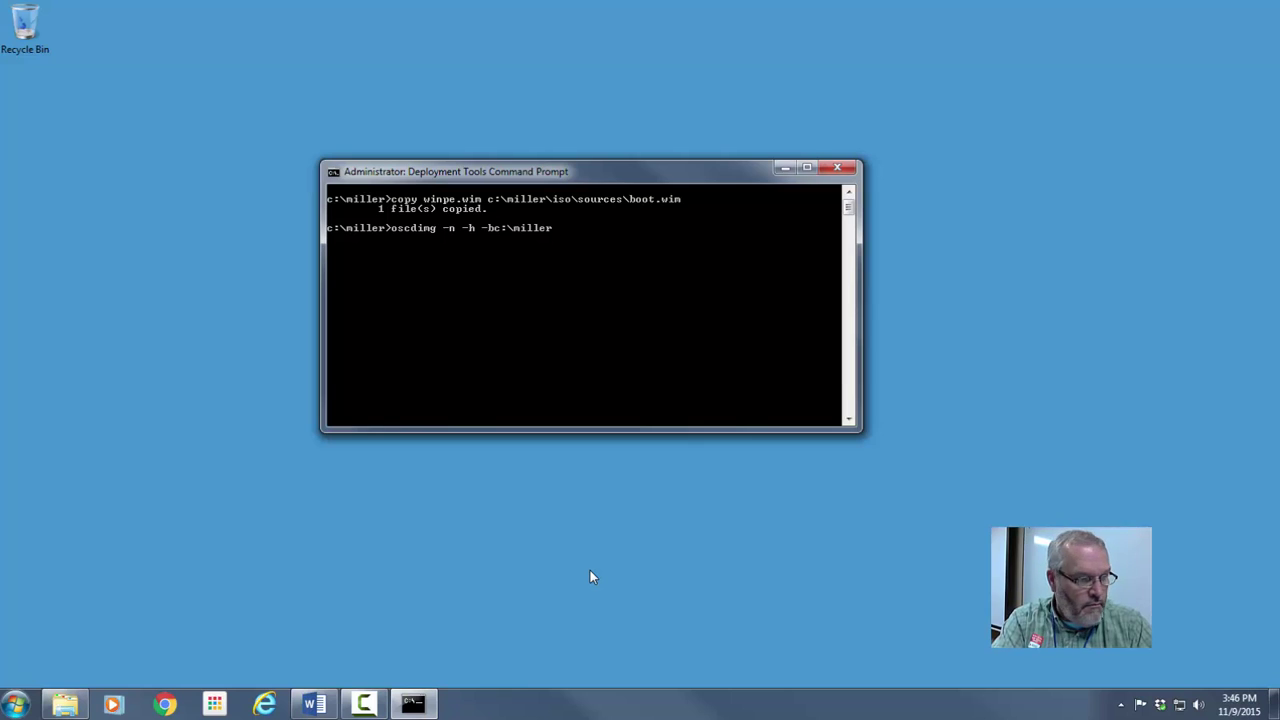
pyautogui.write('\\et')
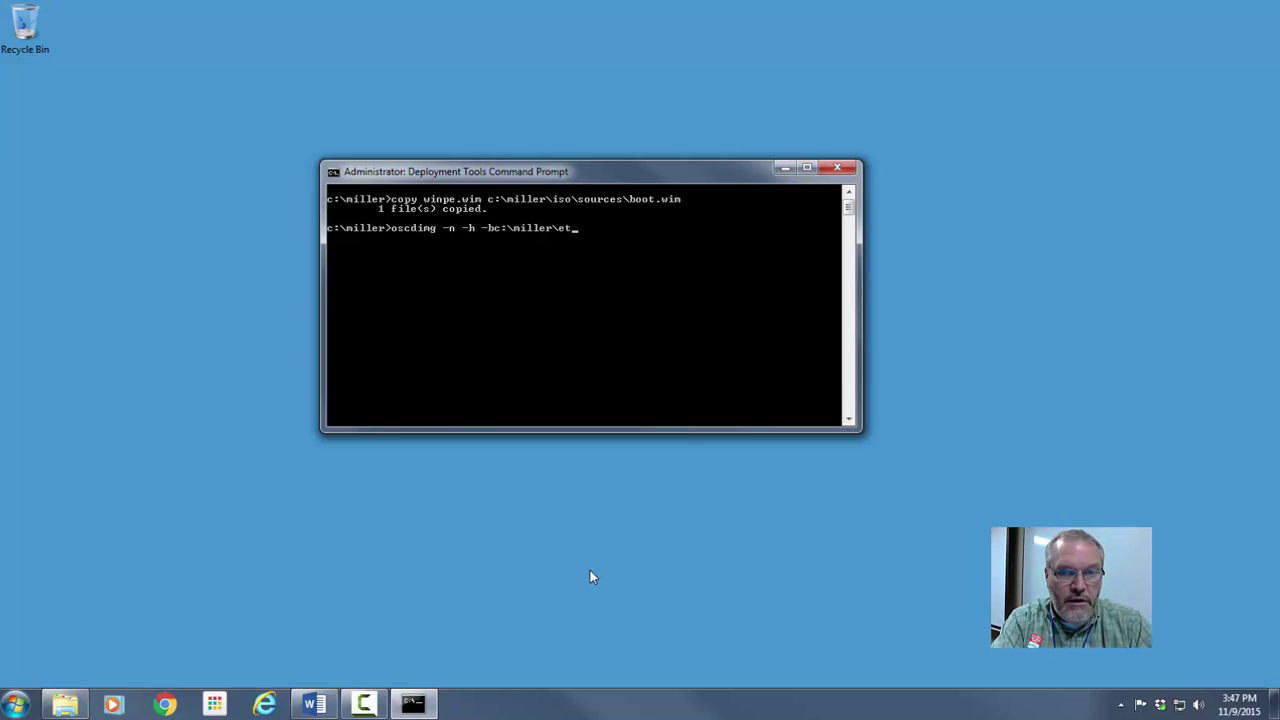
pyautogui.write('fsboot')
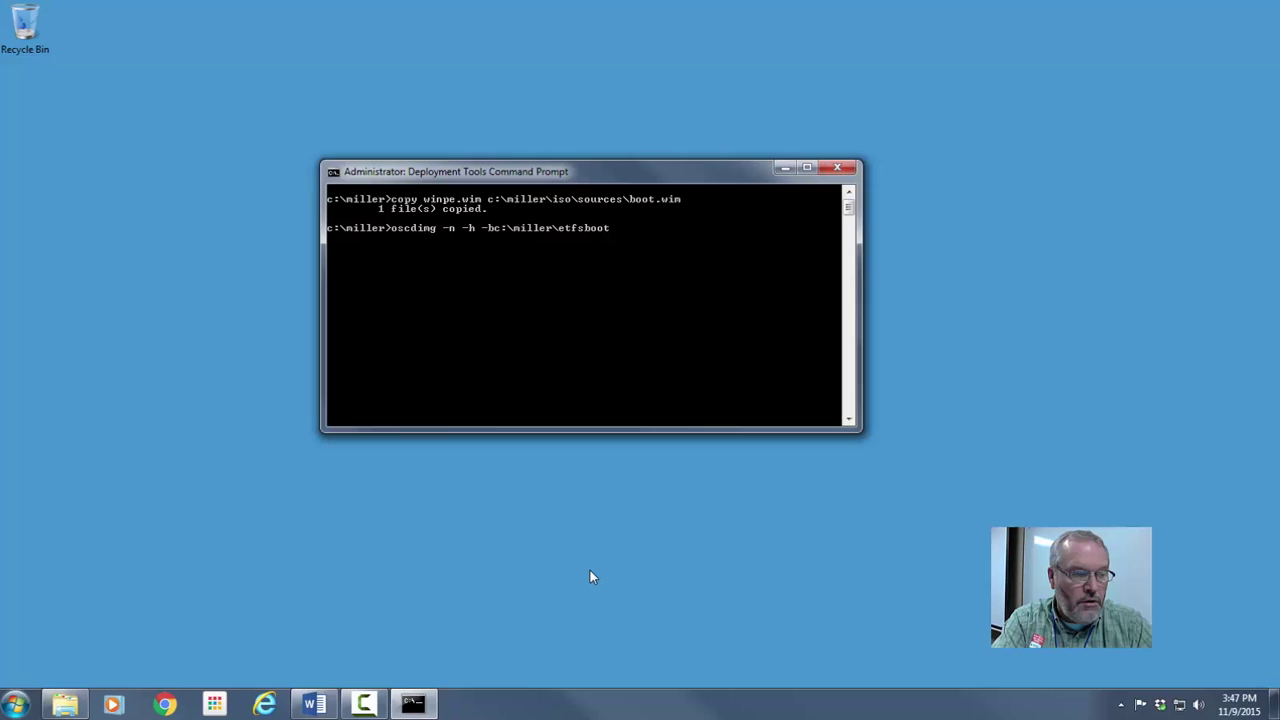
pyautogui.write('.com')
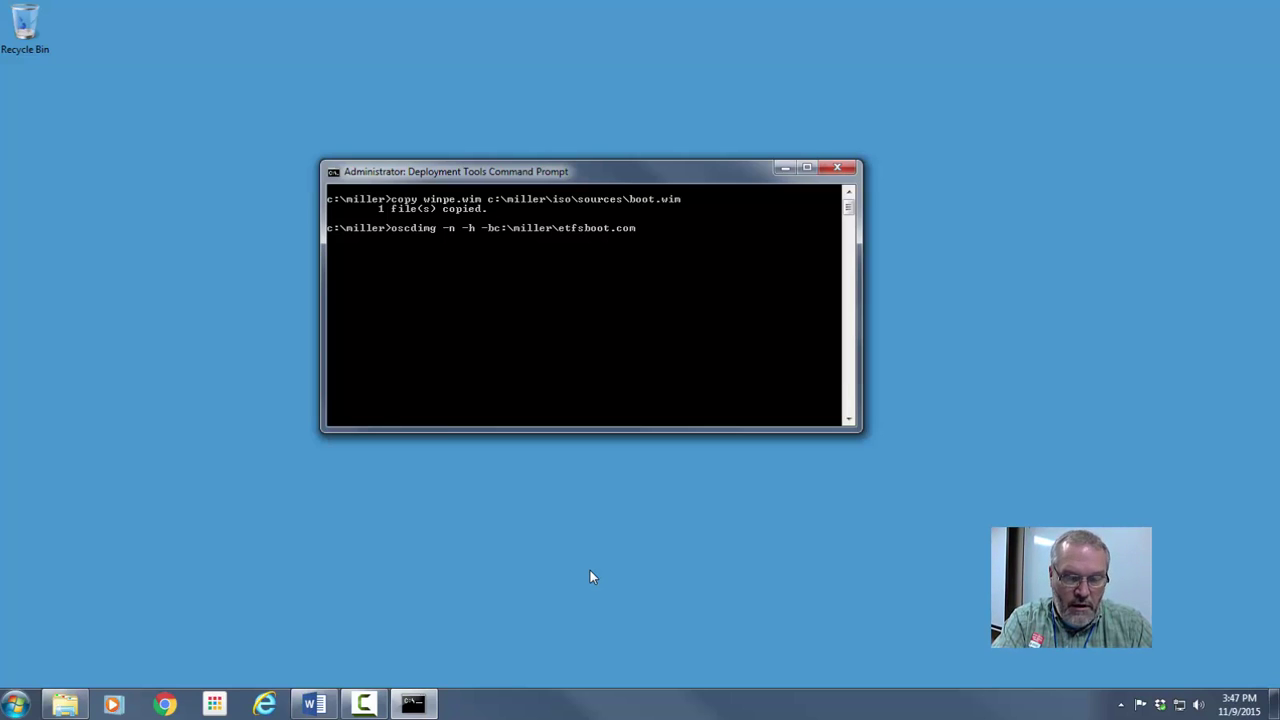
# Complete the oscdimg command with iso as the source and the last name followed by PE64.iso as the output file, and run it.
pyautogui.write(' iso')
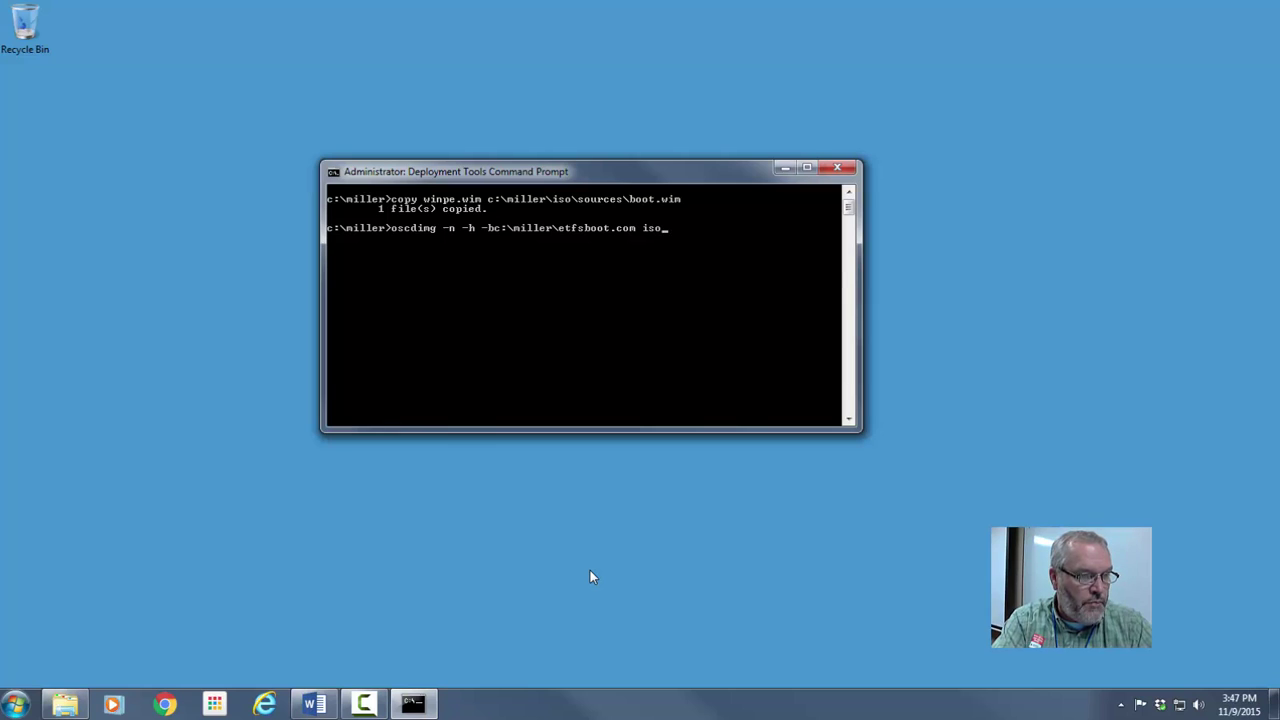
pyautogui.write(' Mil')
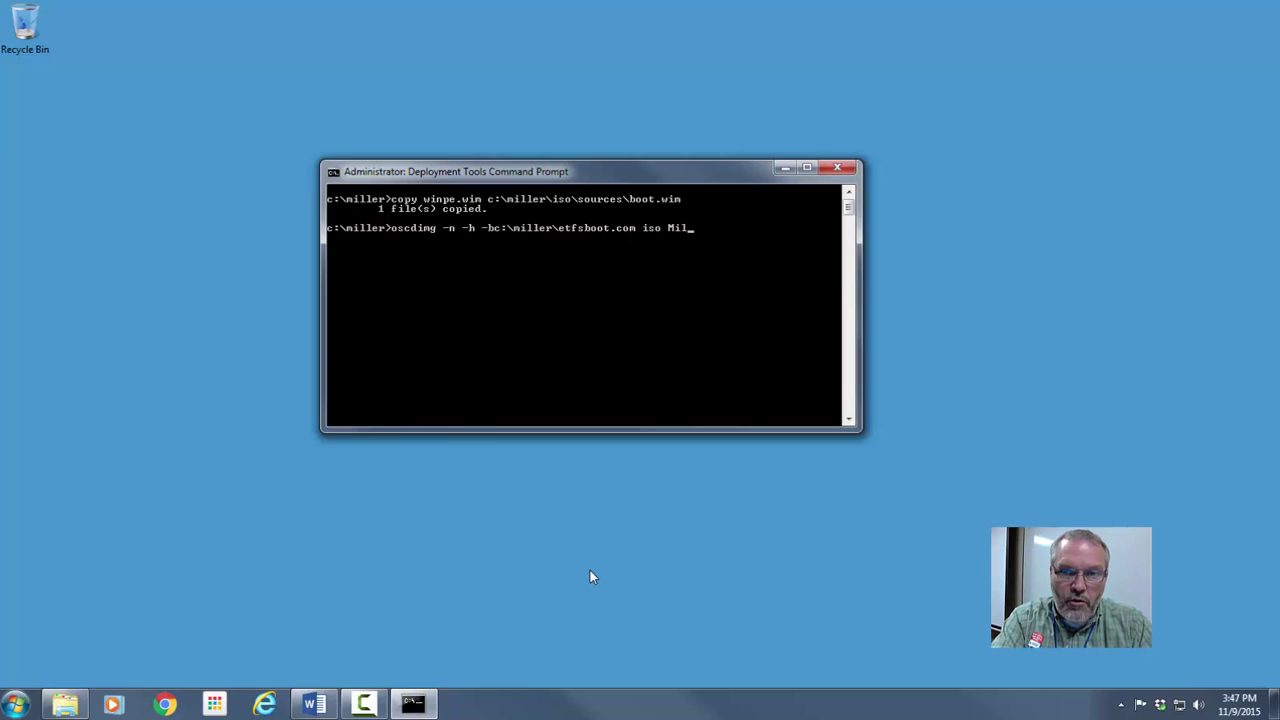
pyautogui.write('lerP')
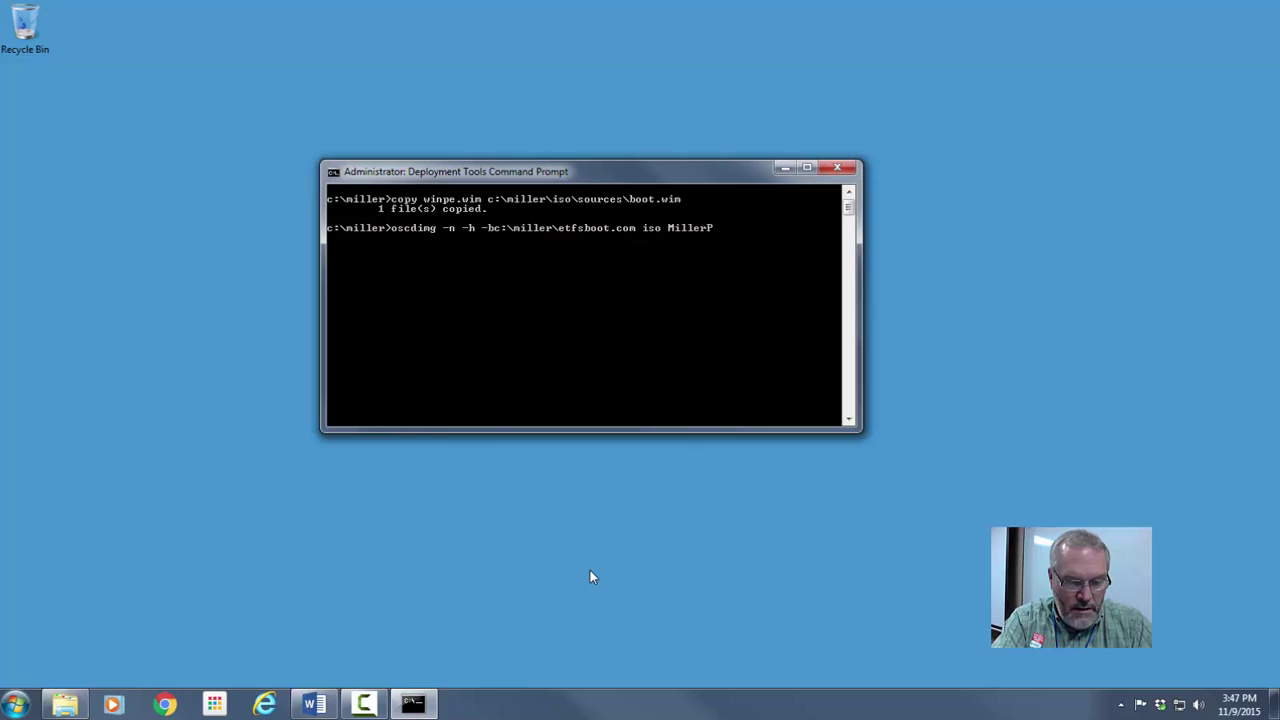
pyautogui.write('E')
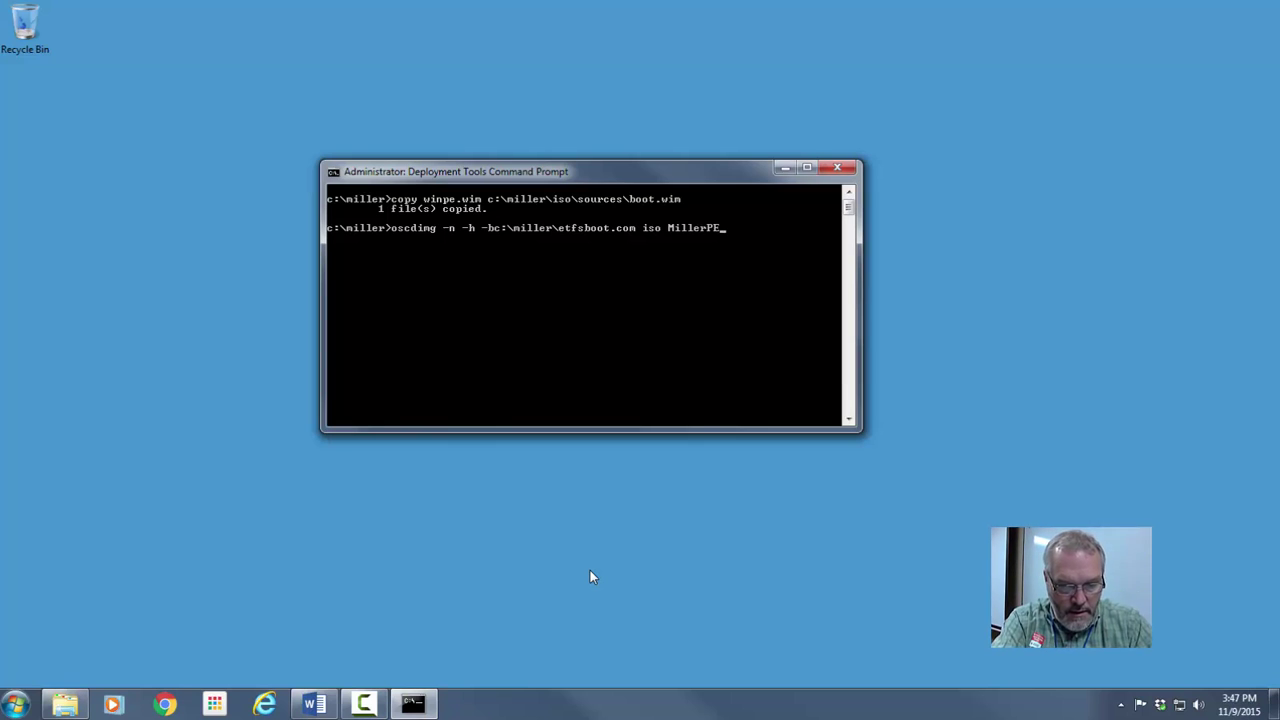
pyautogui.write('64')
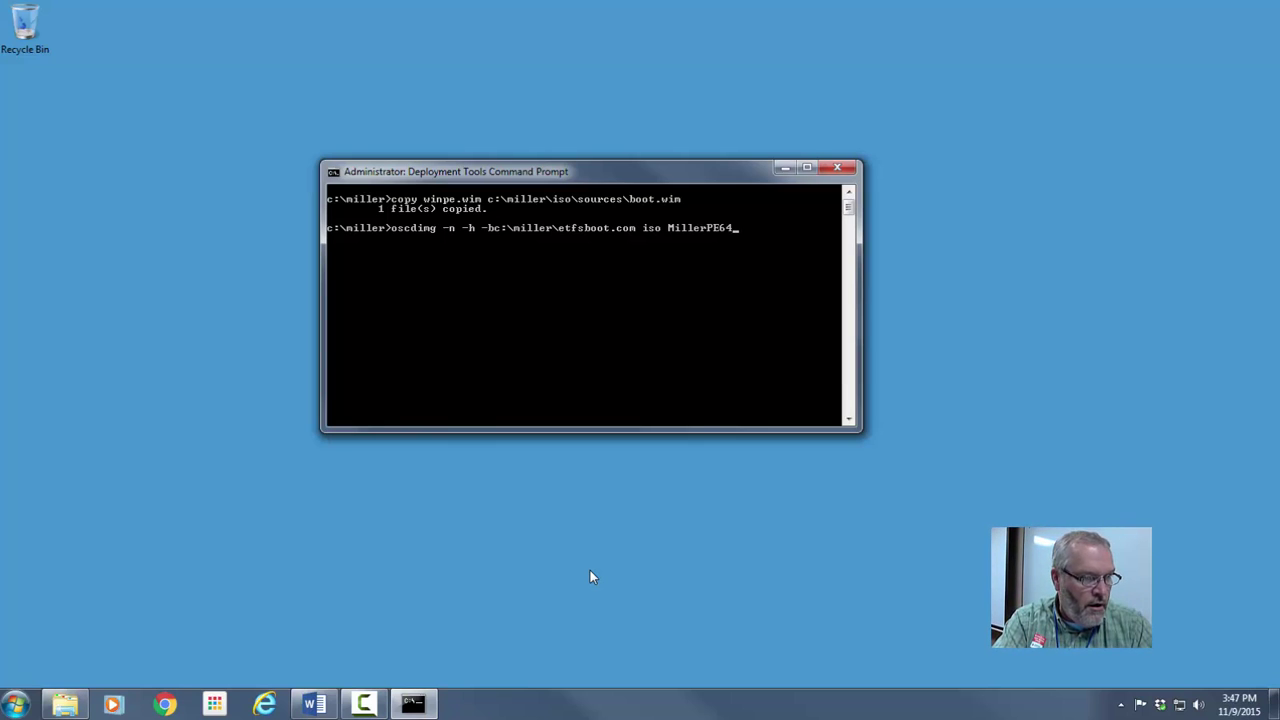
pyautogui.write('.iso')
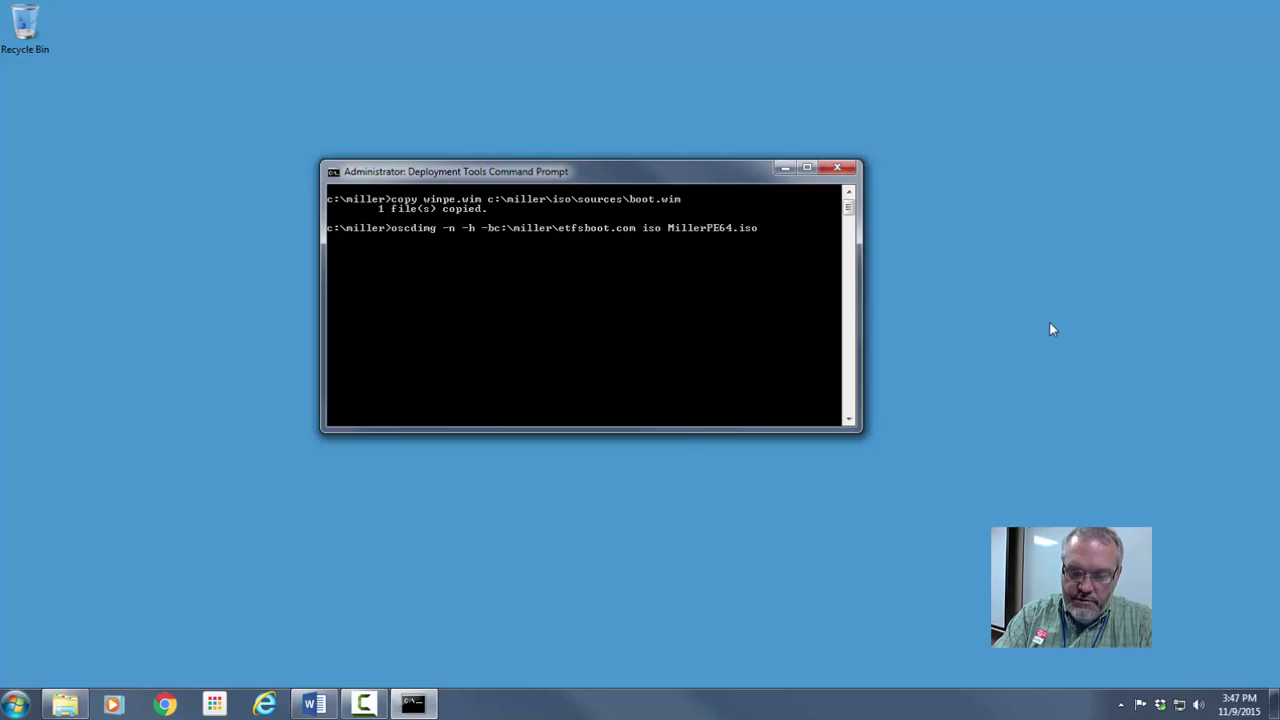
pyautogui.press('Return')
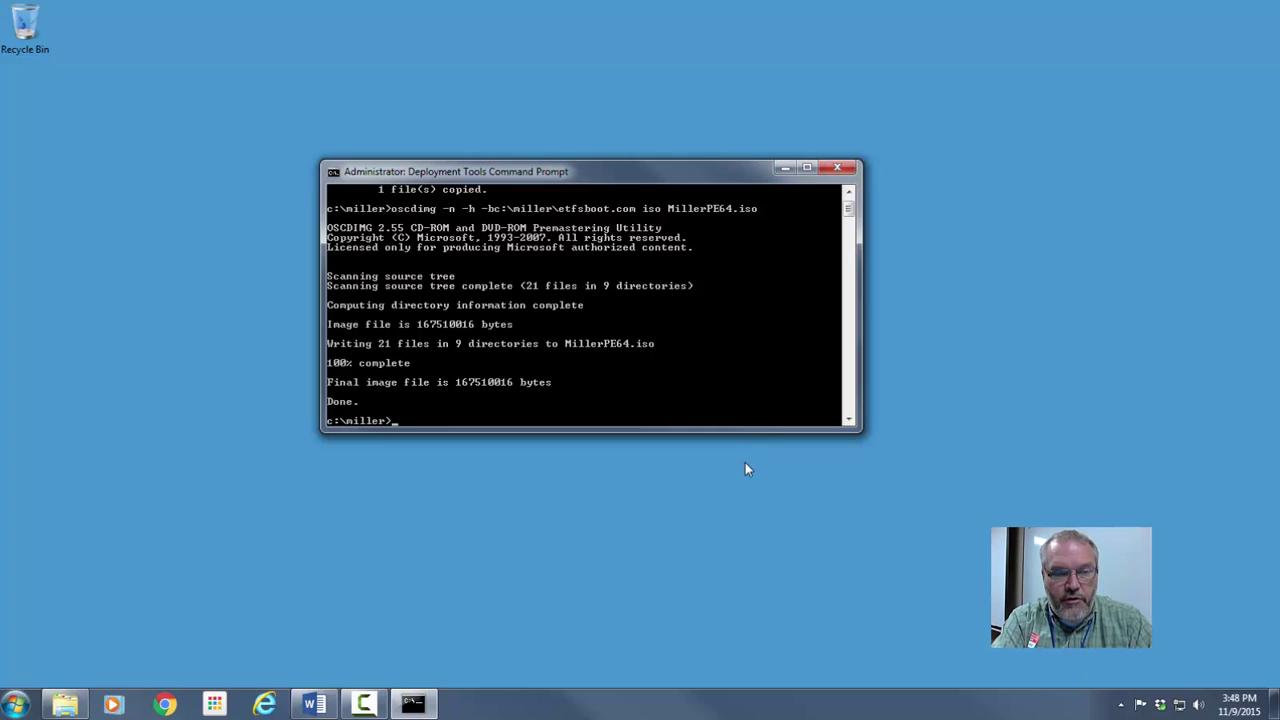
# List the contents of the last-name folder with dir in a cleared console, and close the console window.
pyautogui.write('cls')
pyautogui.press('Return')
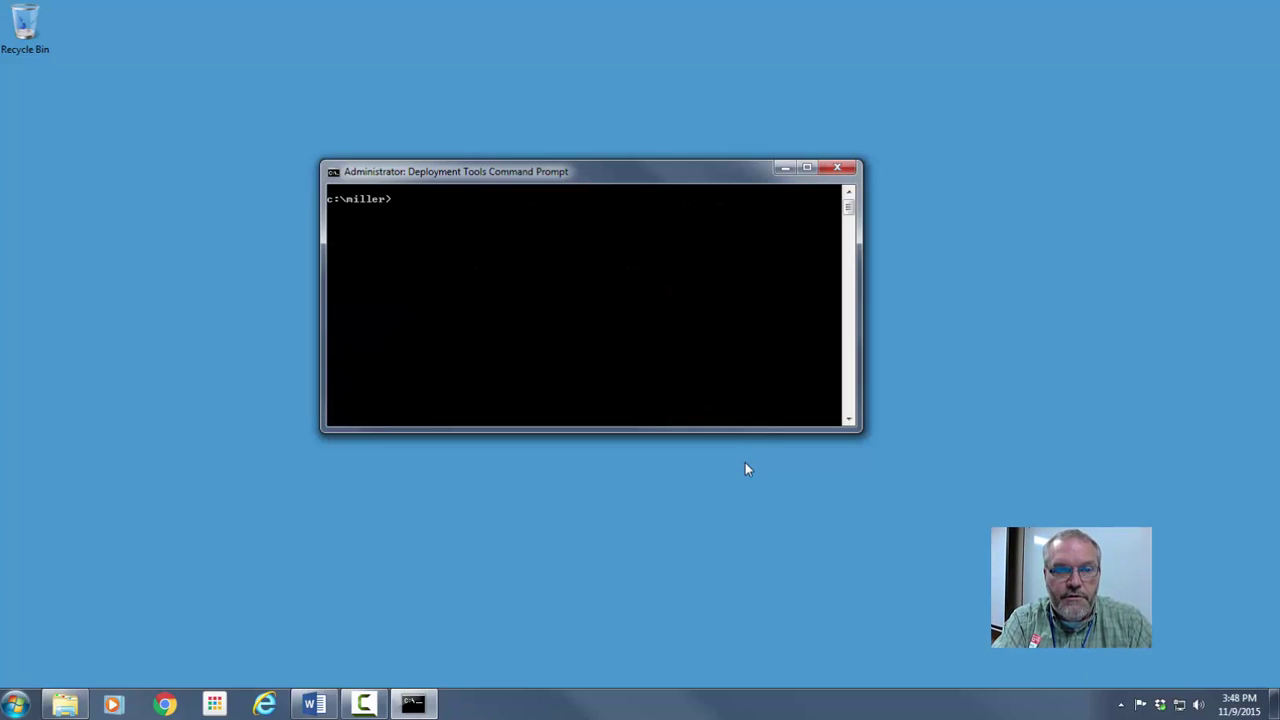
pyautogui.write('dir')
pyautogui.press('Return')
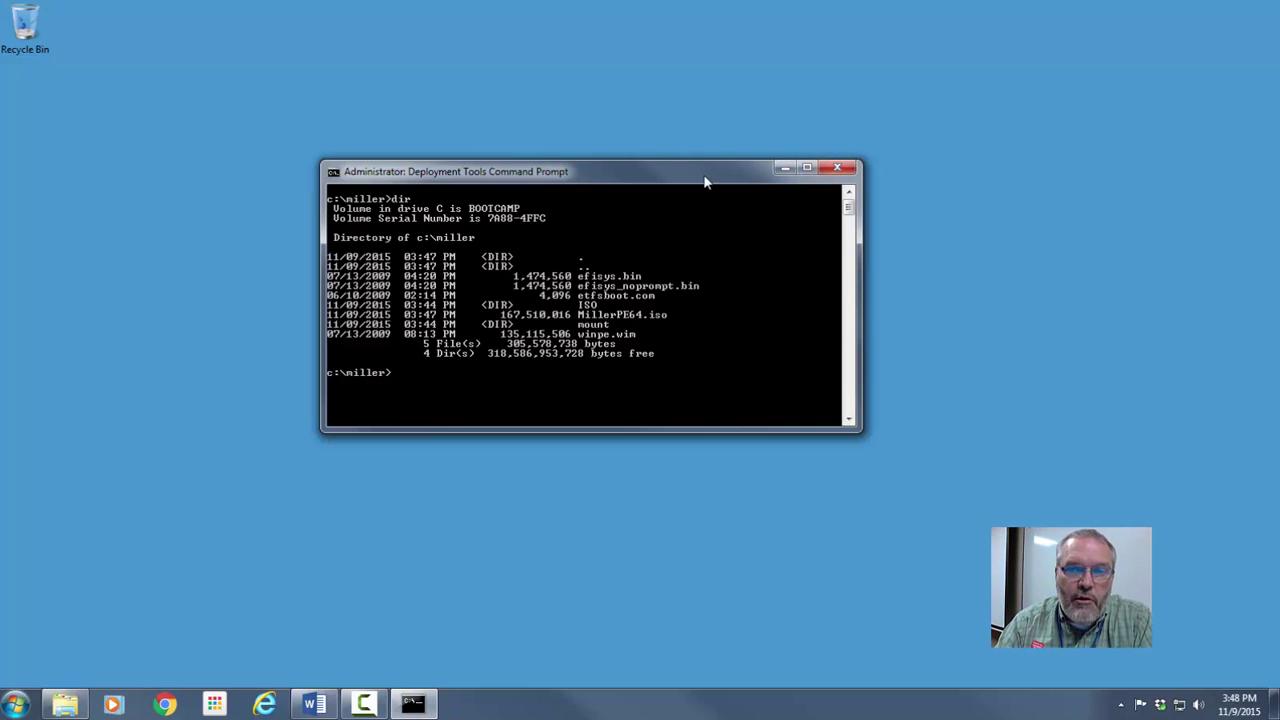
pyautogui.moveTo(700, 182); pyautogui.dragTo(736, 107)
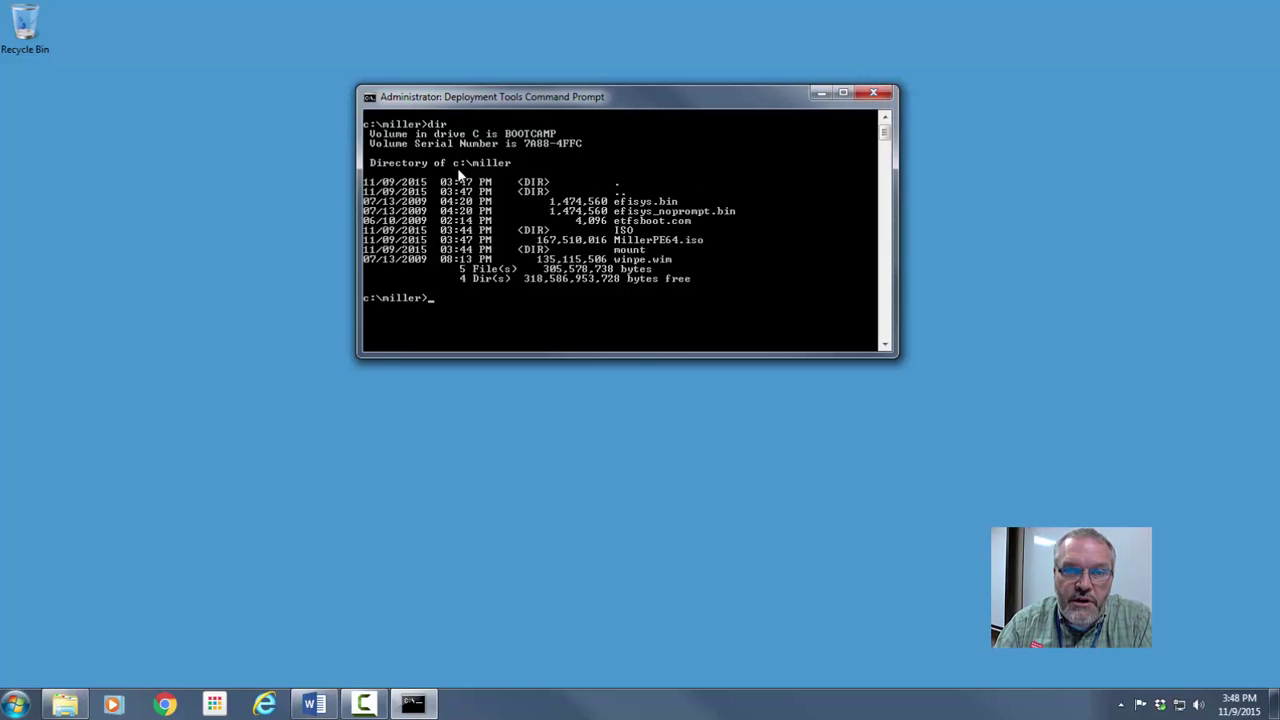
pyautogui.click(876, 95)
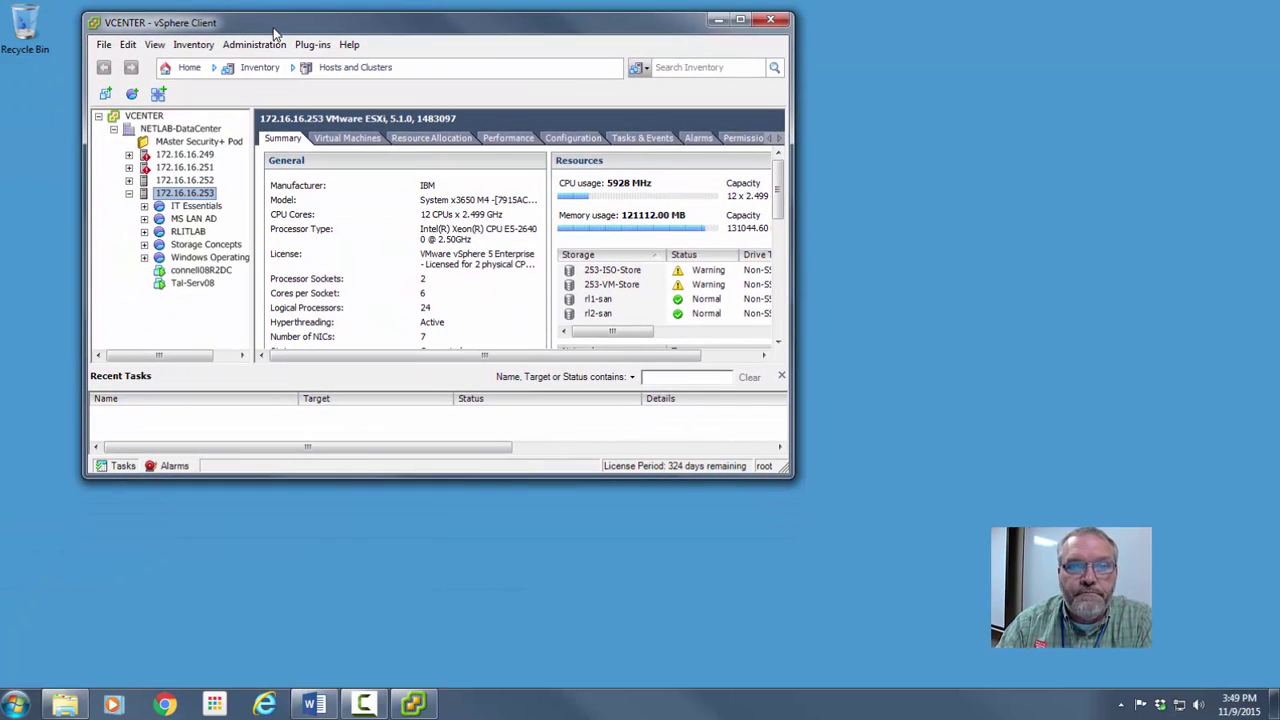
# In the maximized vSphere Client, start a Typical virtual machine in the IT Essentials resource pool, named with the last name followed by PE.
pyautogui.doubleClick(388, 20)
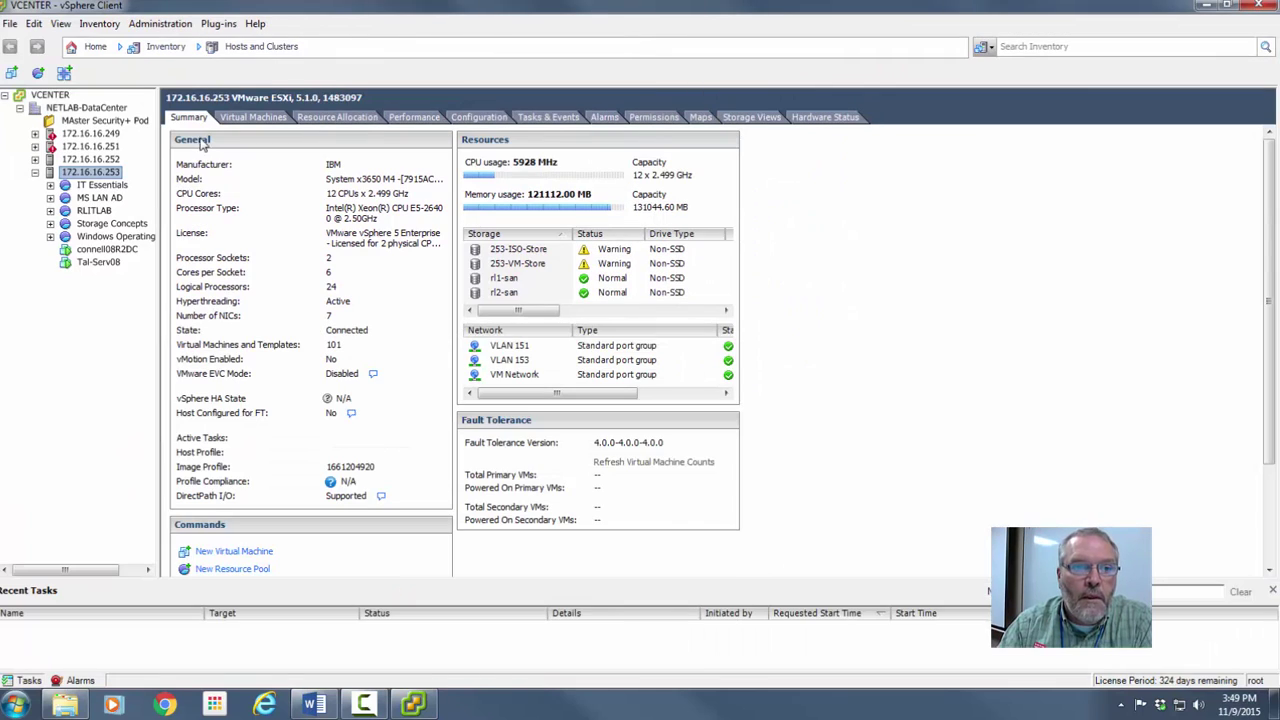
pyautogui.click(110, 186)
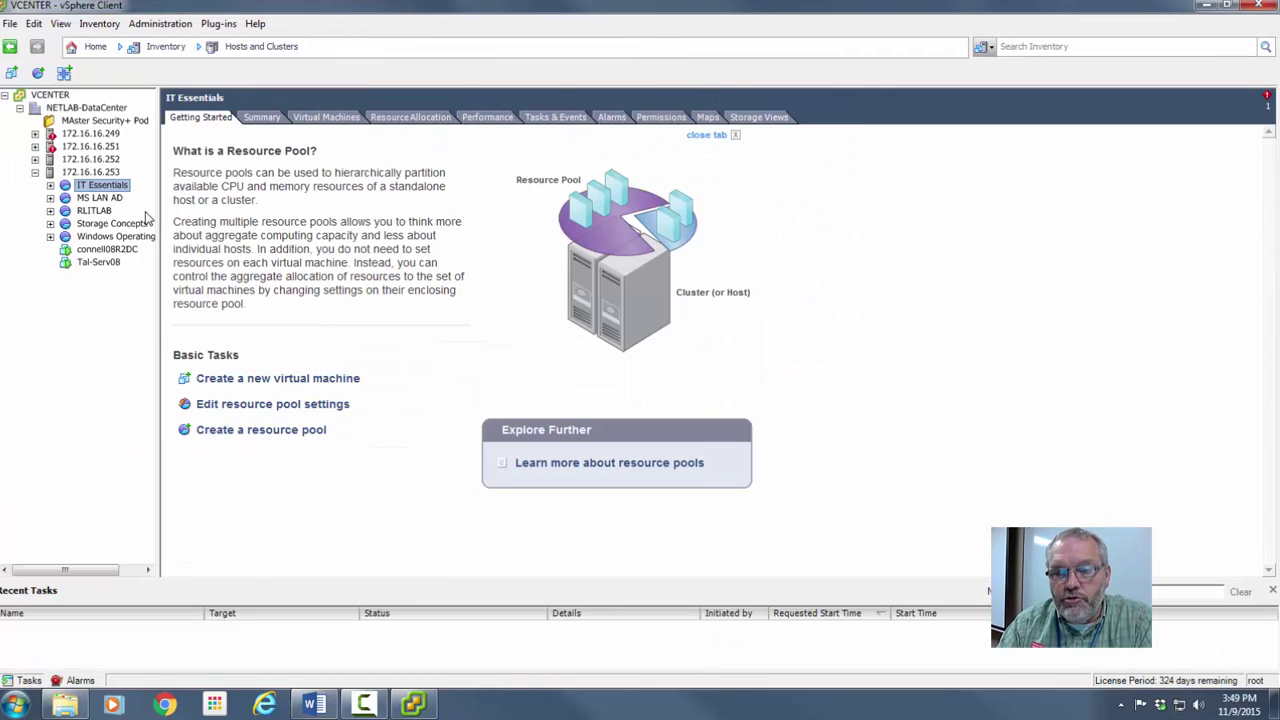
pyautogui.click(314, 378)
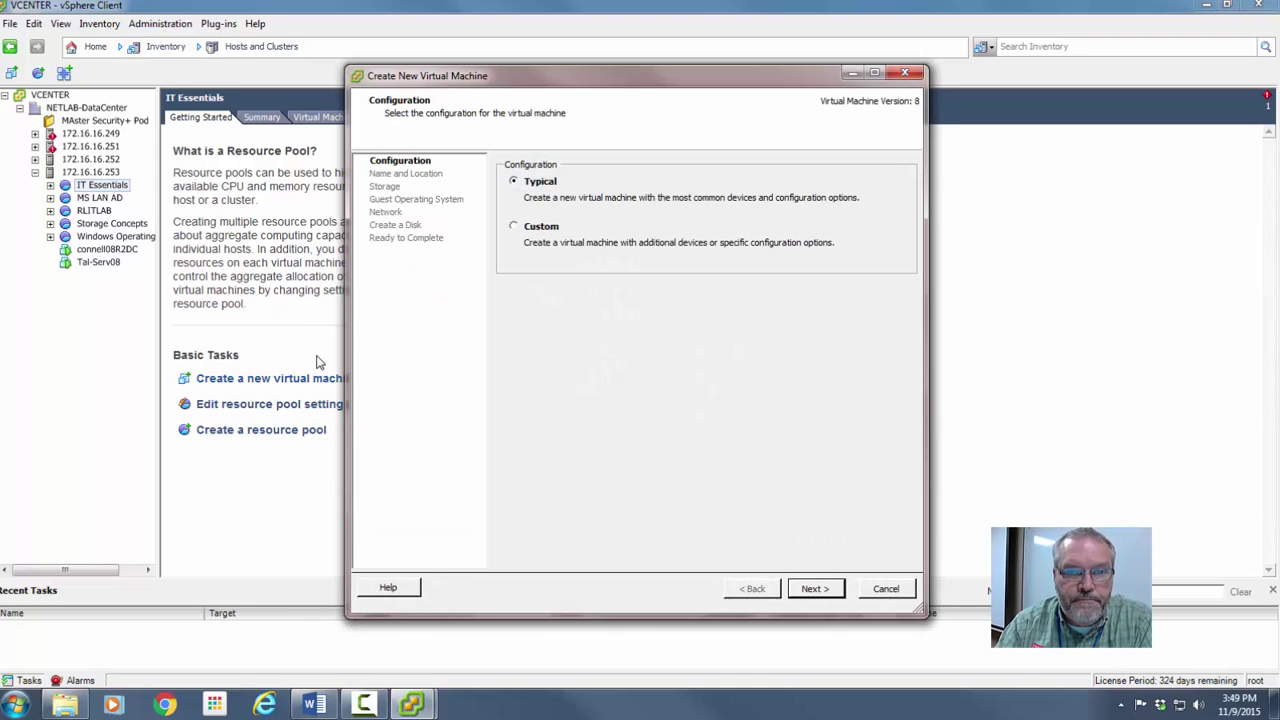
pyautogui.click(830, 589)
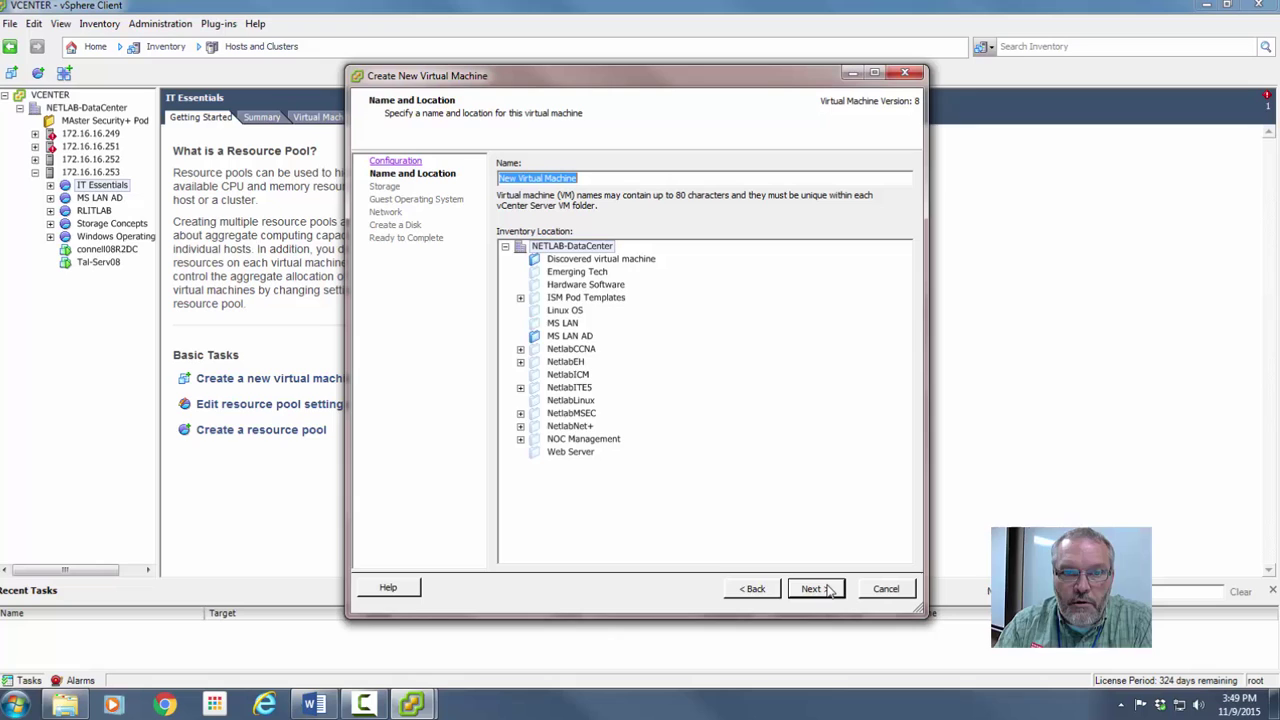
pyautogui.write('Mi')
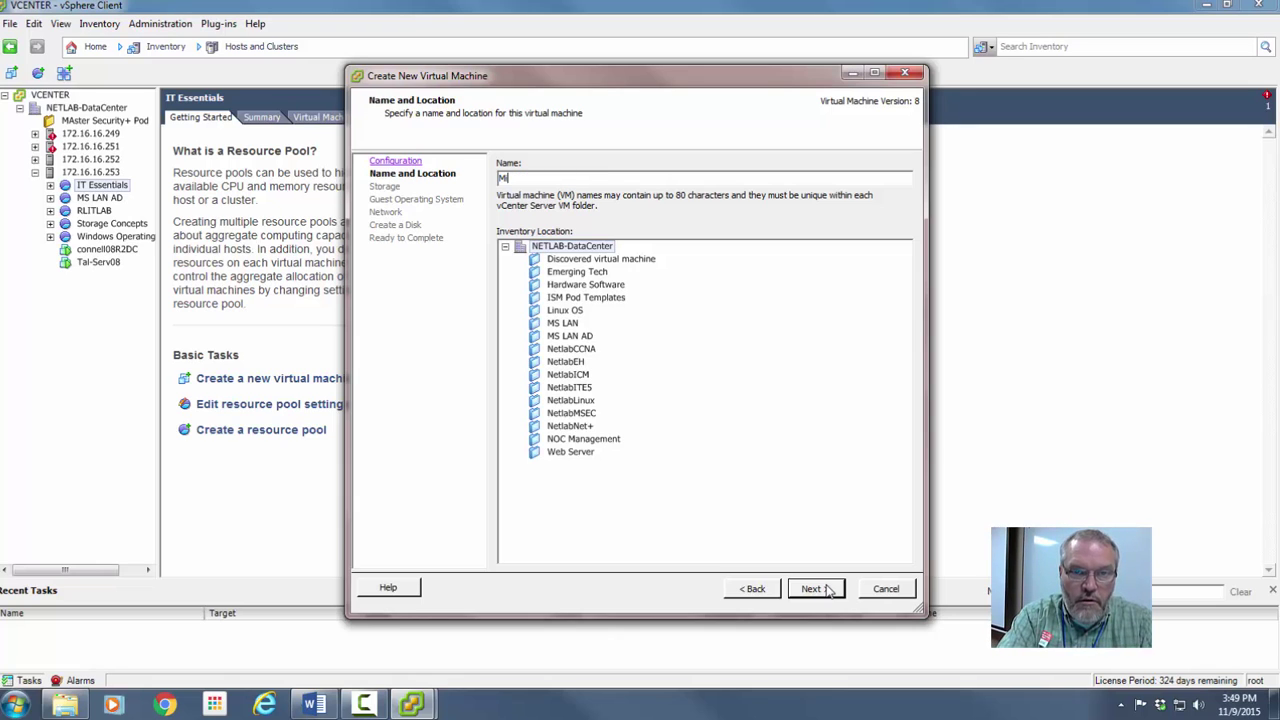
pyautogui.write('llerPE')
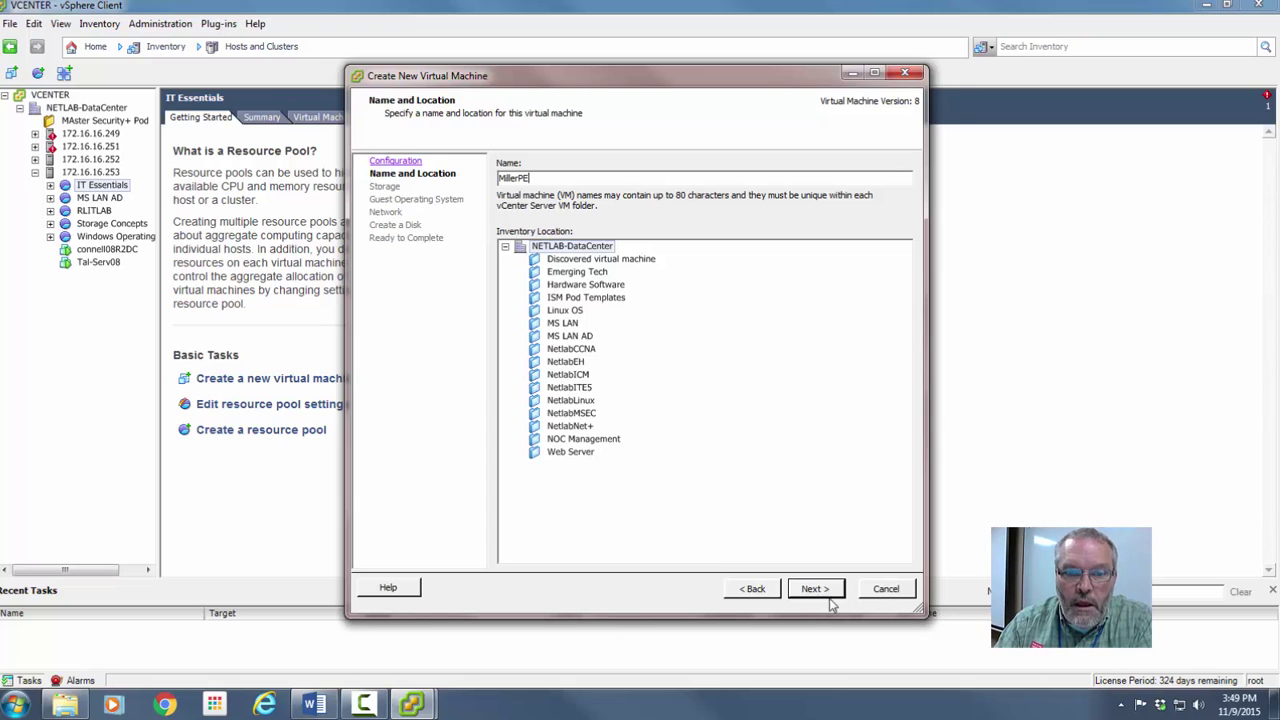
pyautogui.click(823, 593)
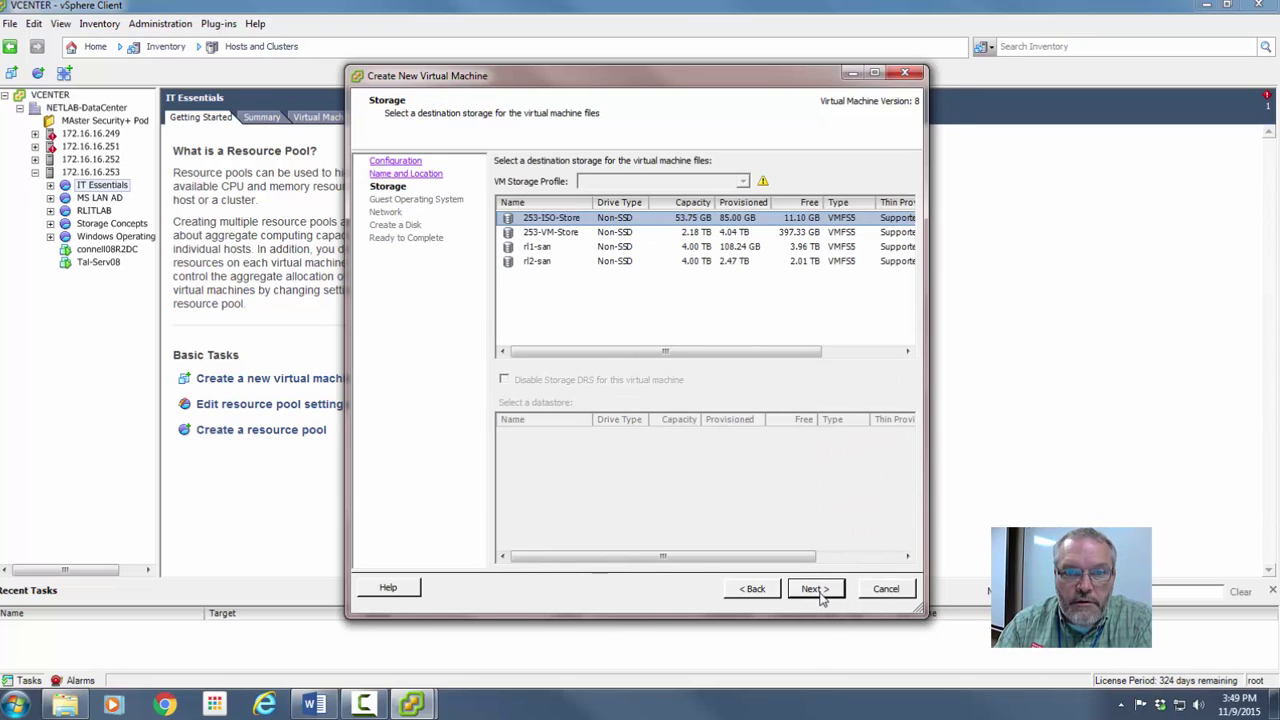
# Choose 253-VM-Store as the destination storage and Microsoft Windows 7 (64-bit) as the guest operating system.
pyautogui.click(545, 236)
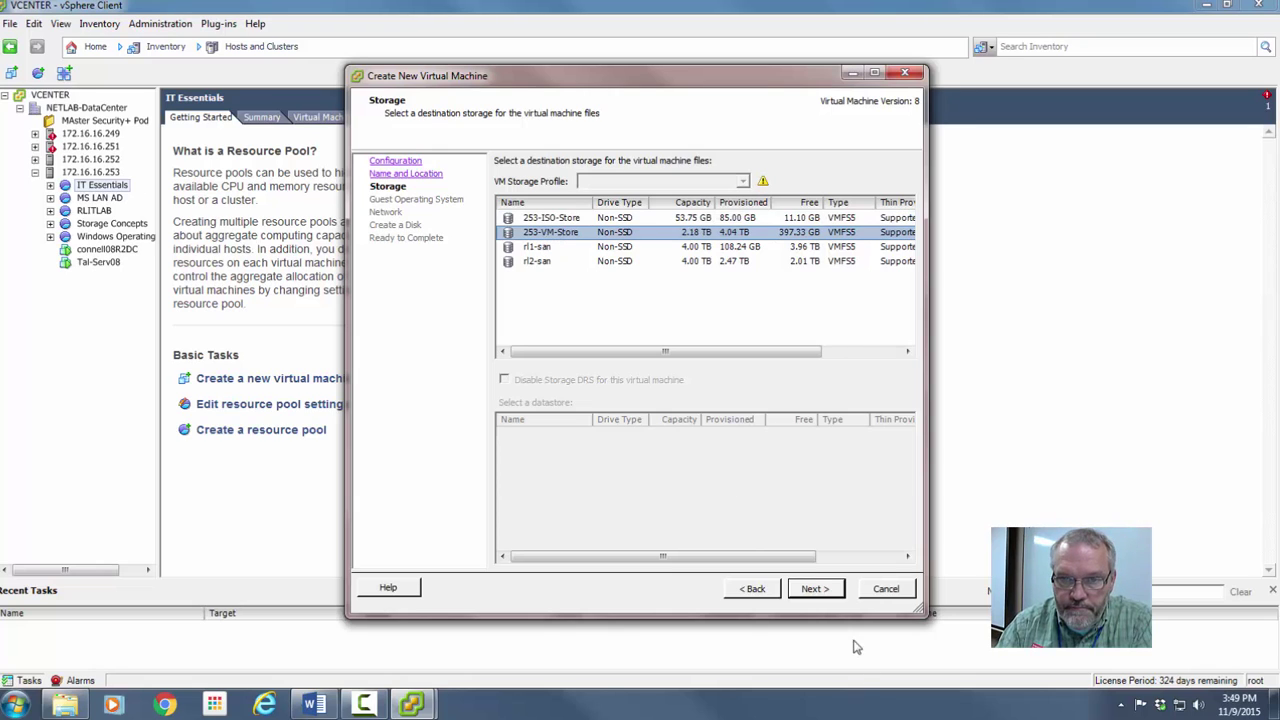
pyautogui.click(825, 590)
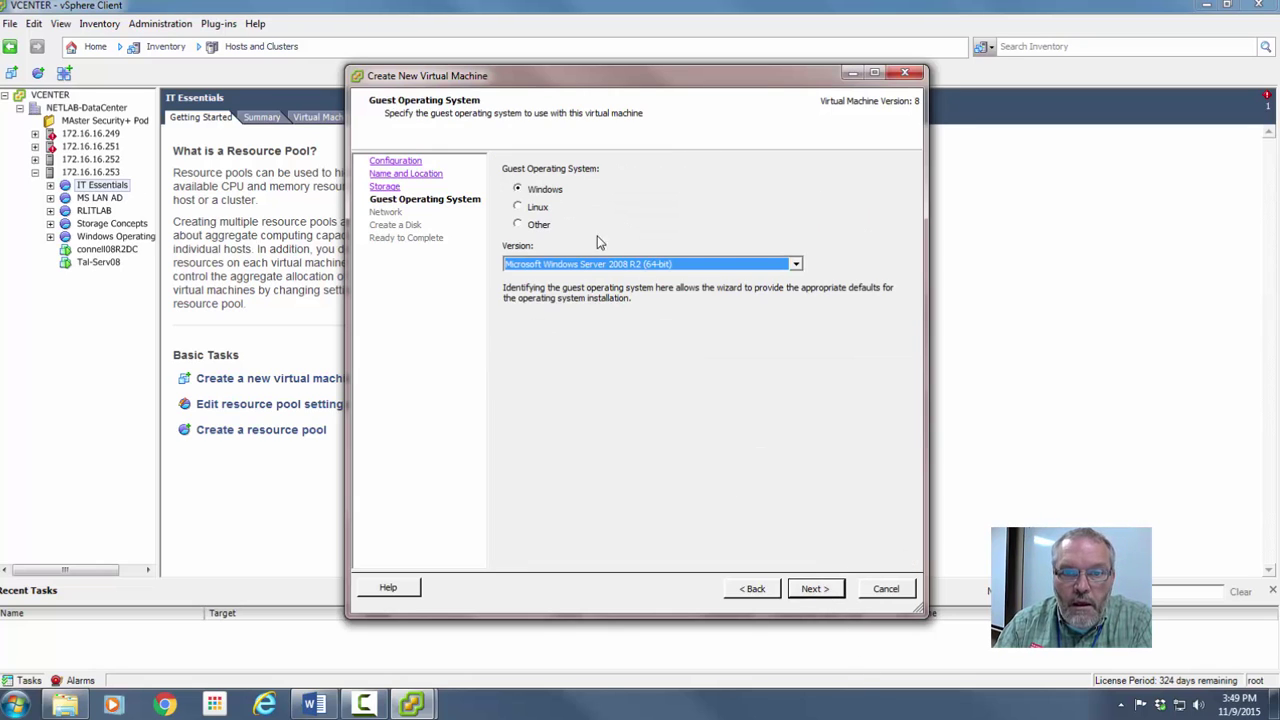
pyautogui.click(796, 265)
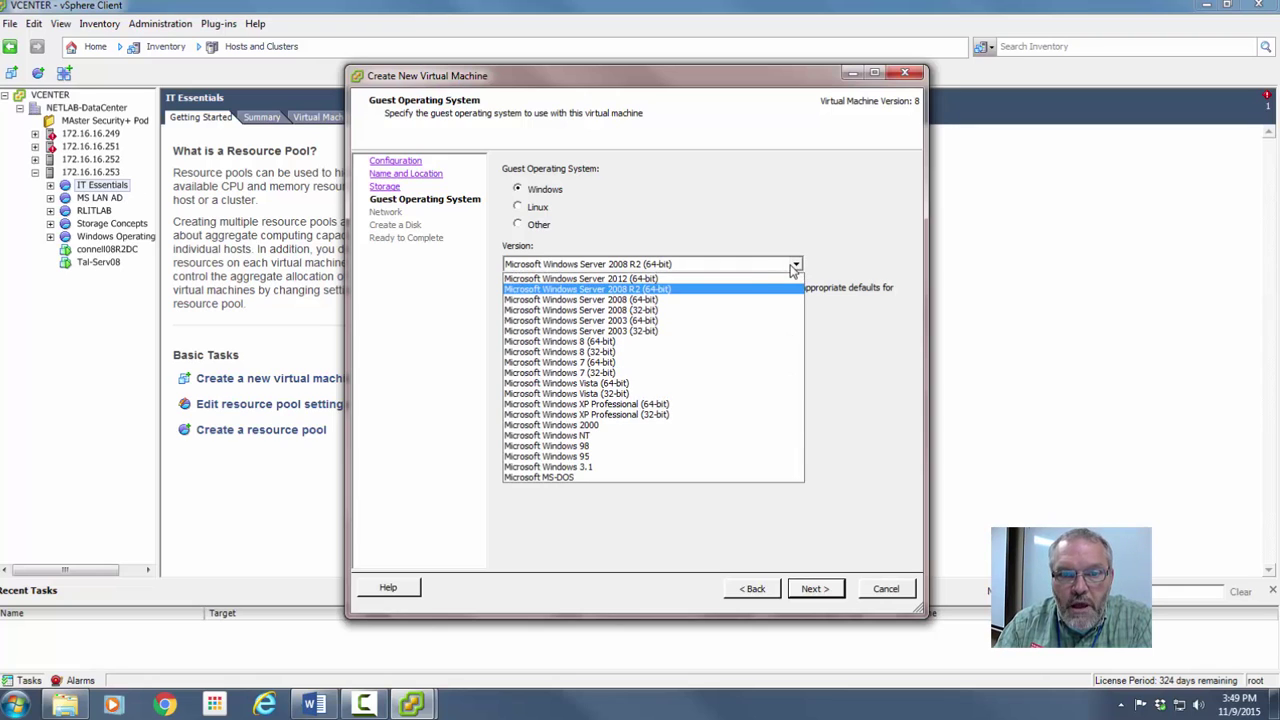
pyautogui.click(608, 362)
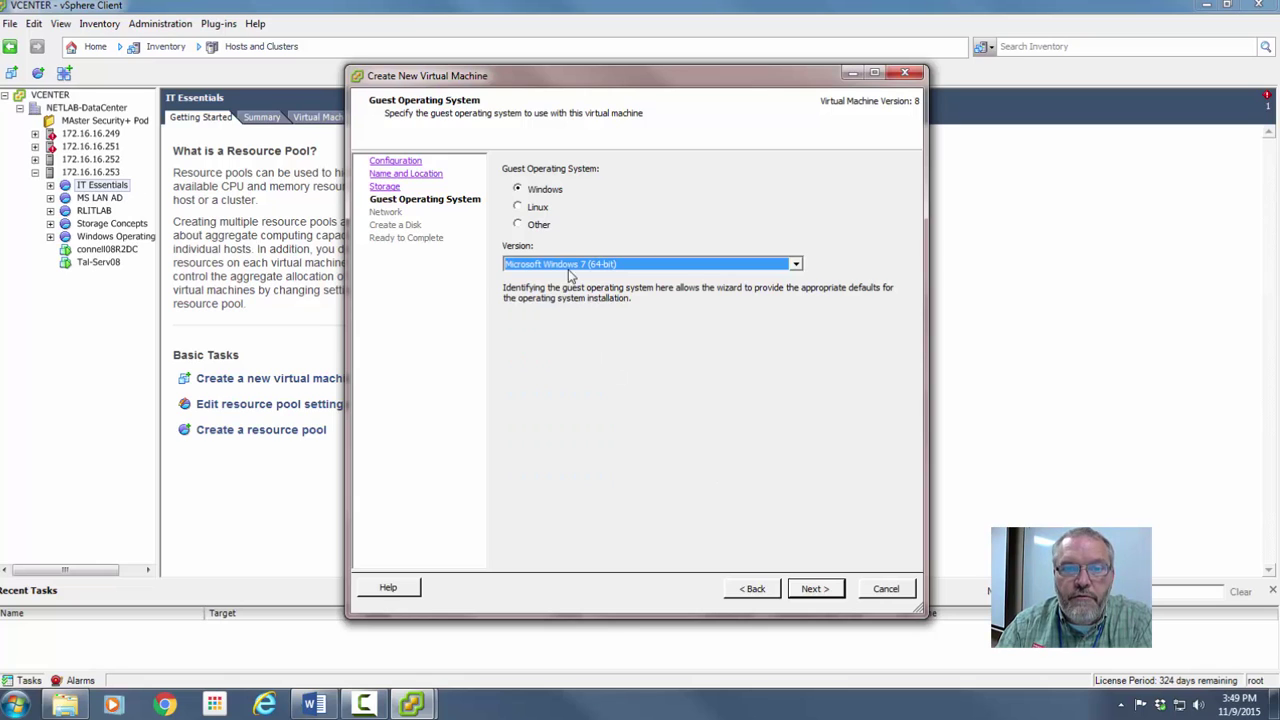
pyautogui.click(816, 590)
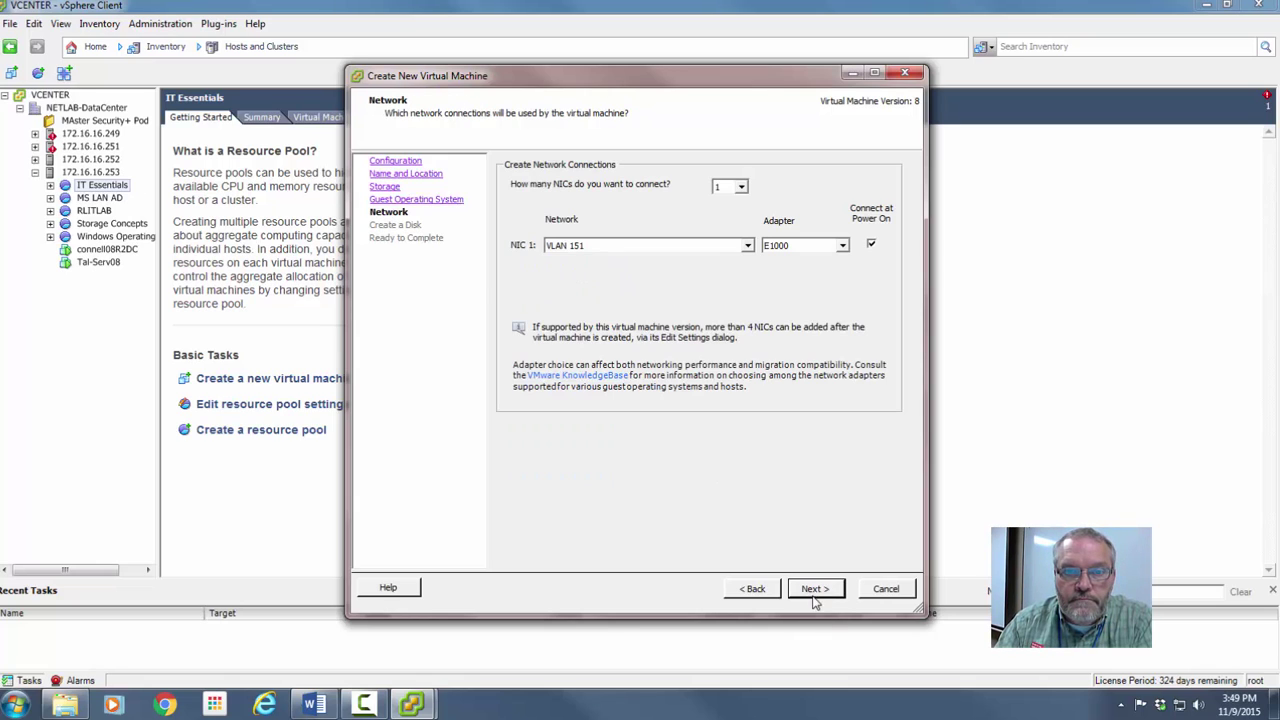
# Connect NIC 1 to VLAN 153 and finish creating the virtual machine with a Thin Provision disk.
pyautogui.click(725, 247)
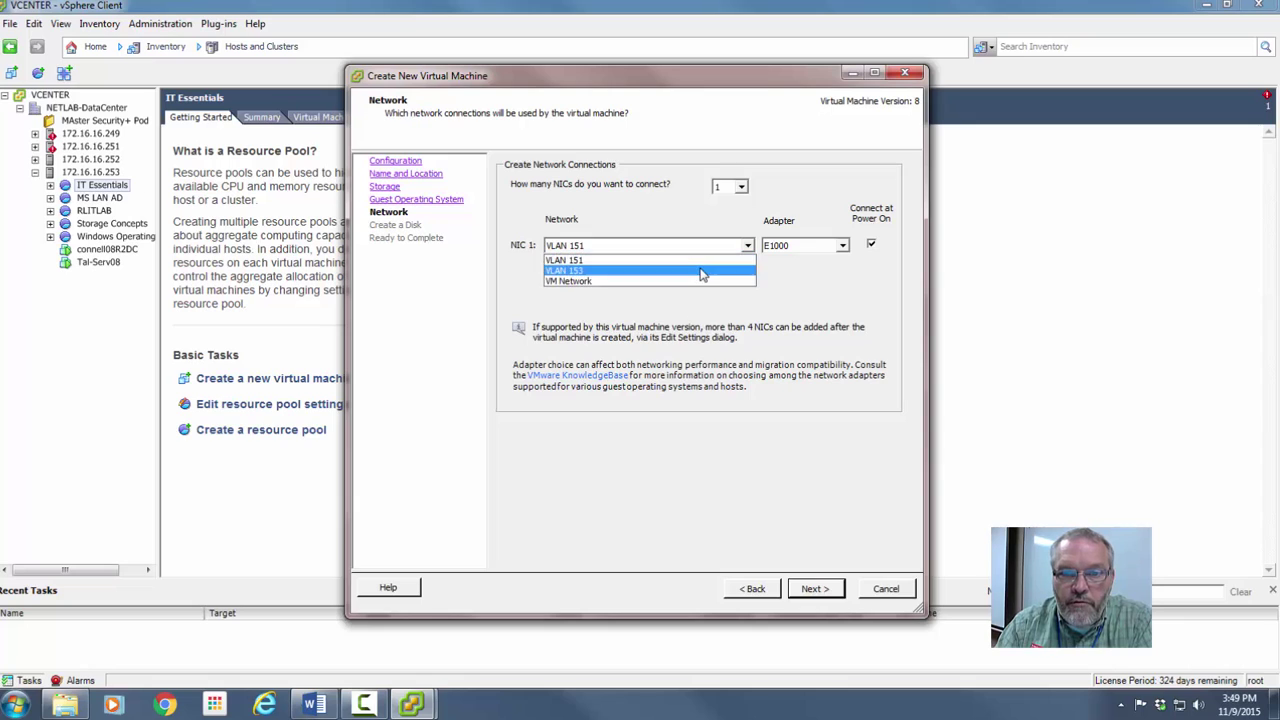
pyautogui.click(700, 270)
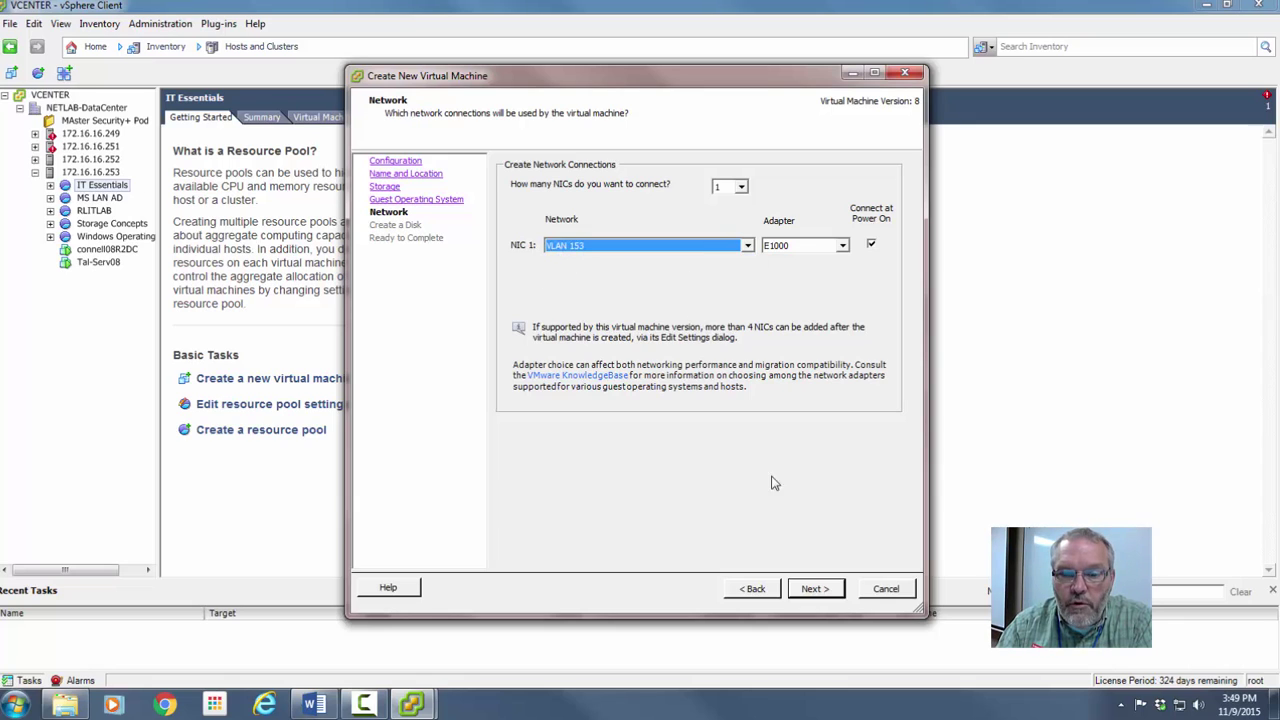
pyautogui.click(822, 588)
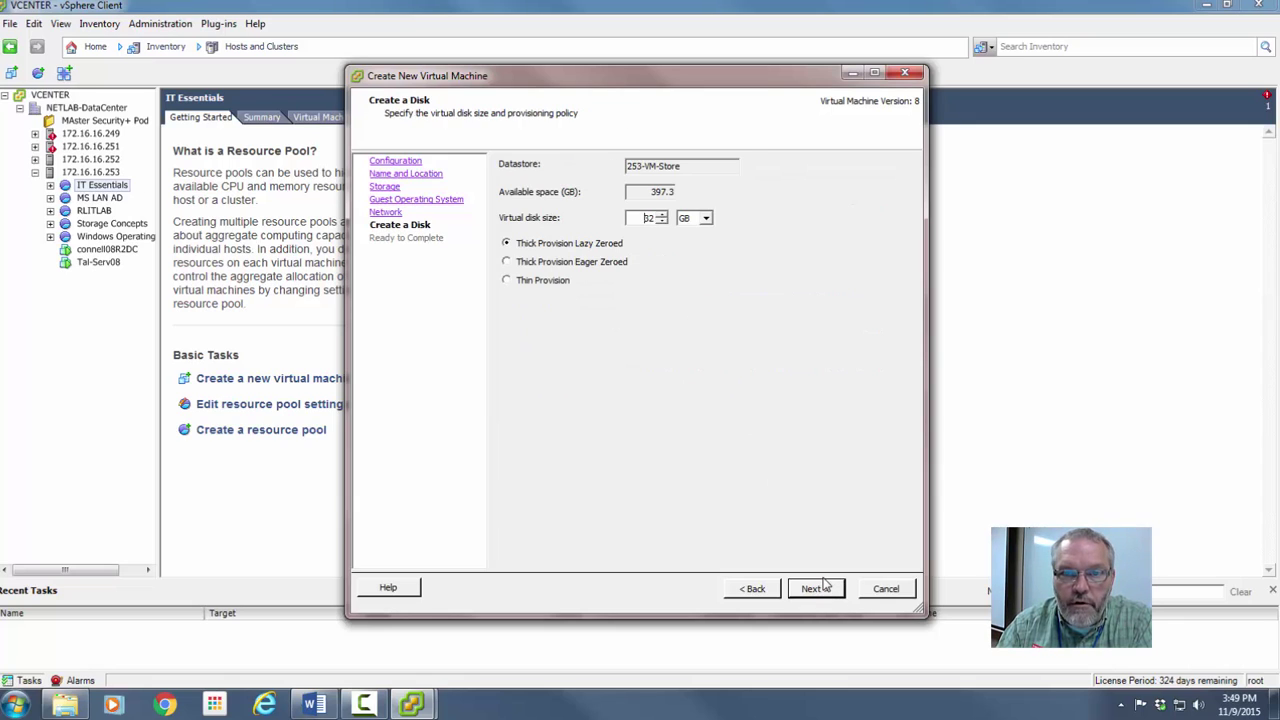
pyautogui.click(507, 282)
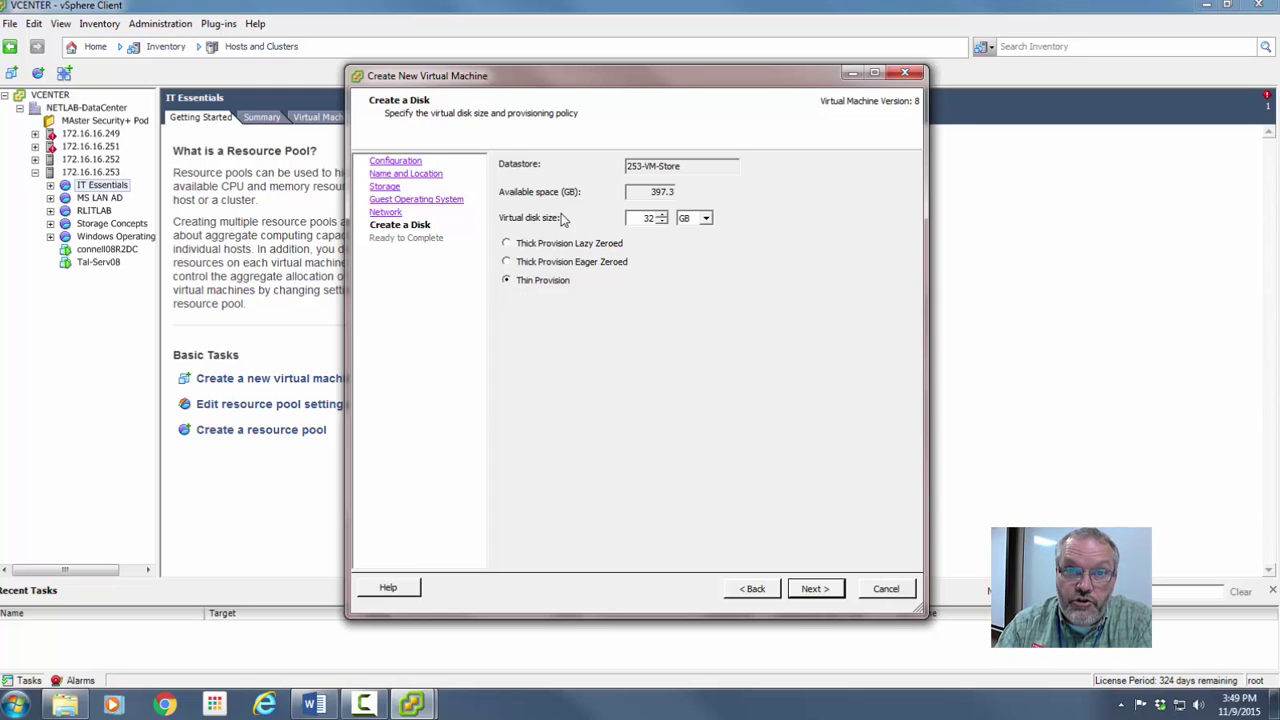
pyautogui.click(814, 589)
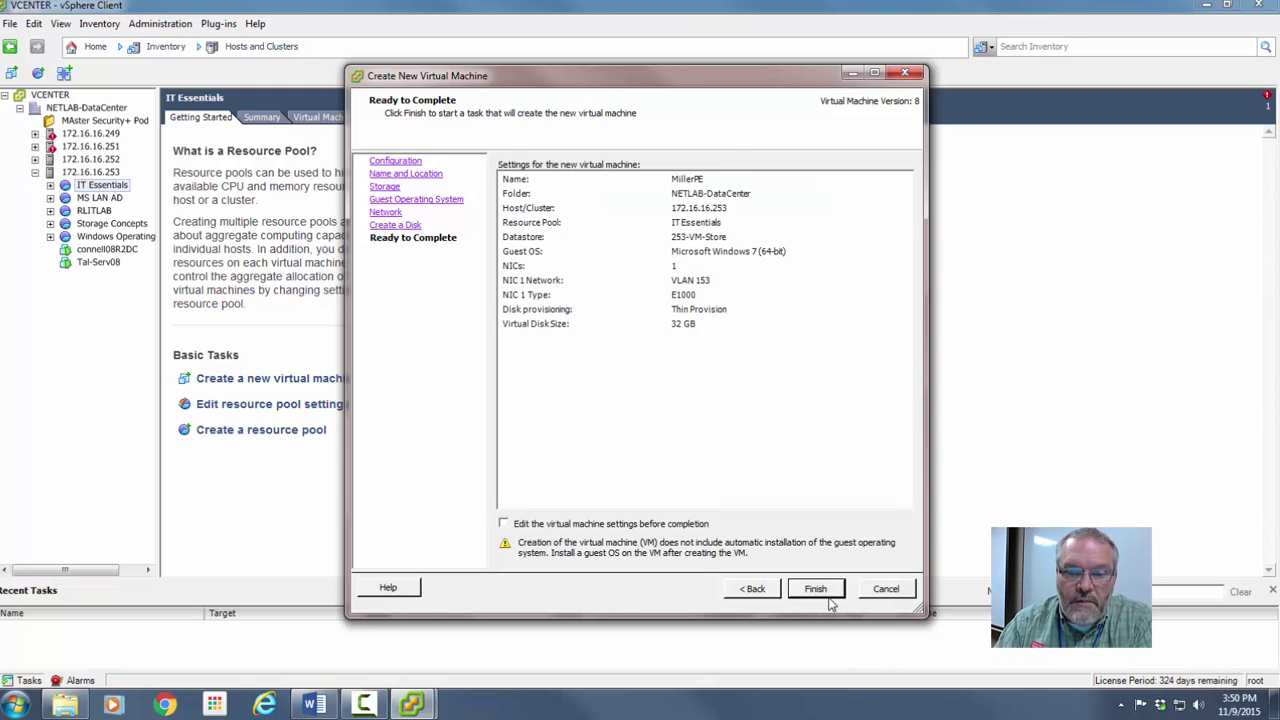
pyautogui.click(818, 592)
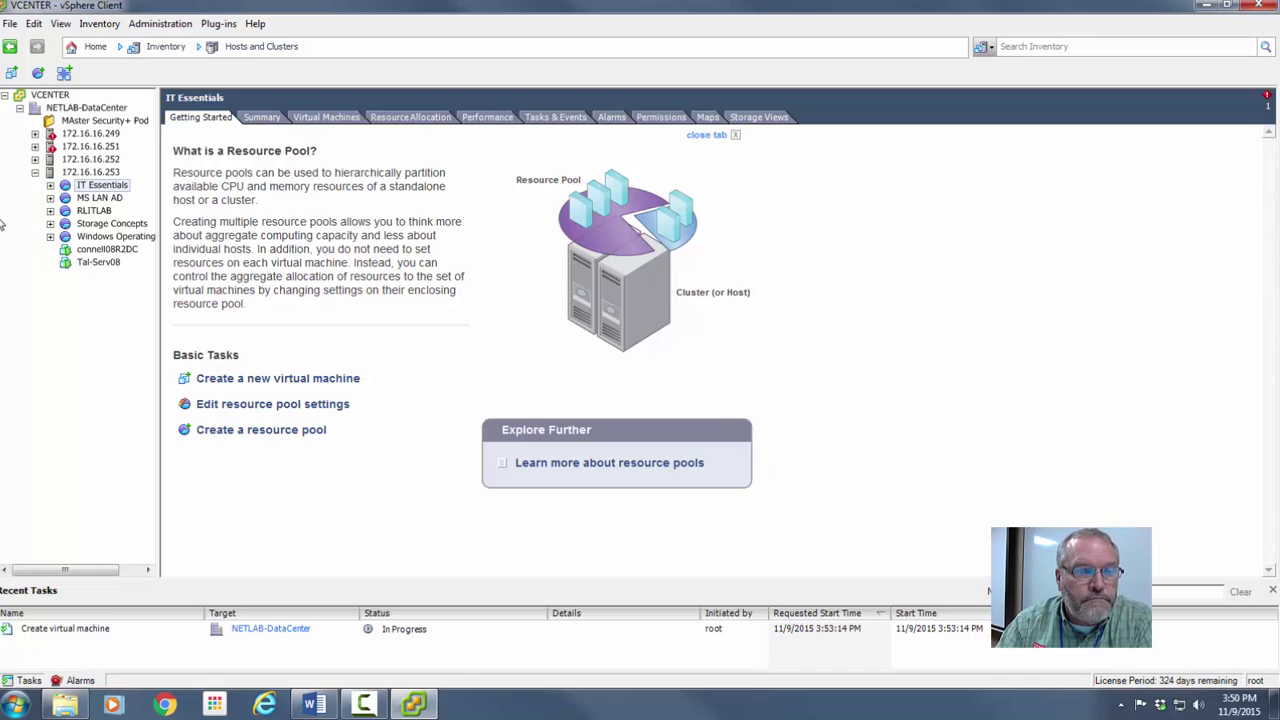
# Expand the IT Essentials resource pool and select the newly created PE virtual machine.
pyautogui.click(49, 186)
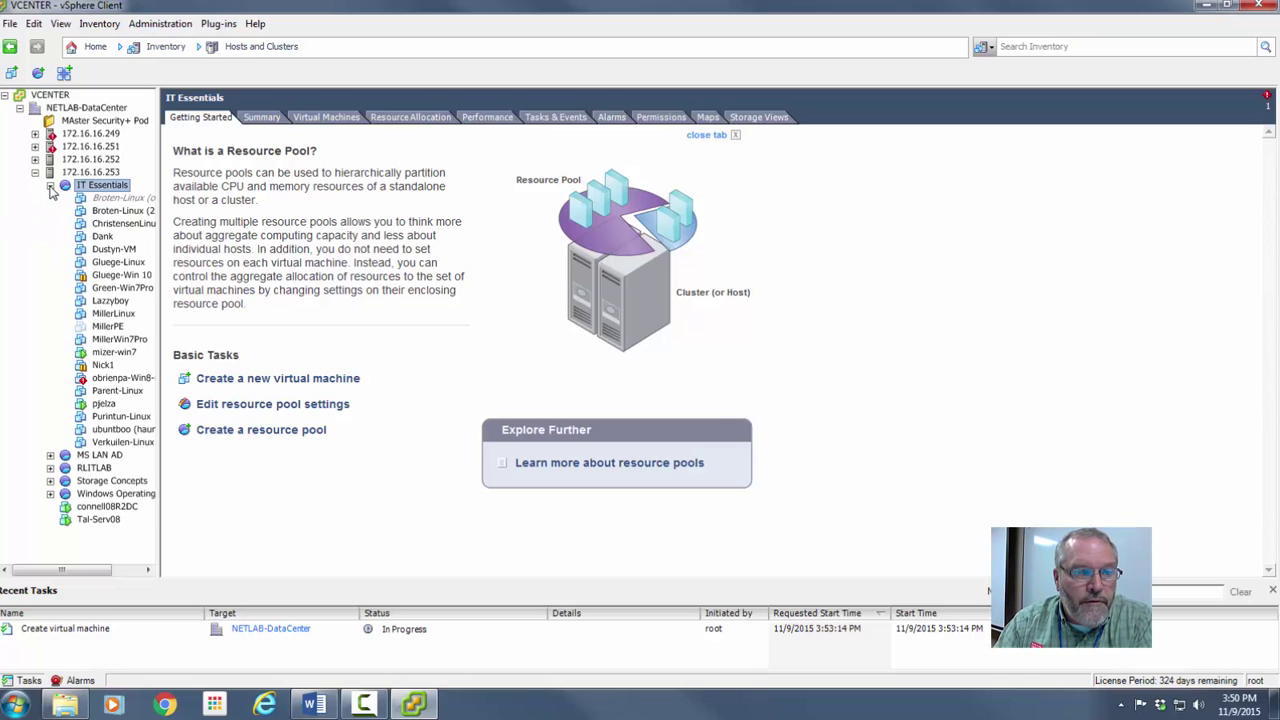
pyautogui.click(87, 329)
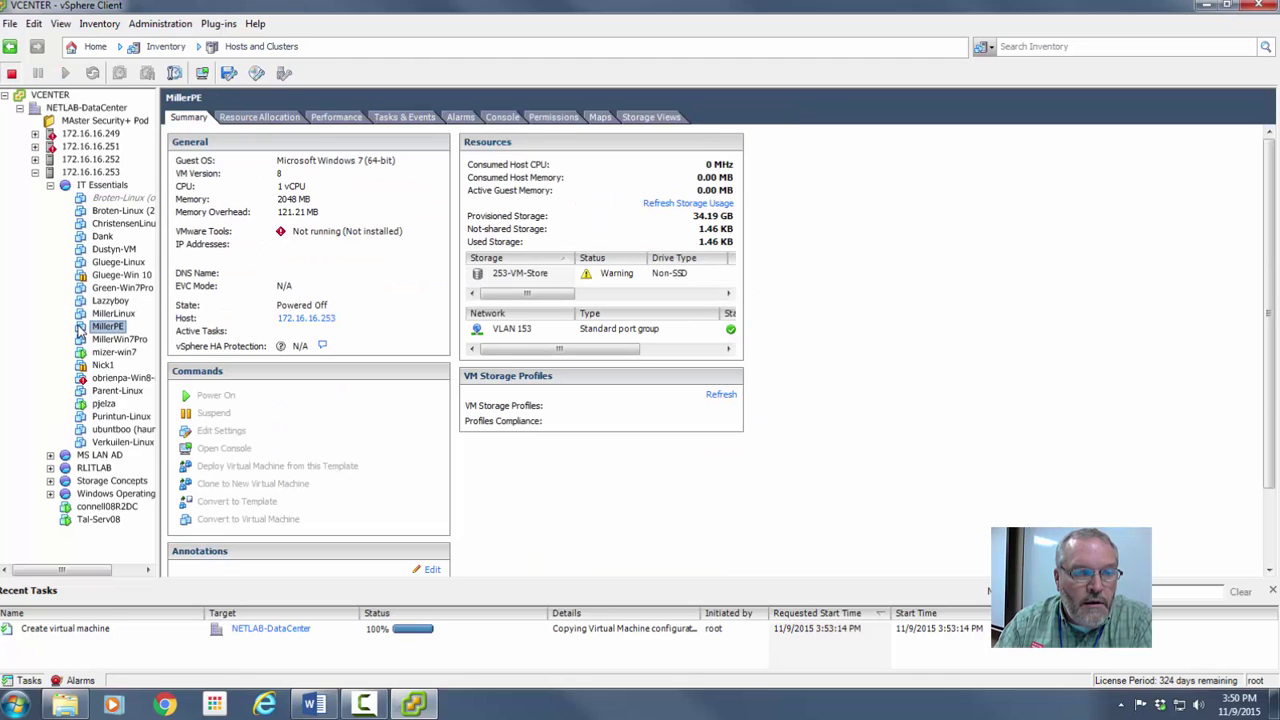
pyautogui.rightClick(82, 327)
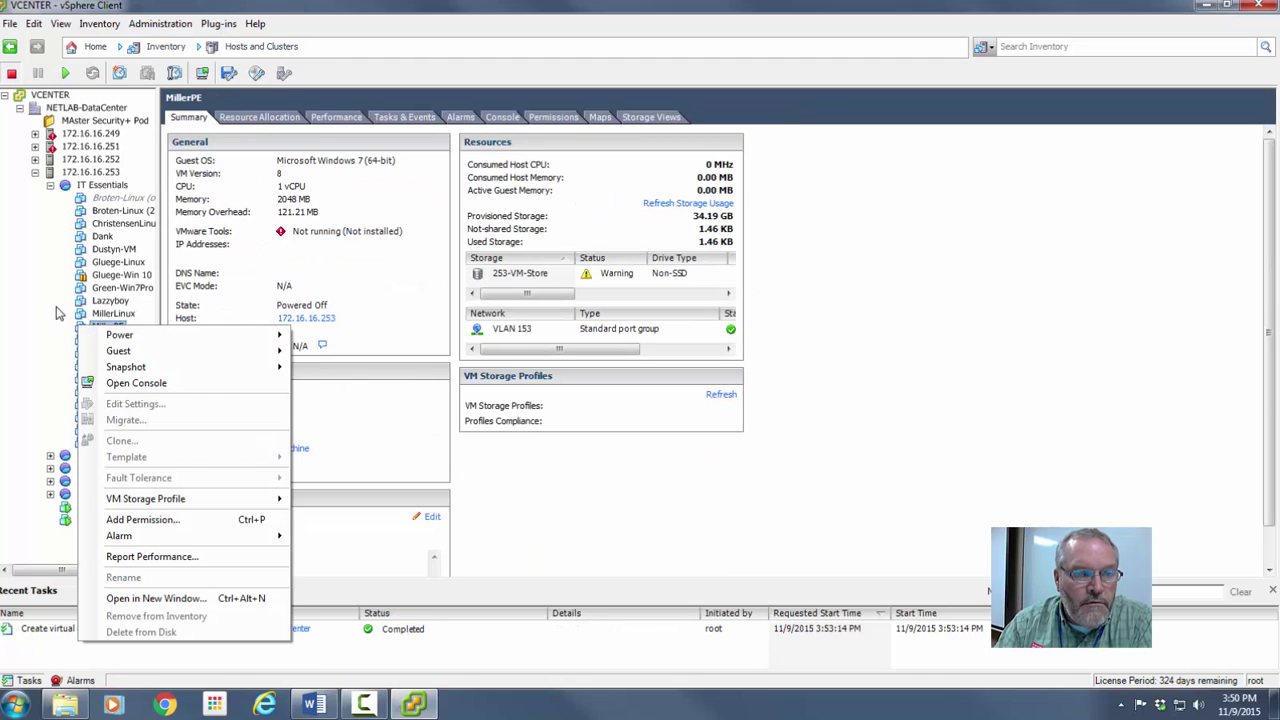
pyautogui.click(57, 313)
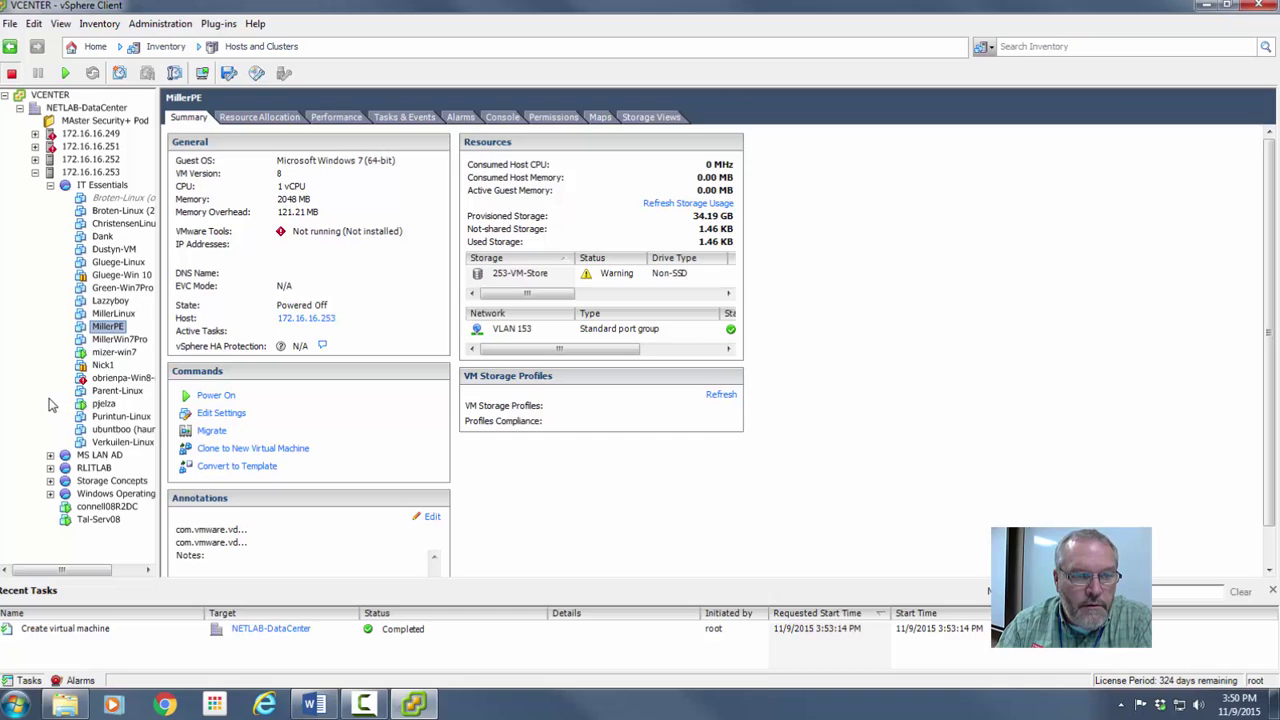
pyautogui.rightClick(85, 327)
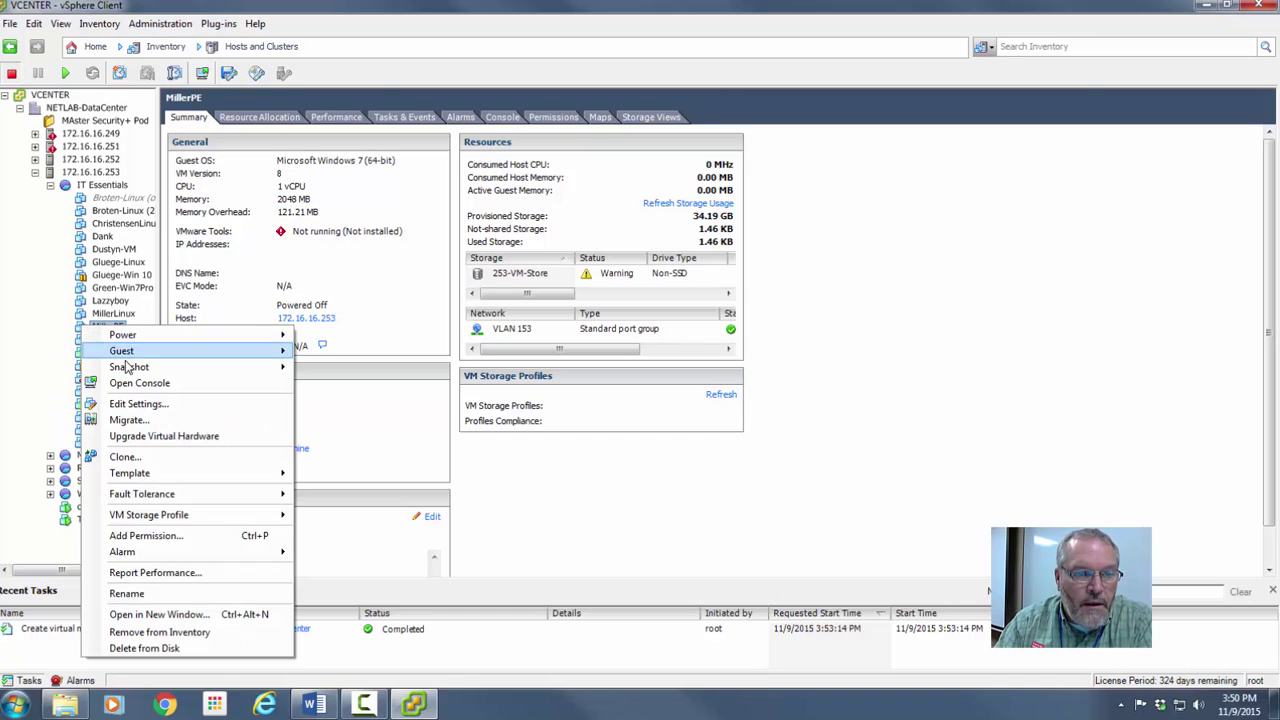
pyautogui.click(122, 406)
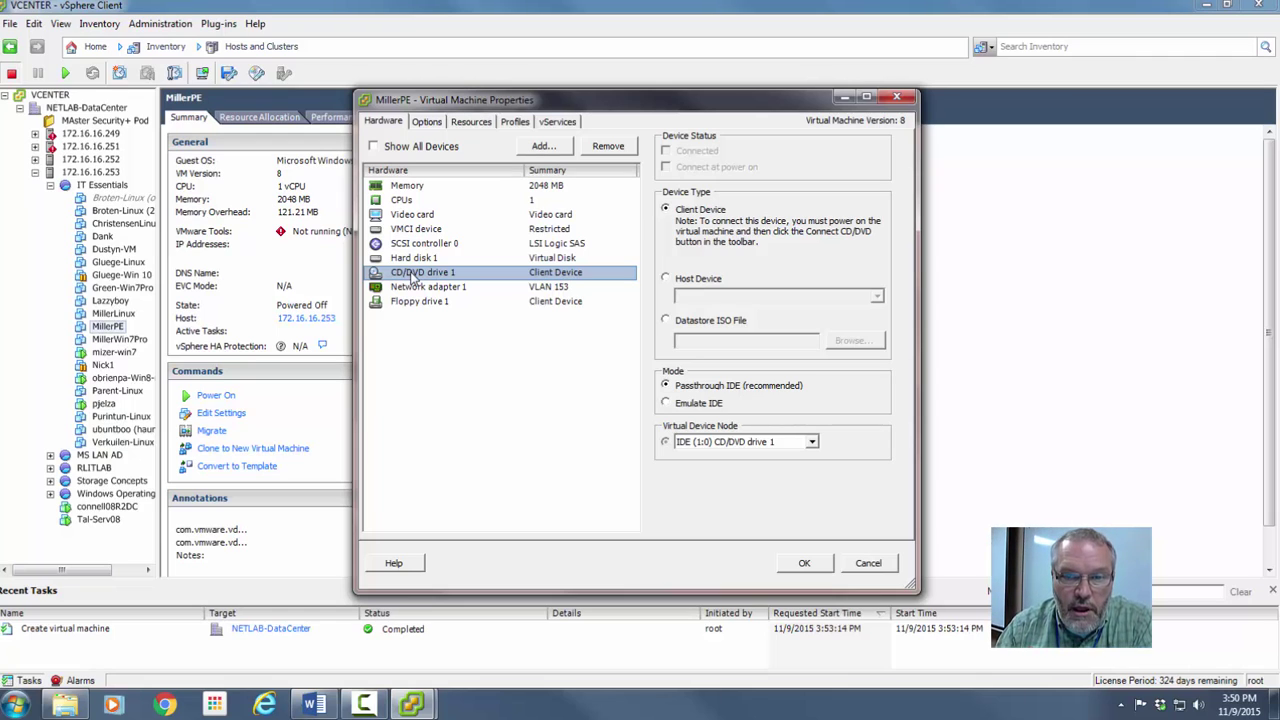
pyautogui.click(666, 322)
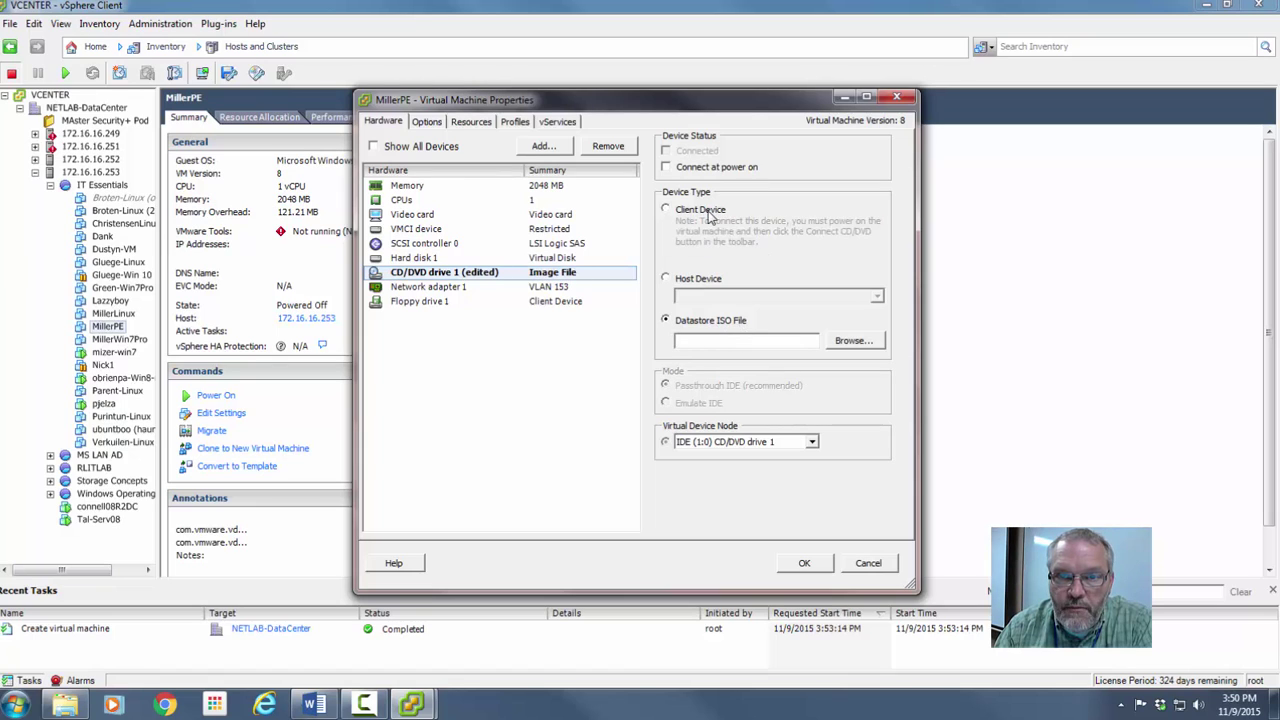
pyautogui.click(667, 168)
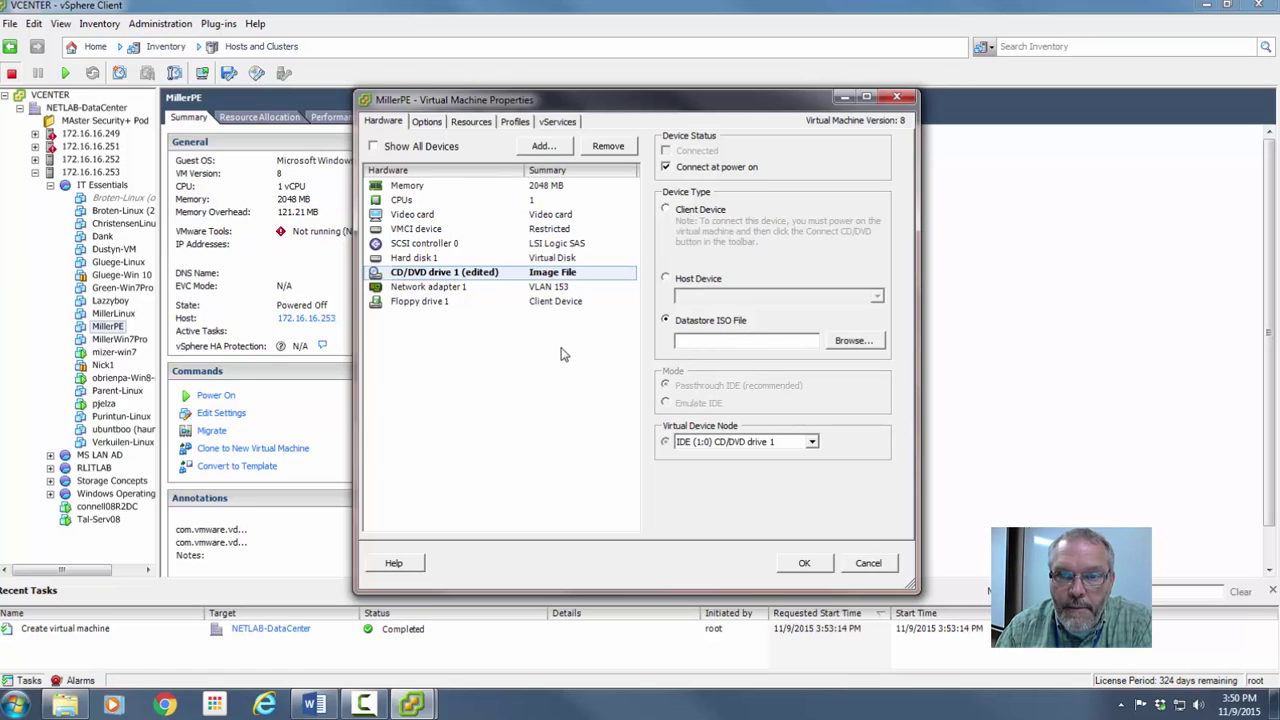
pyautogui.click(853, 341)
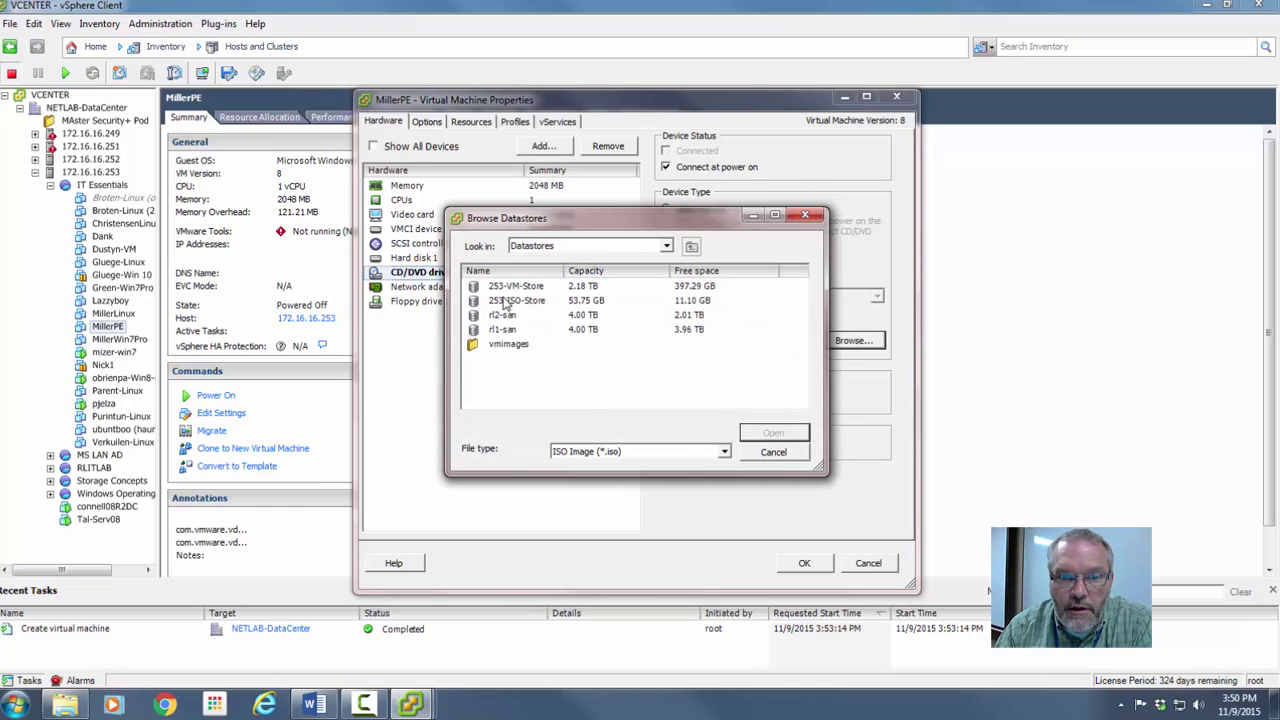
pyautogui.doubleClick(508, 301)
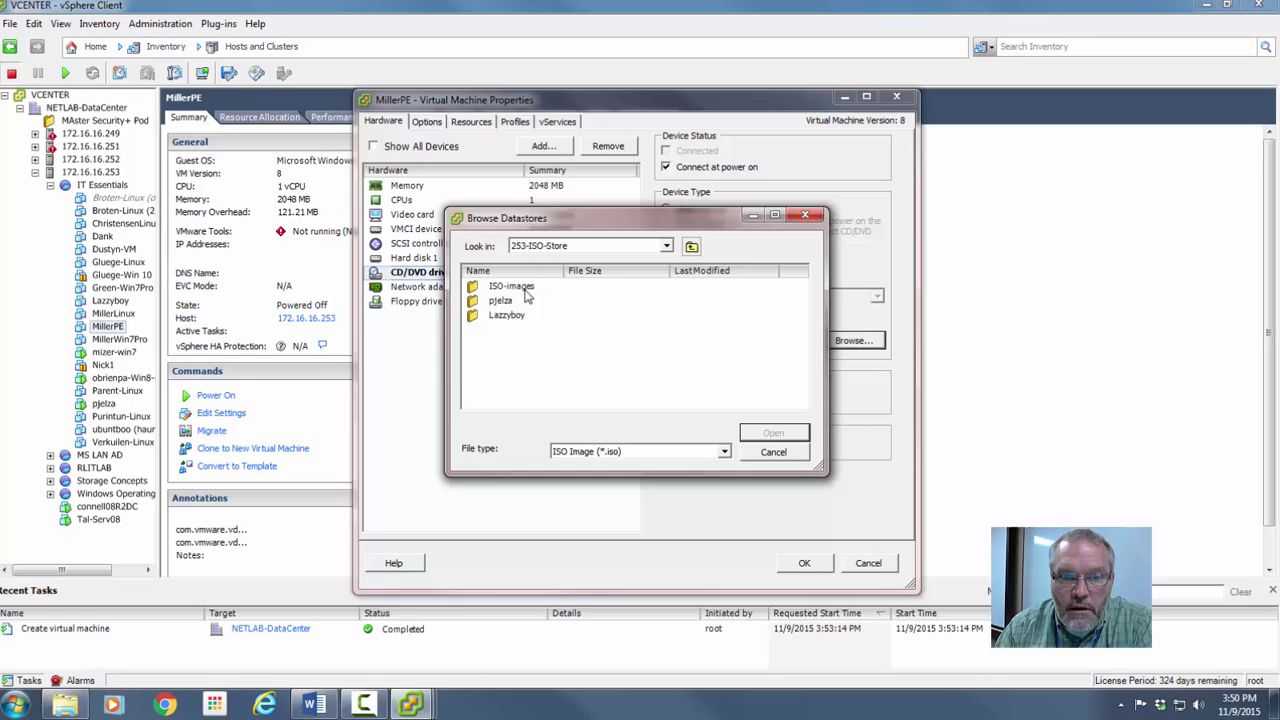
pyautogui.doubleClick(524, 288)
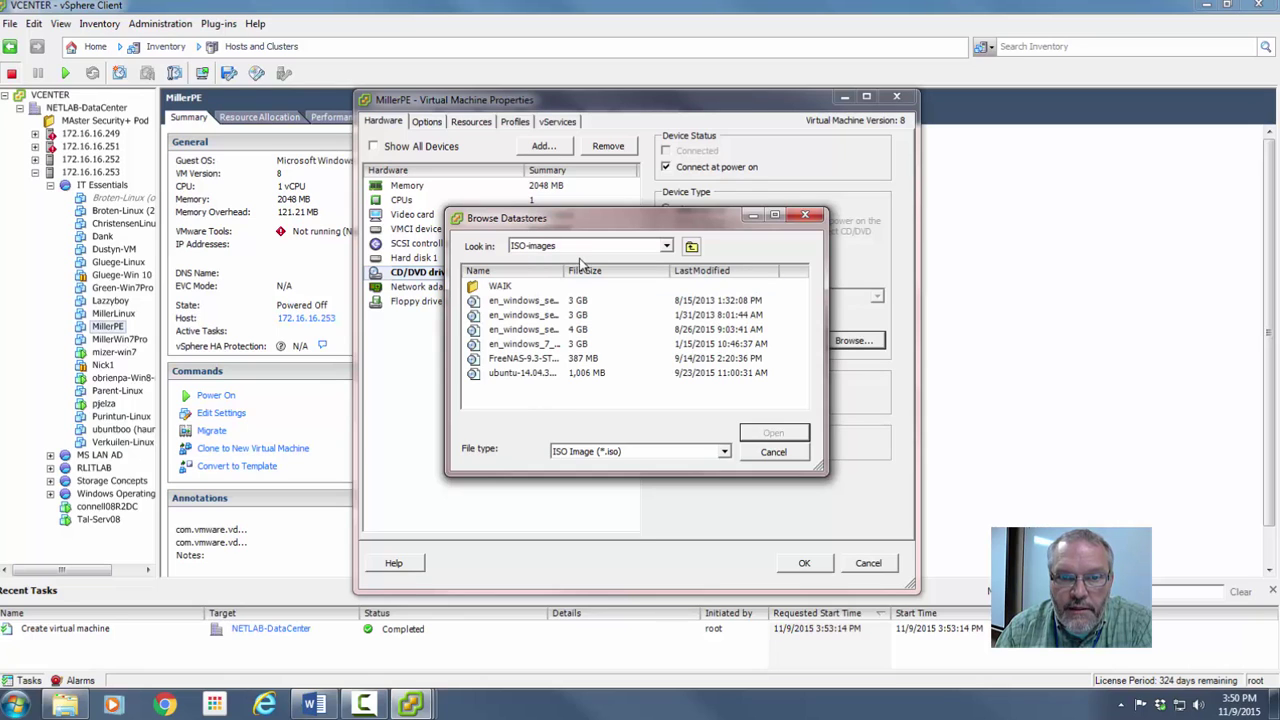
pyautogui.moveTo(562, 270); pyautogui.dragTo(655, 270)
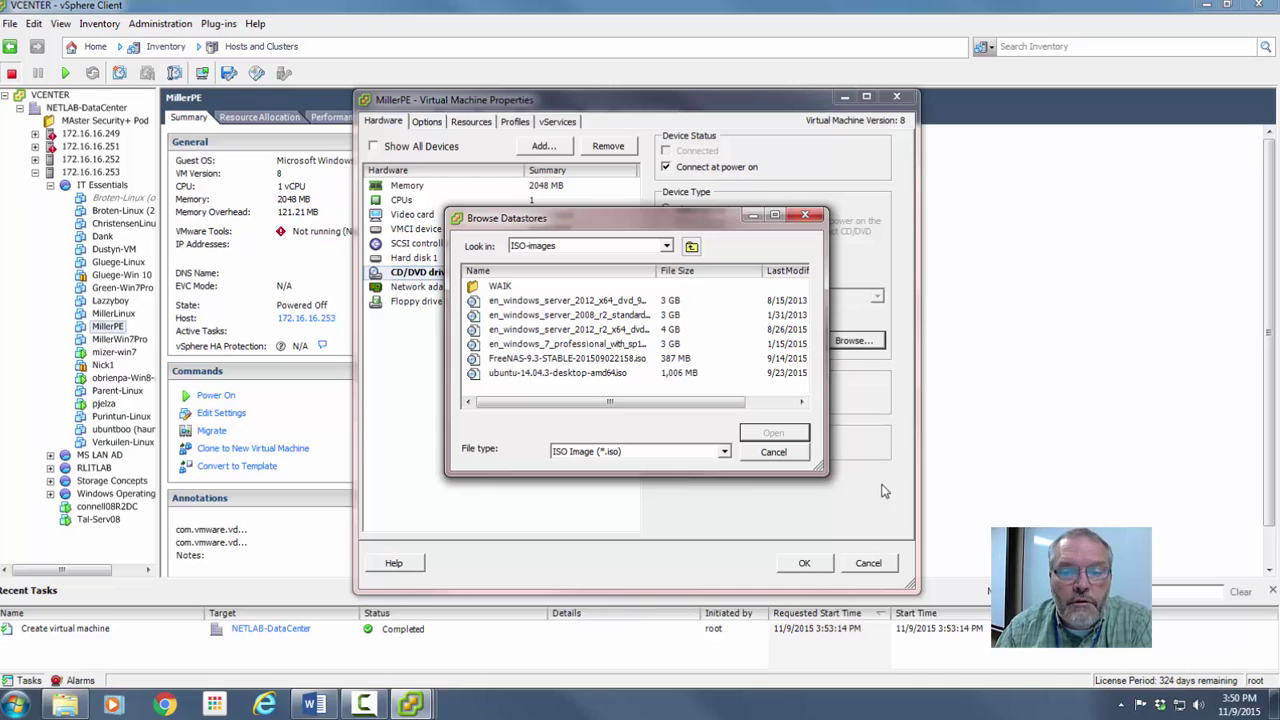
pyautogui.click(773, 452)
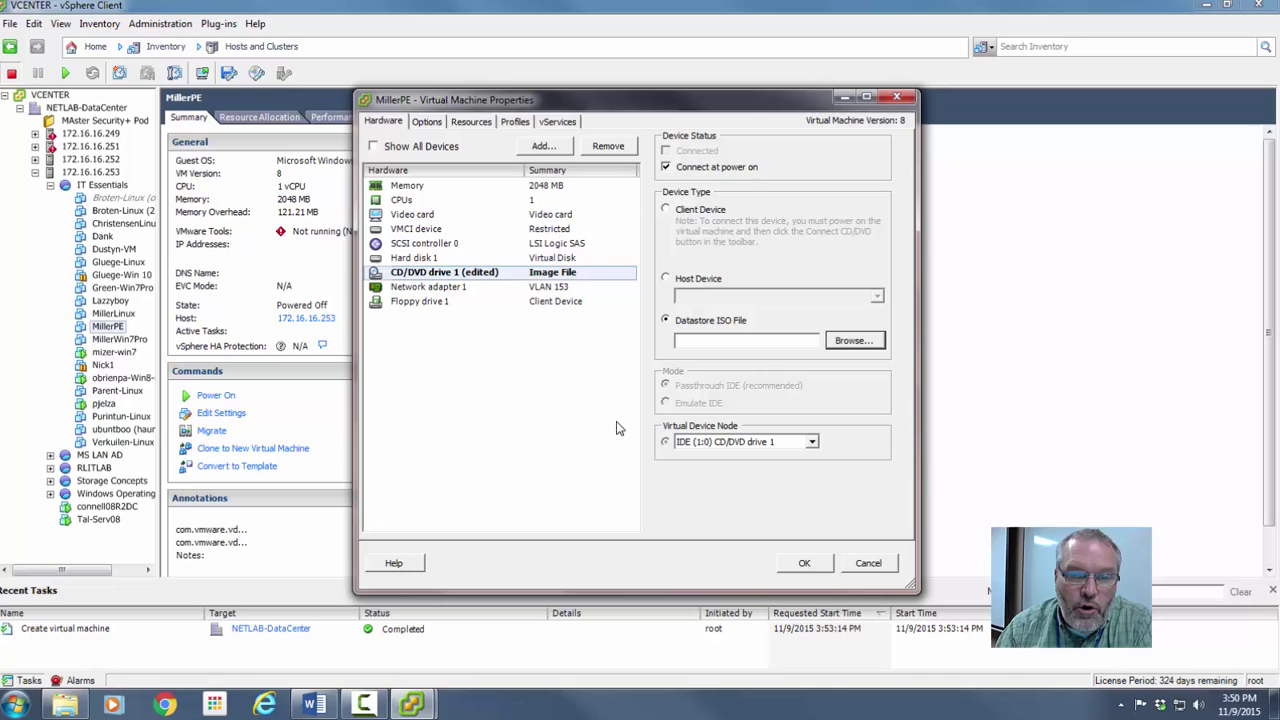
pyautogui.click(866, 565)
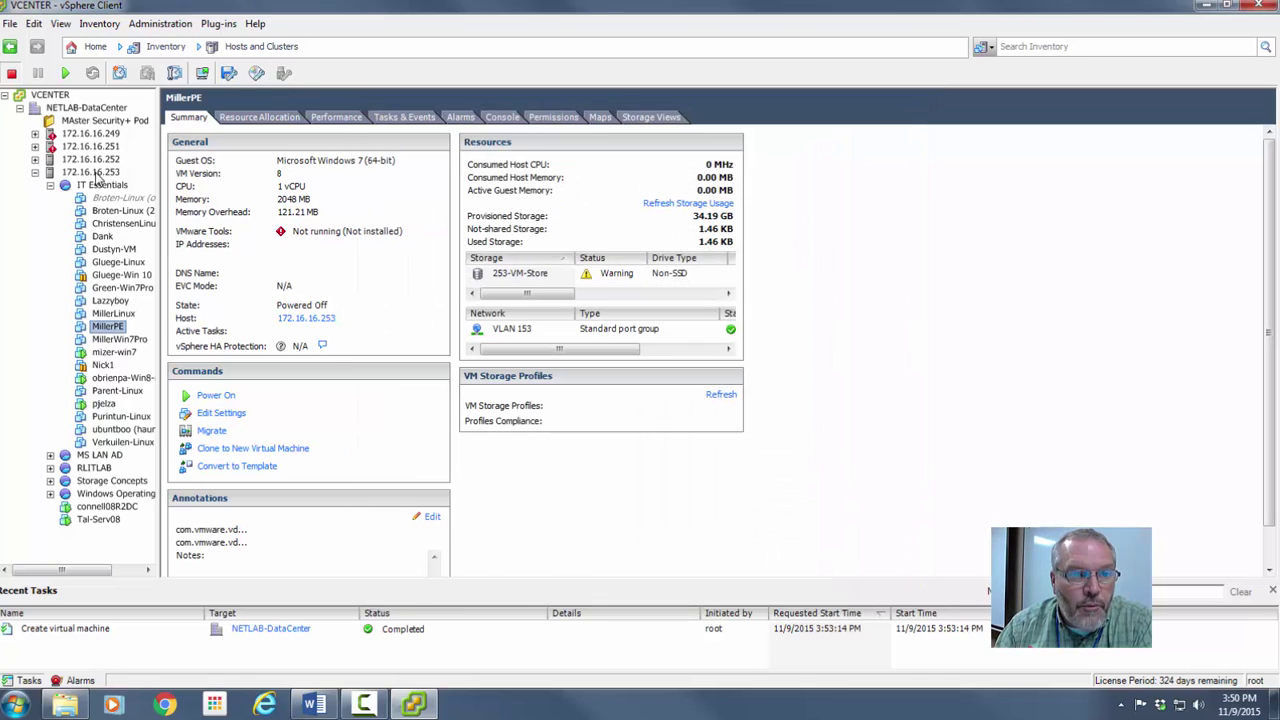
# Browse the 253-ISO-Store datastore of host 172.16.16.253 and open its ISO-images folder.
pyautogui.click(97, 173)
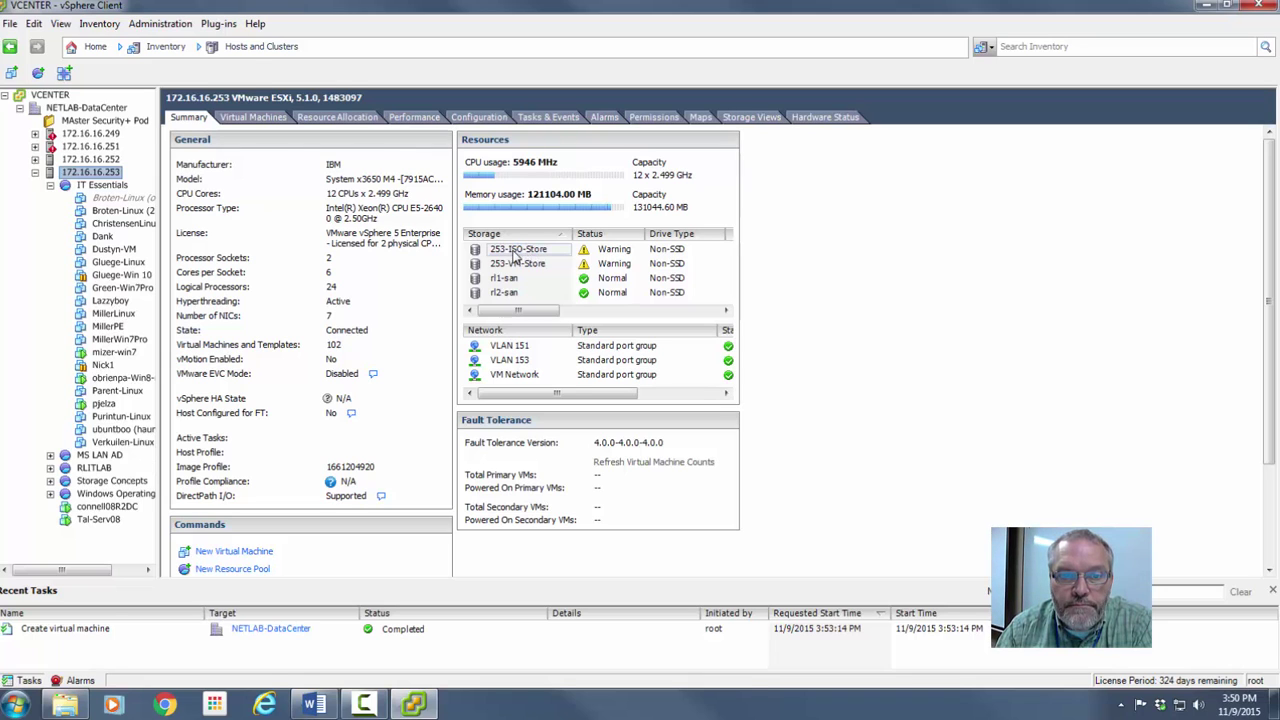
pyautogui.rightClick(477, 256)
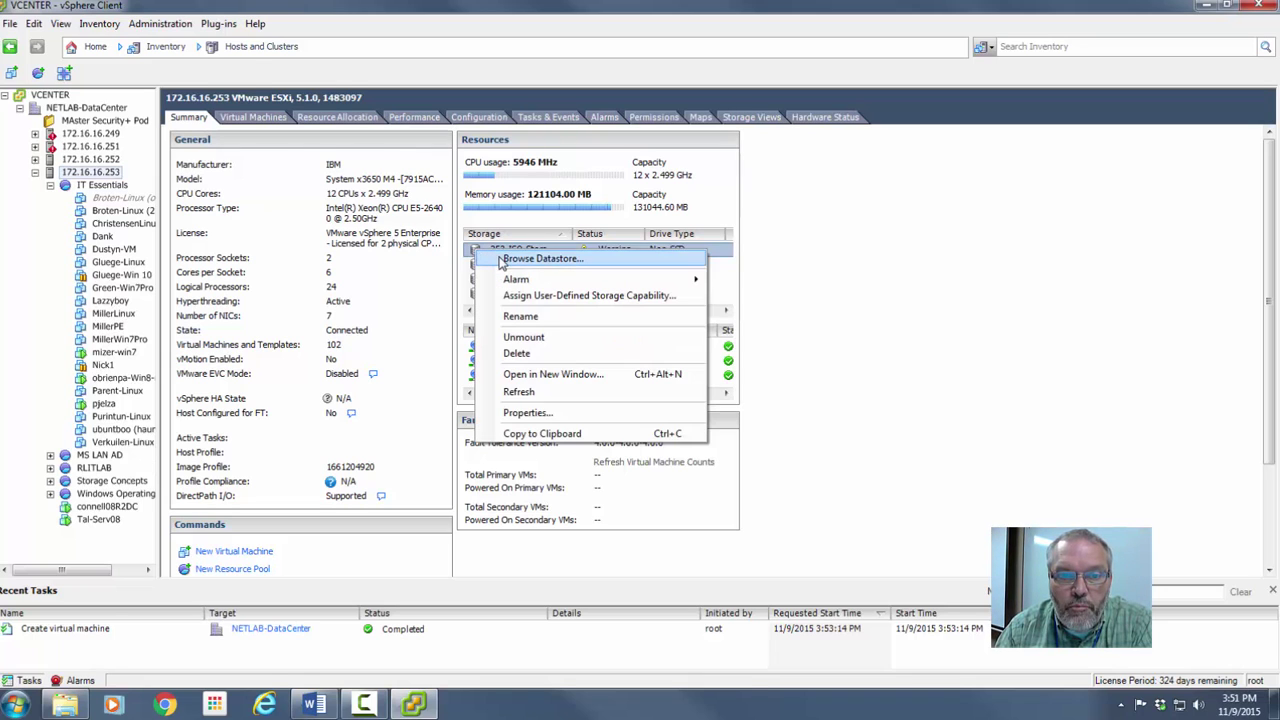
pyautogui.click(504, 259)
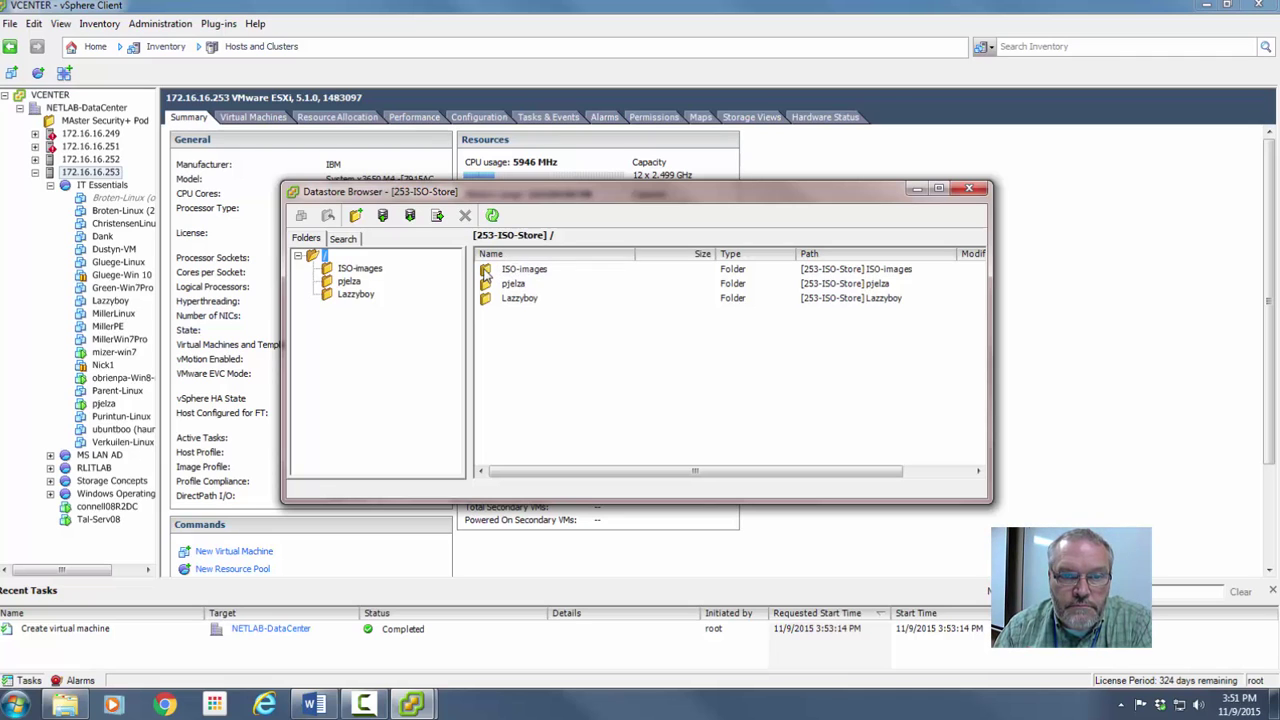
pyautogui.click(486, 272)
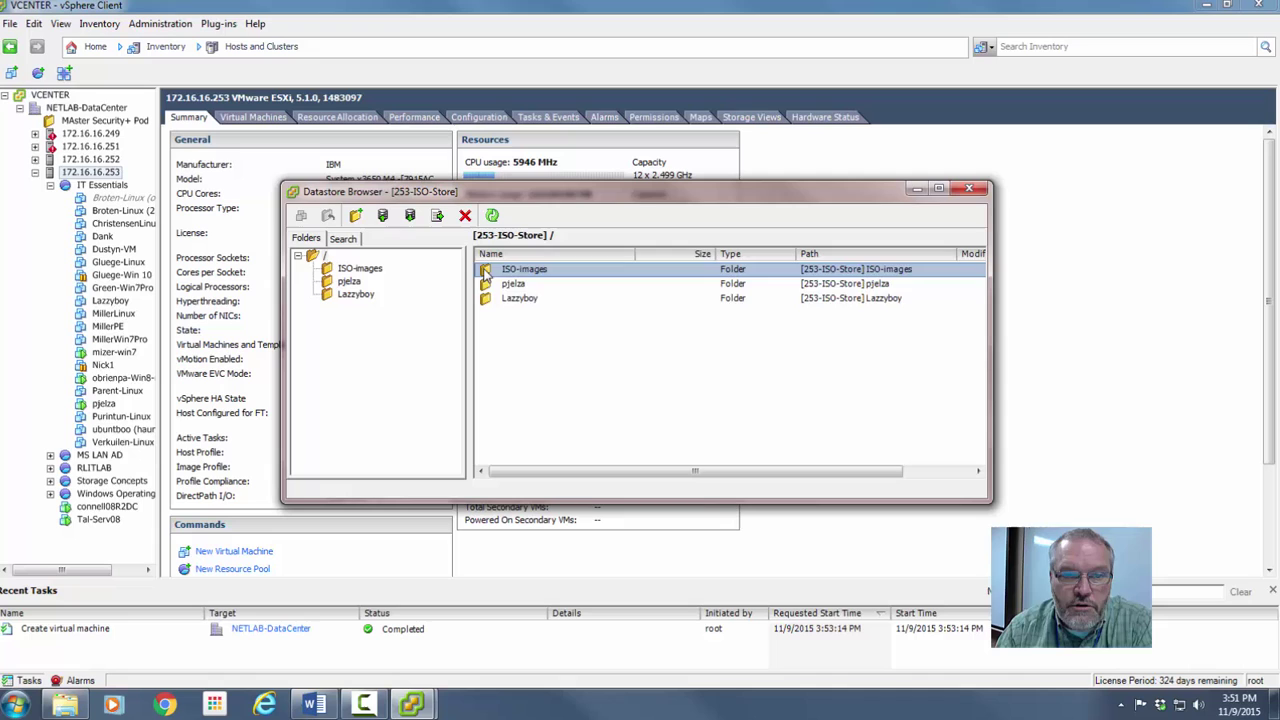
pyautogui.doubleClick(486, 272)
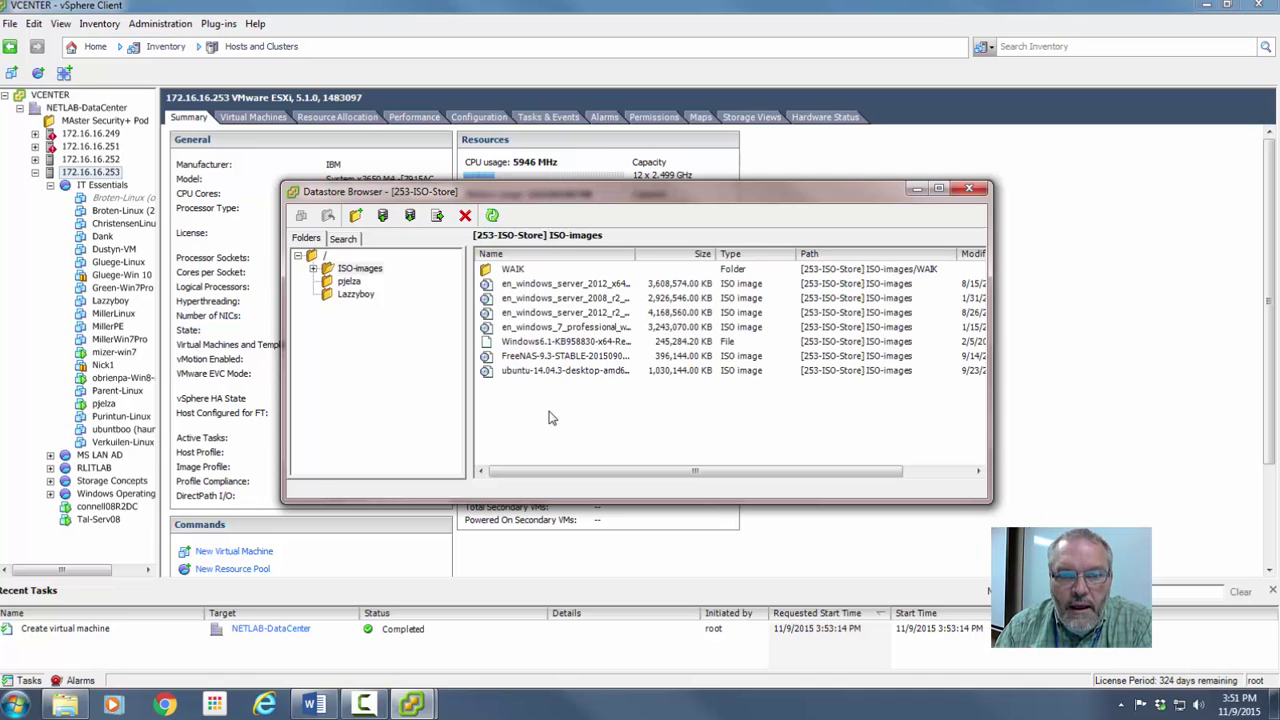
# Create a folder in ISO-images named with the last name followed by ISO.
pyautogui.click(356, 216)
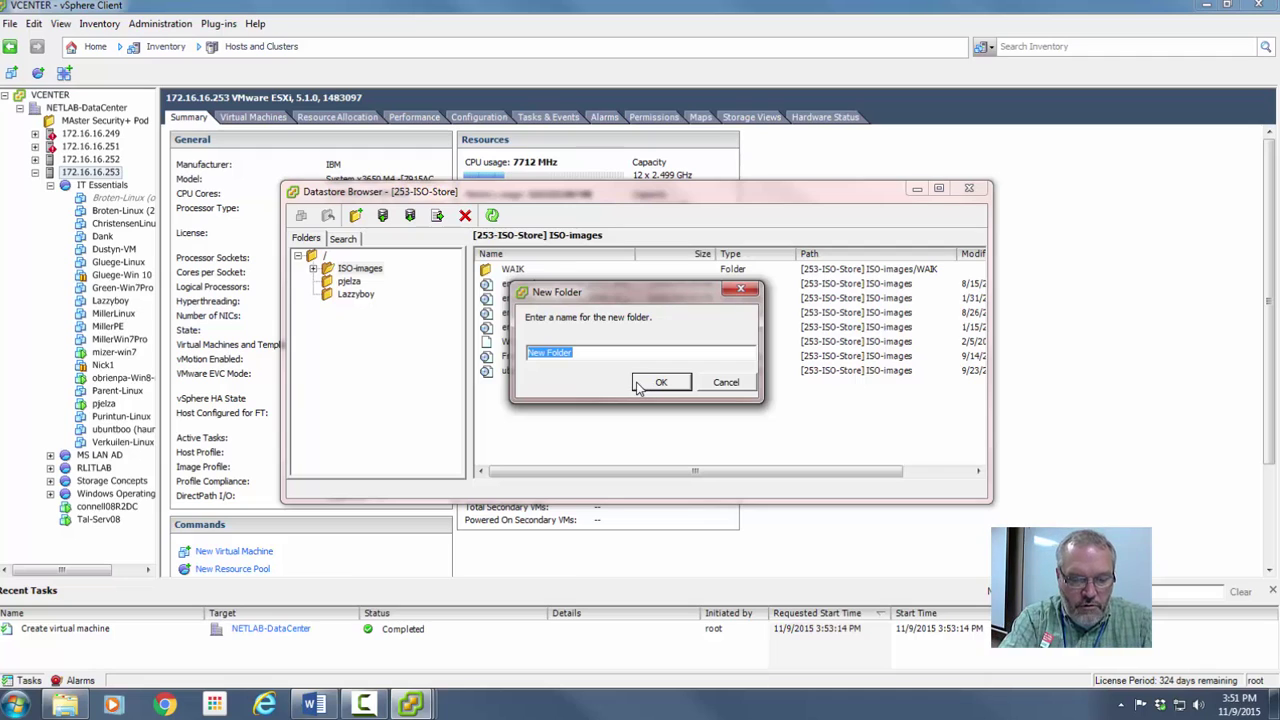
pyautogui.write('M')
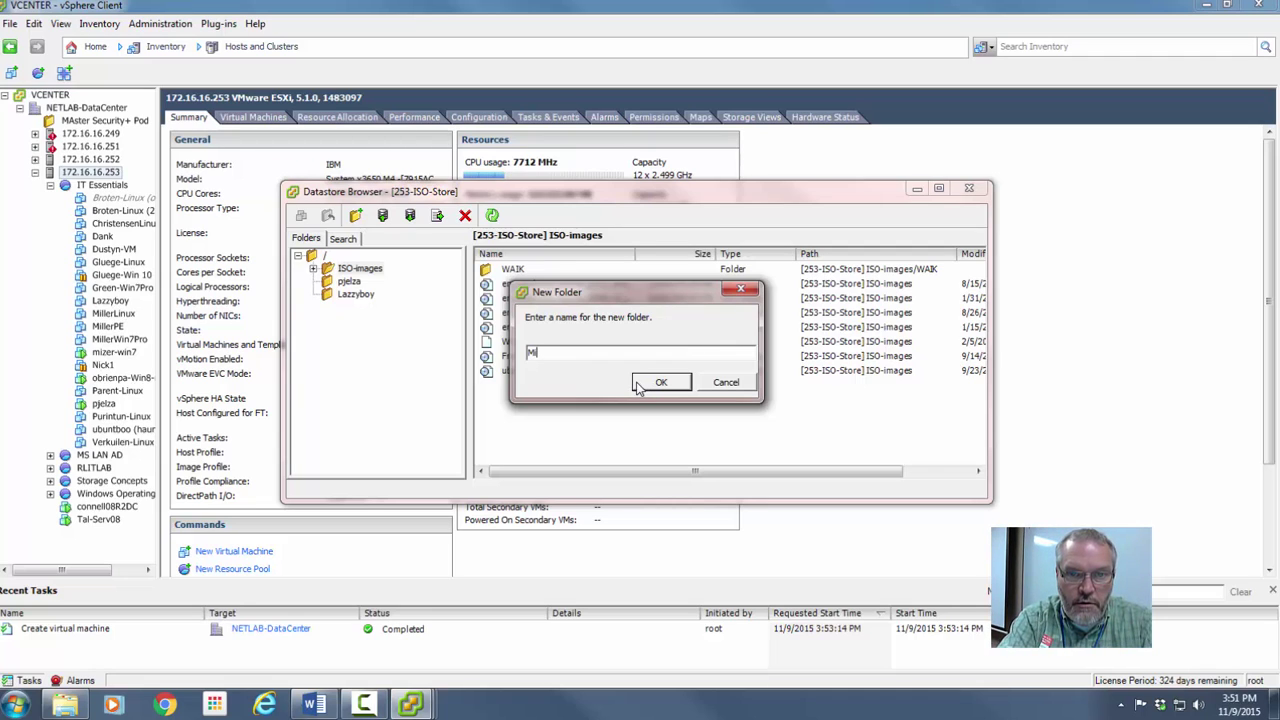
pyautogui.write('illerISO')
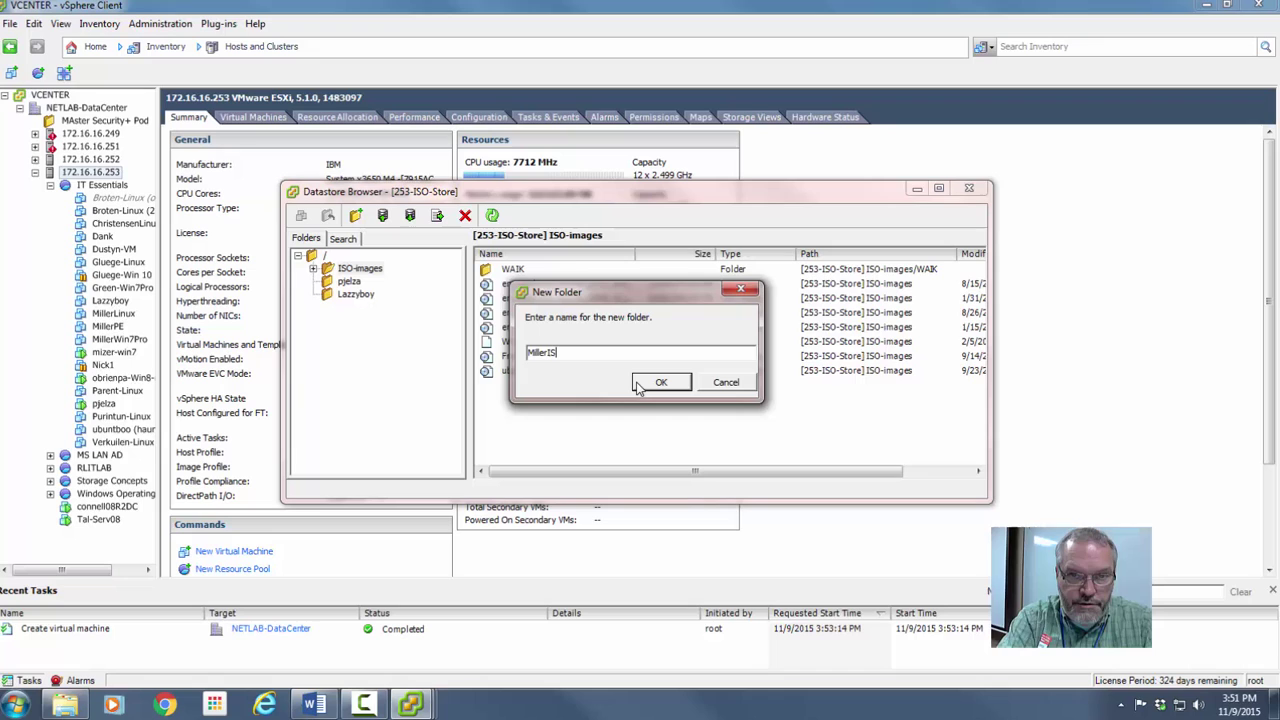
pyautogui.click(659, 383)
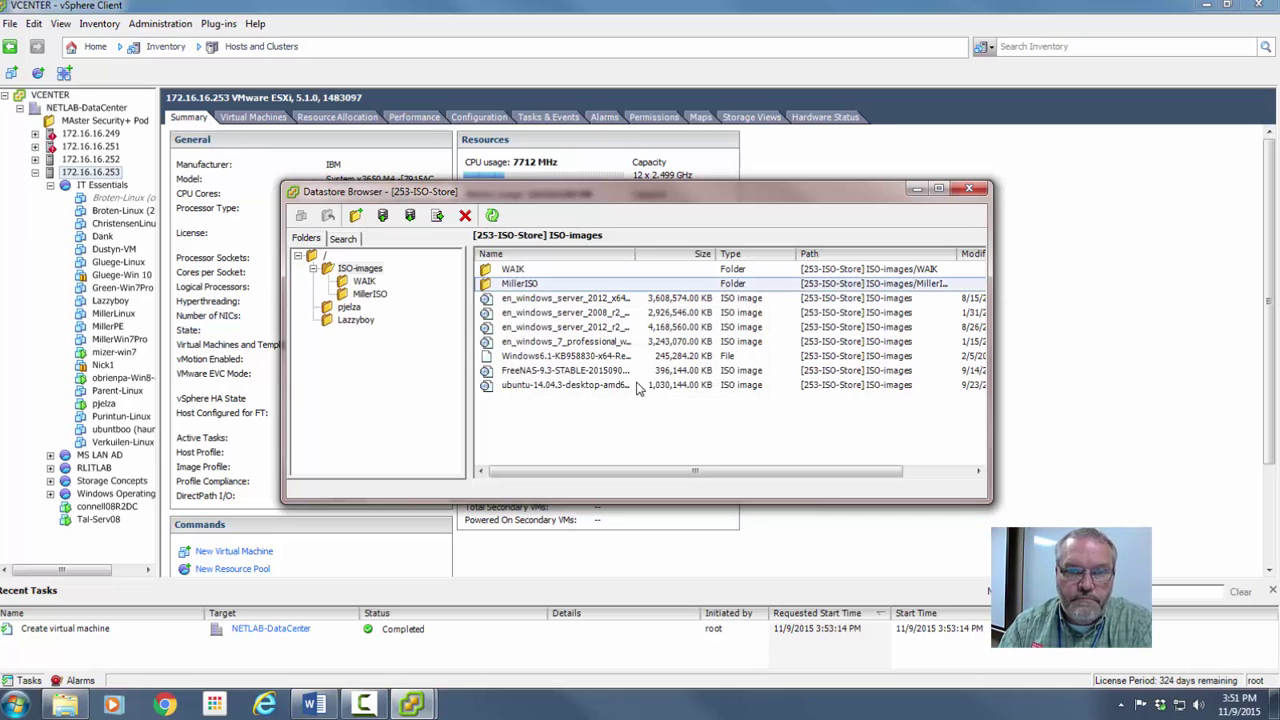
# Upload the last-name PE64.iso file from the last-name folder on C: into the new ISO folder, and close the datastore browser.
pyautogui.doubleClick(490, 285)
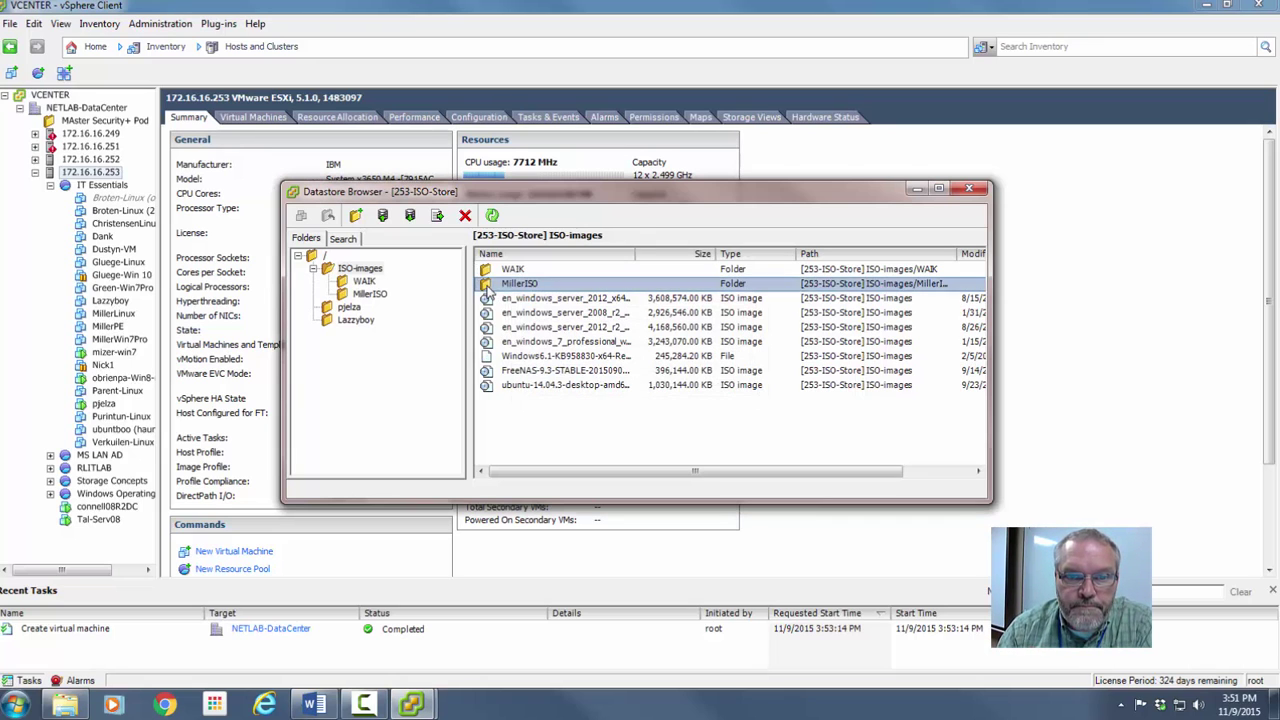
pyautogui.click(382, 218)
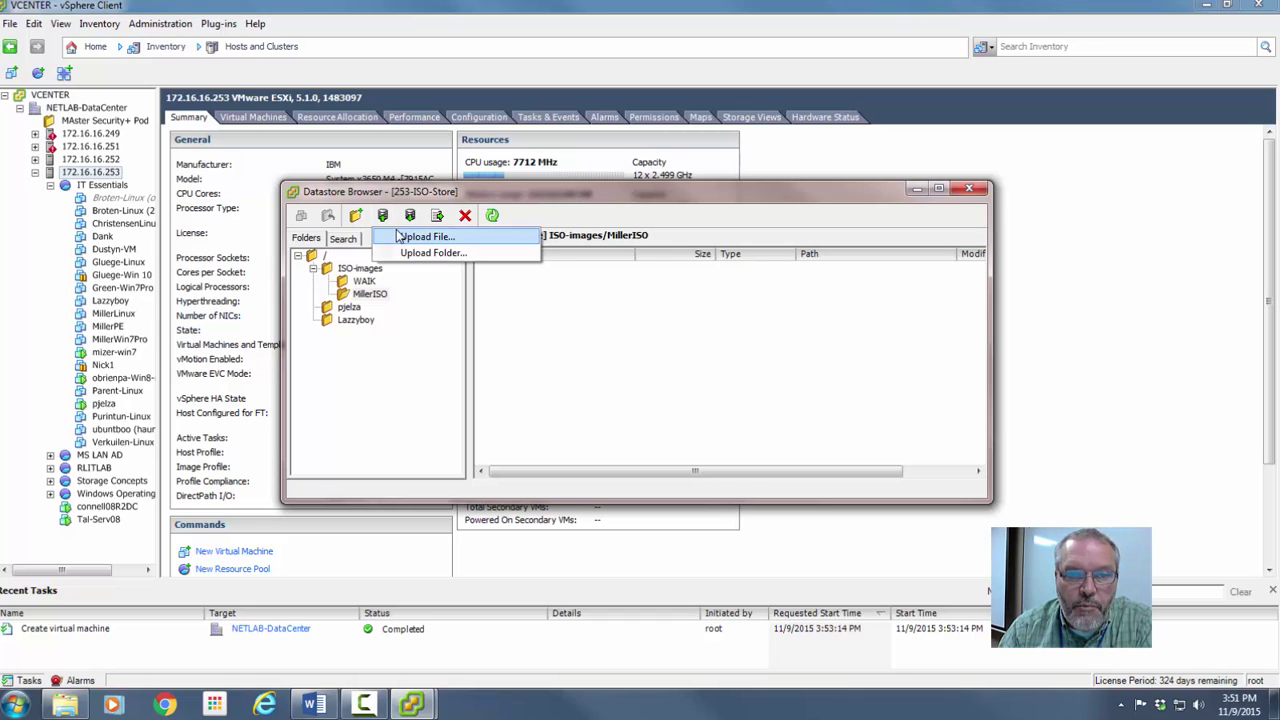
pyautogui.click(406, 236)
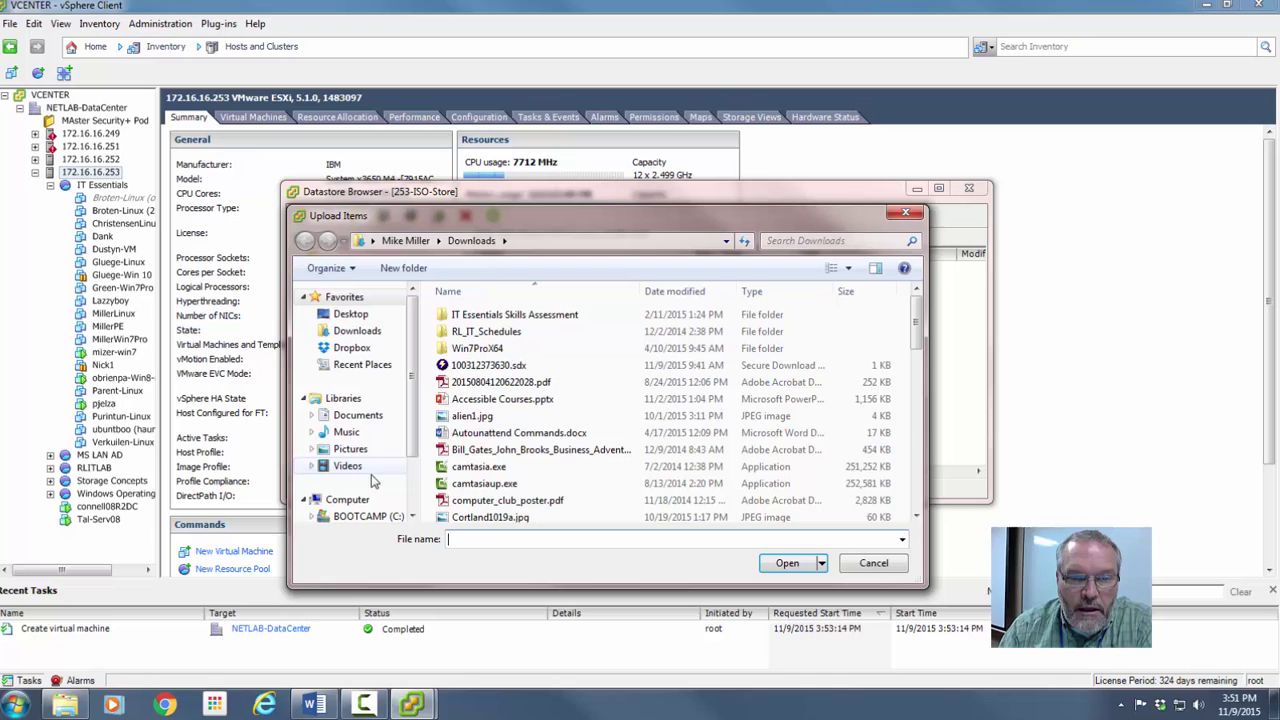
pyautogui.click(365, 518)
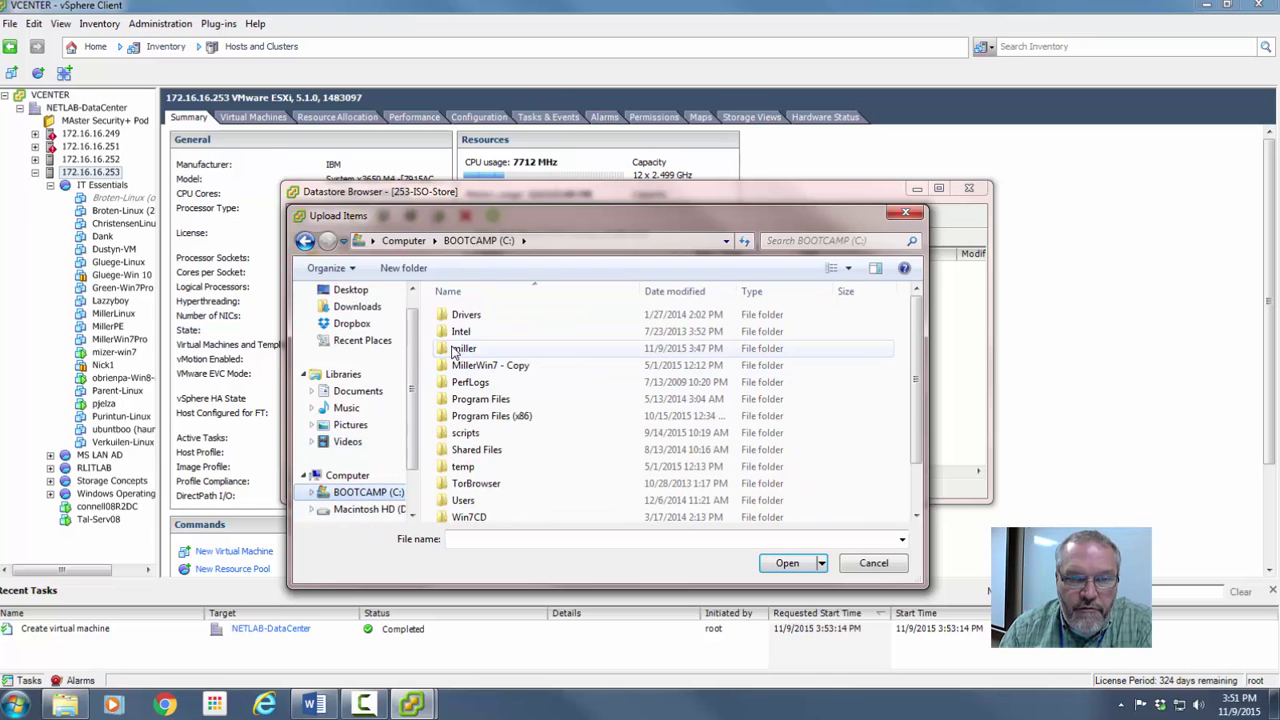
pyautogui.doubleClick(447, 349)
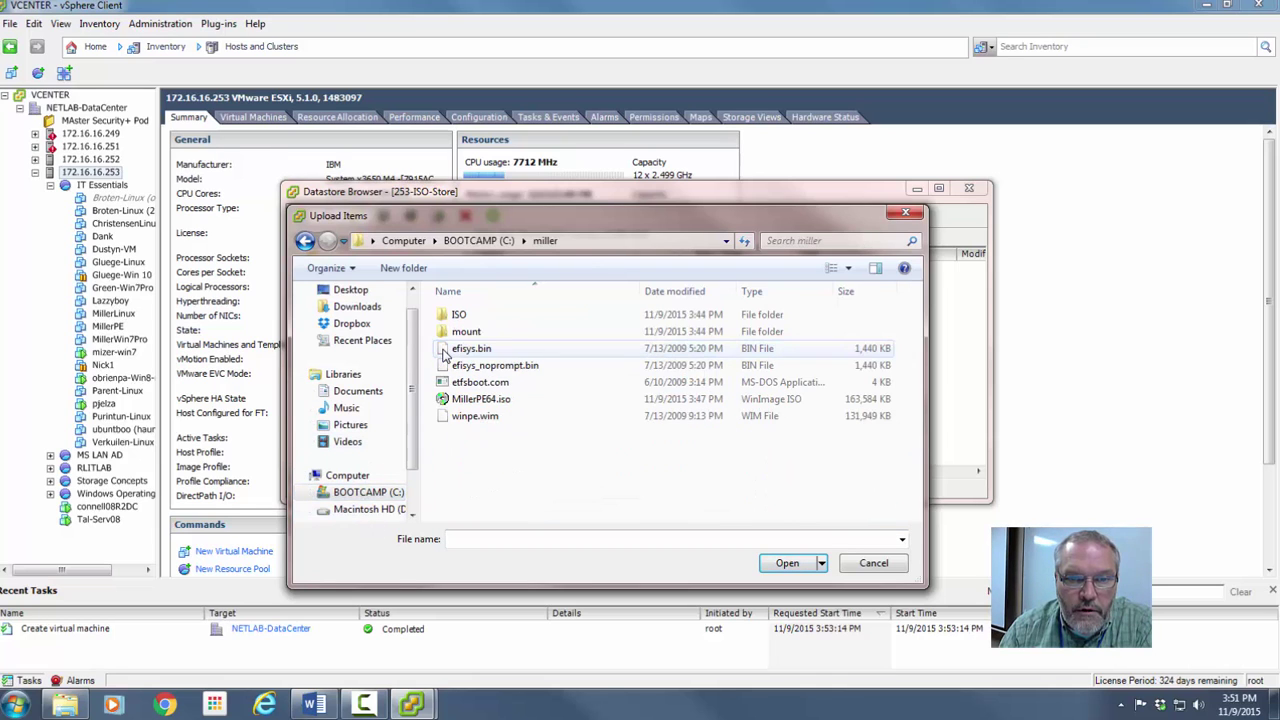
pyautogui.click(472, 400)
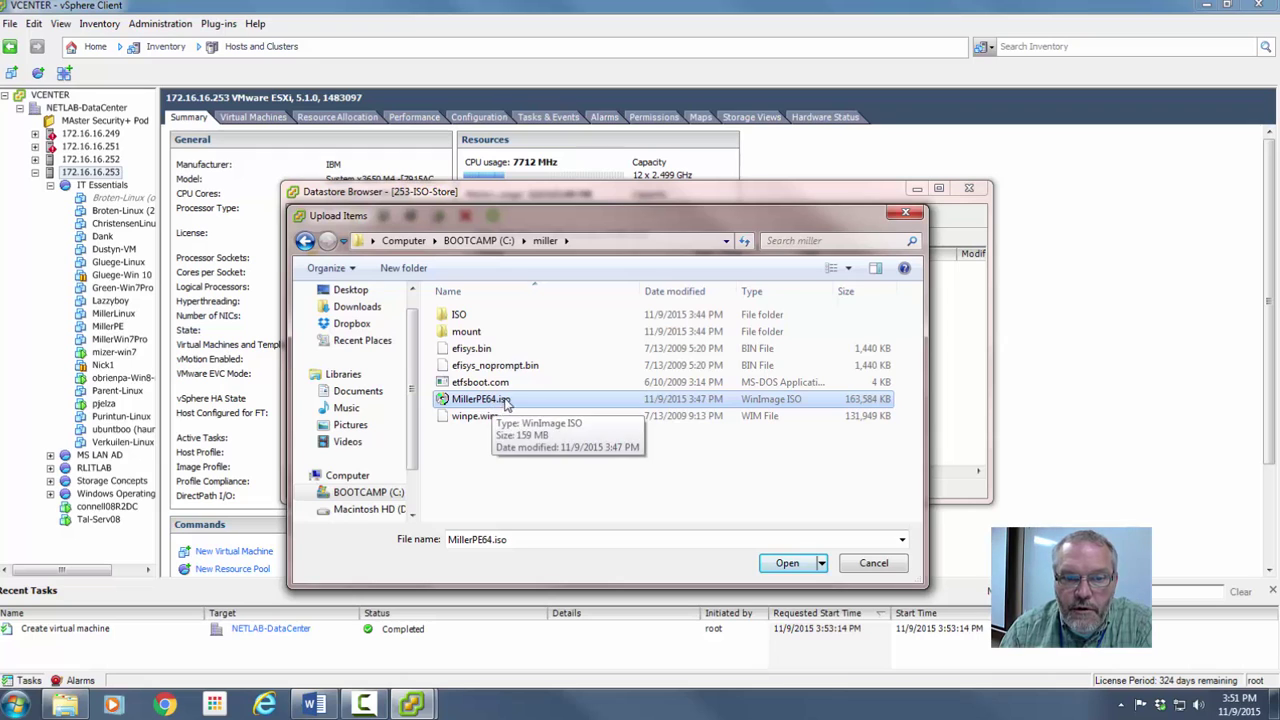
pyautogui.click(788, 563)
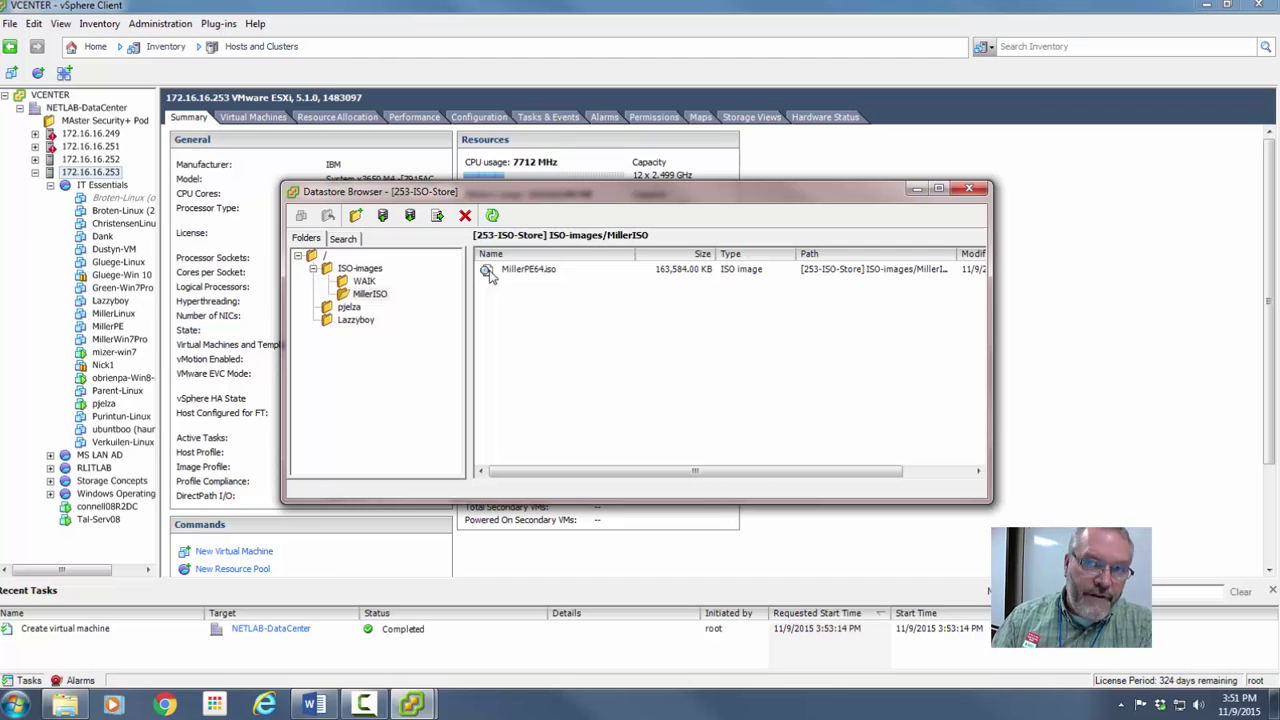
pyautogui.click(983, 192)
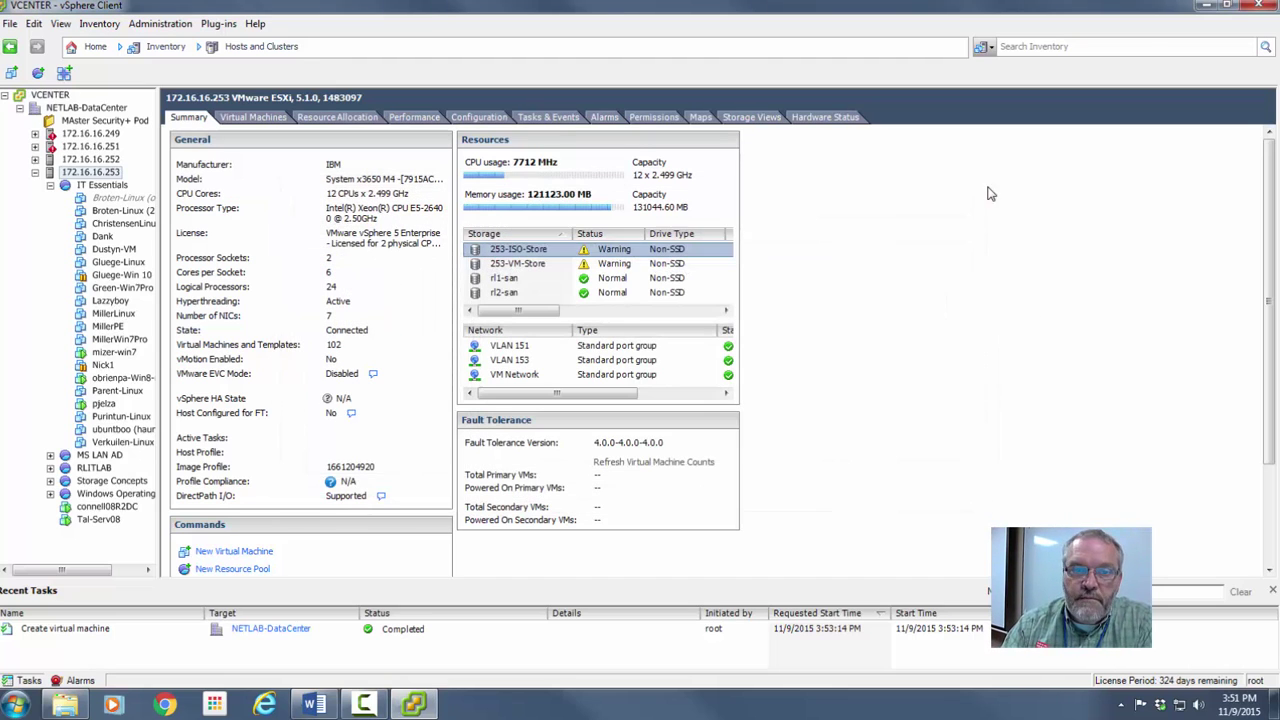
# Edit the PE virtual machine's settings so CD/DVD drive 1 uses a datastore ISO file and connects at power on.
pyautogui.click(84, 328)
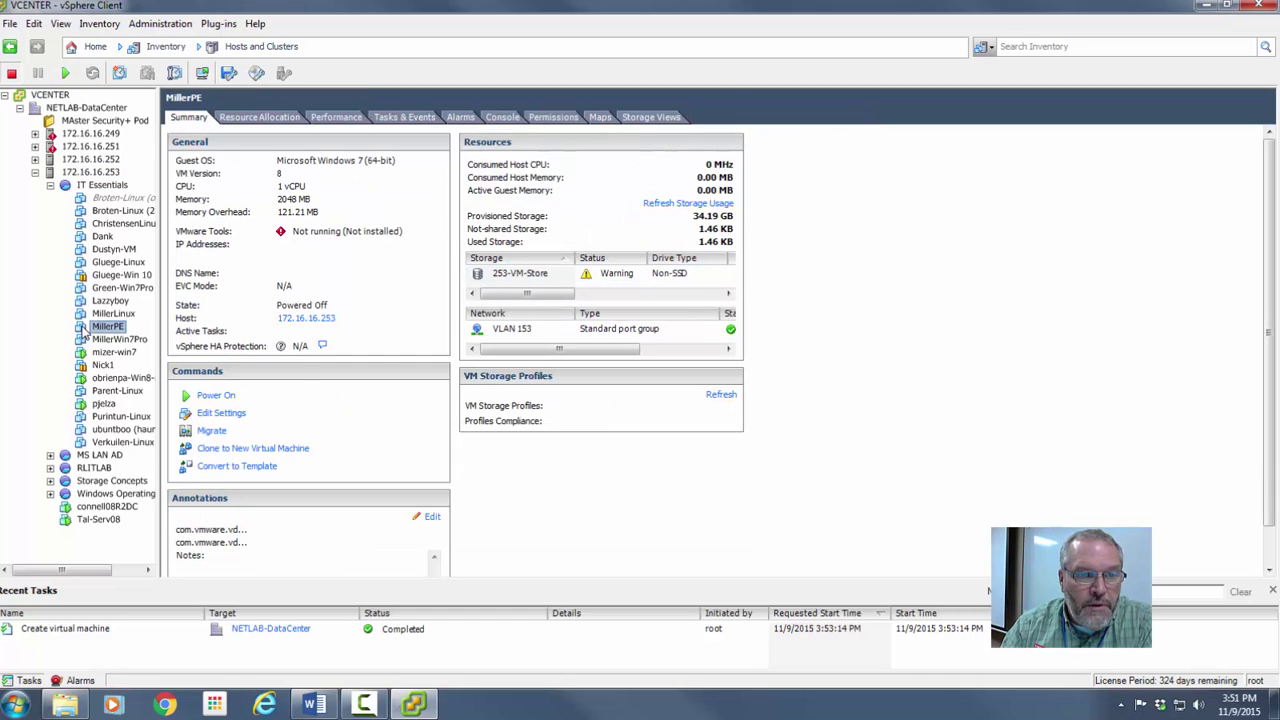
pyautogui.rightClick(85, 332)
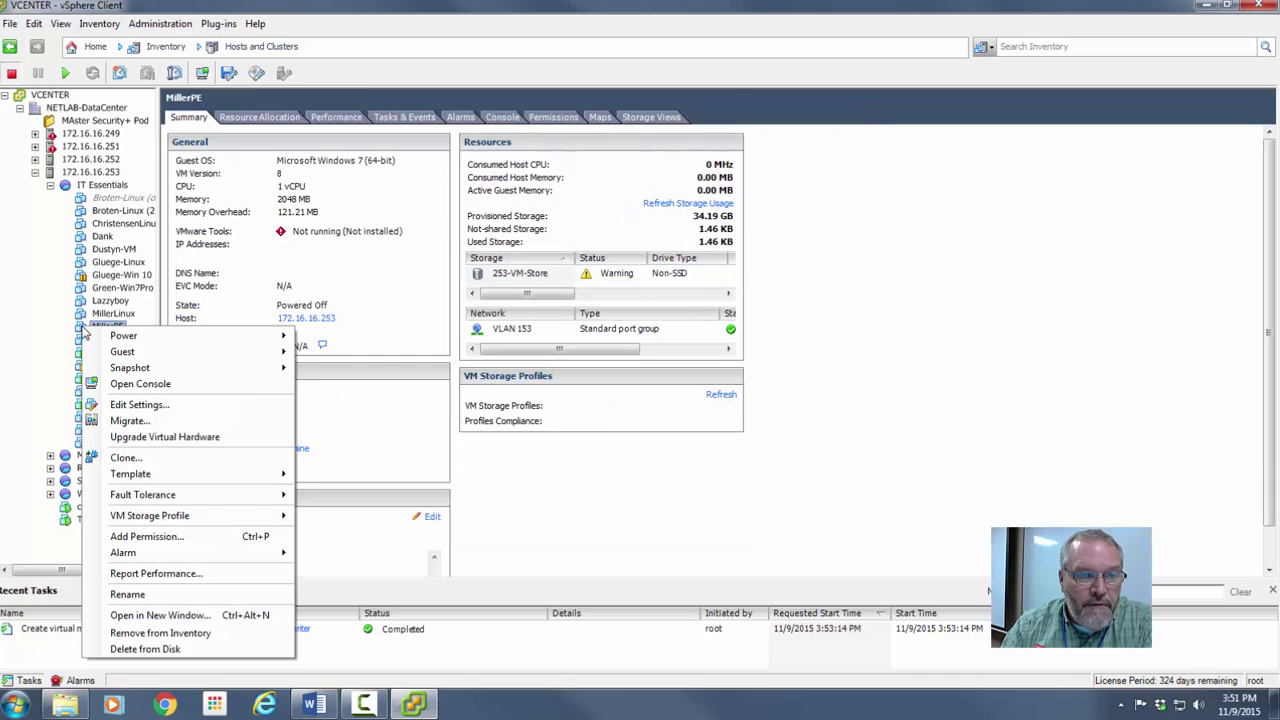
pyautogui.click(127, 405)
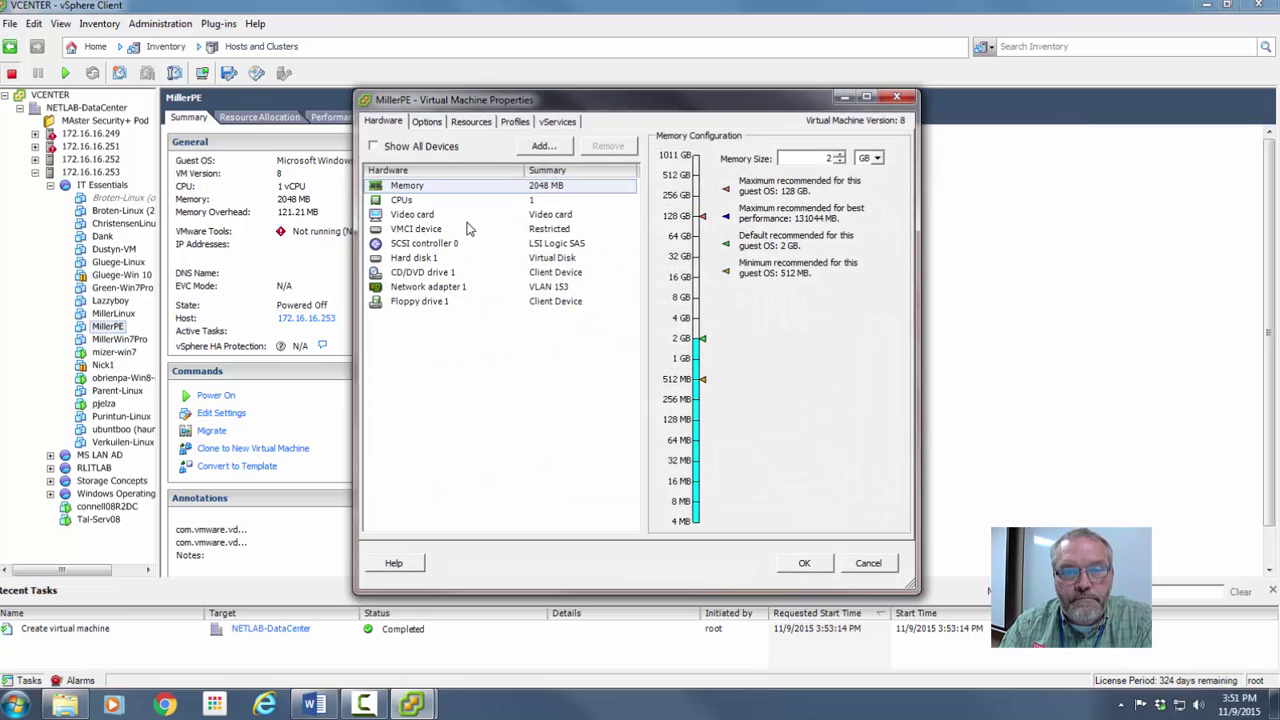
pyautogui.click(432, 274)
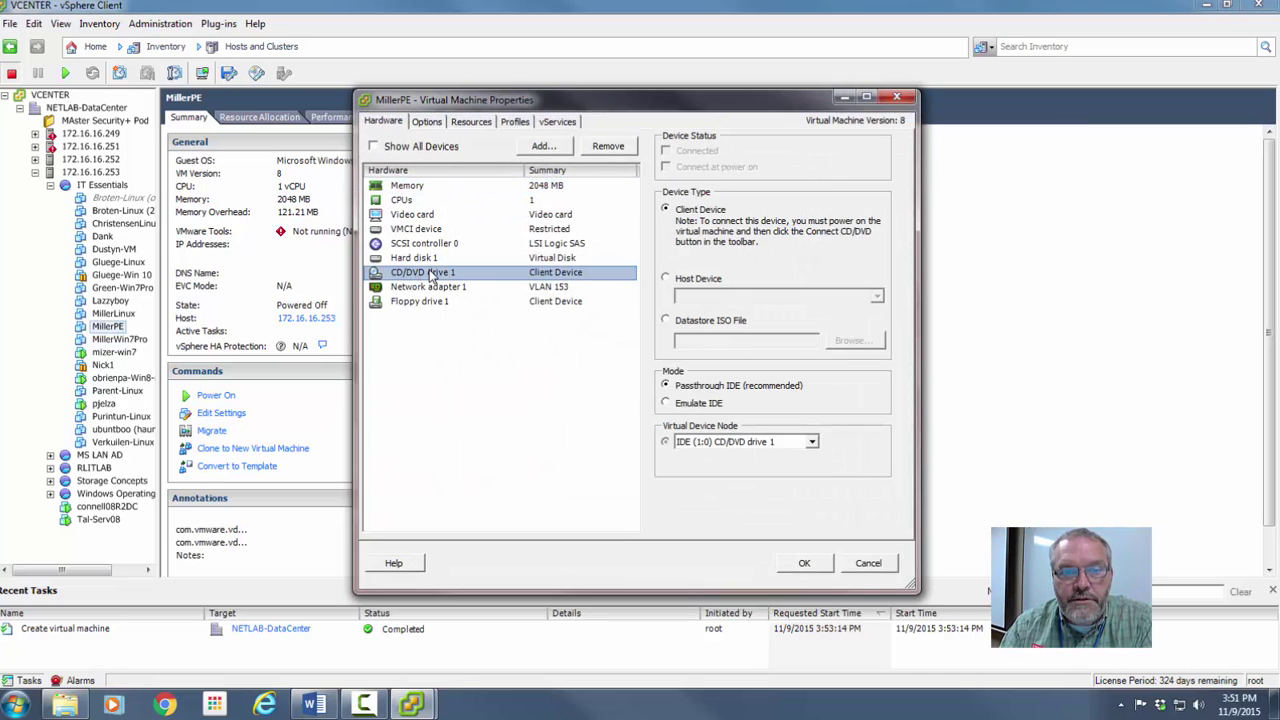
pyautogui.click(666, 321)
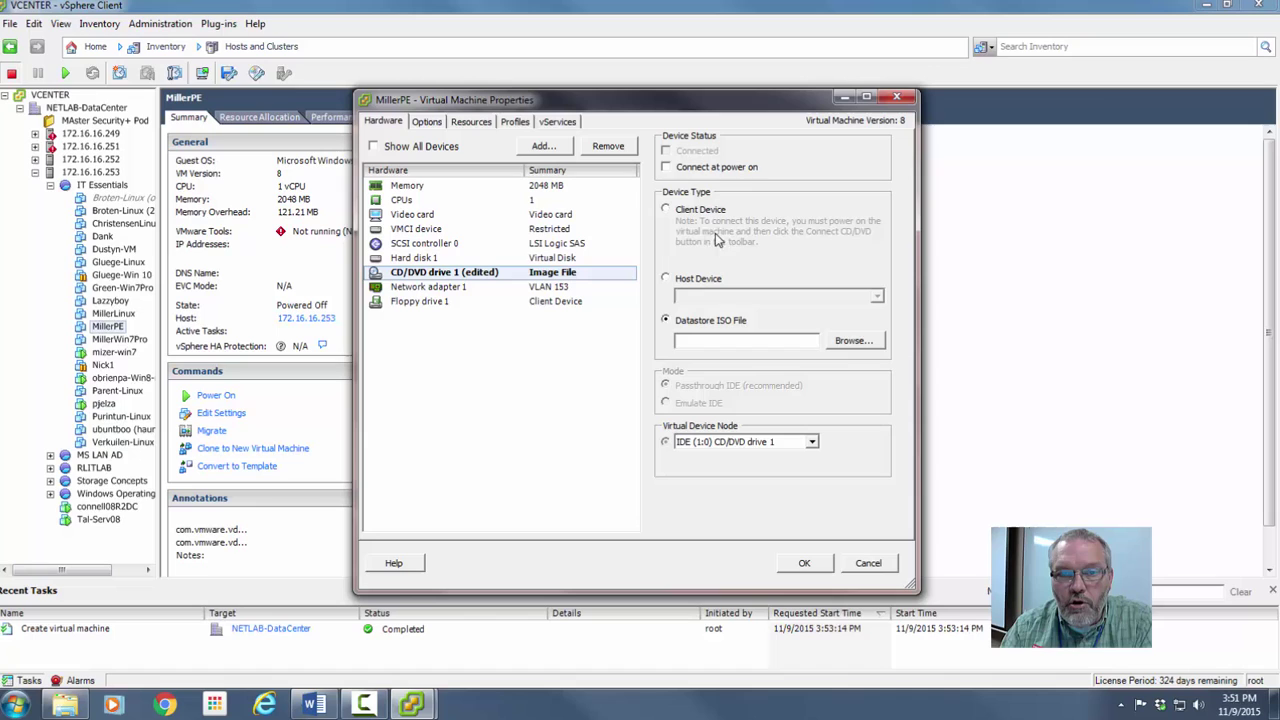
pyautogui.click(666, 168)
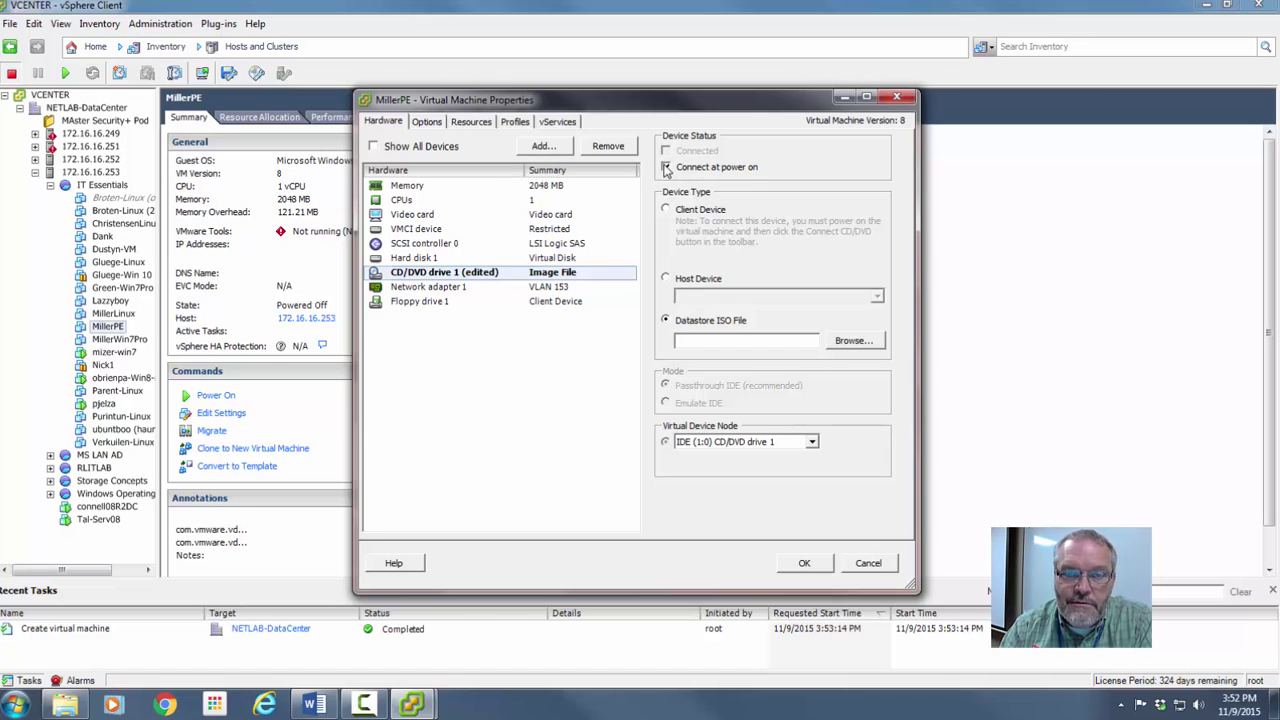
# Attach the last-name PE64.iso from the last-name ISO folder under ISO-images on 253-ISO-Store, and save the virtual machine's settings.
pyautogui.click(854, 342)
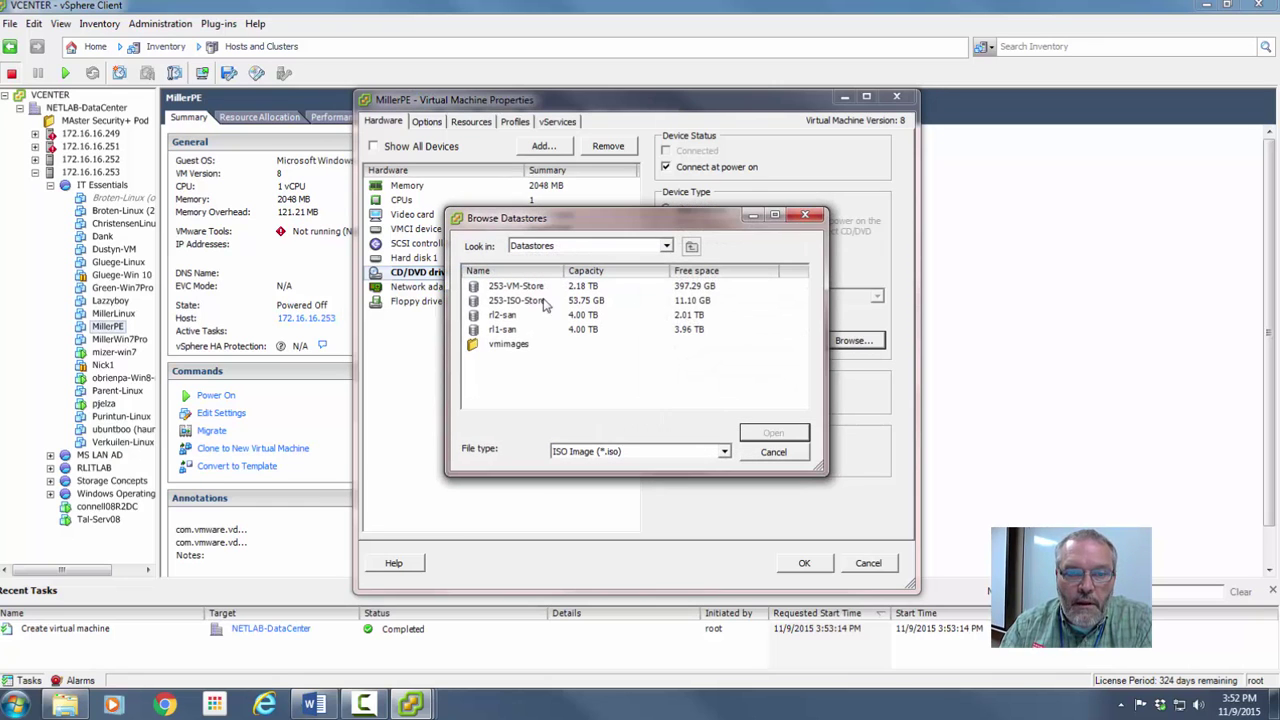
pyautogui.doubleClick(503, 302)
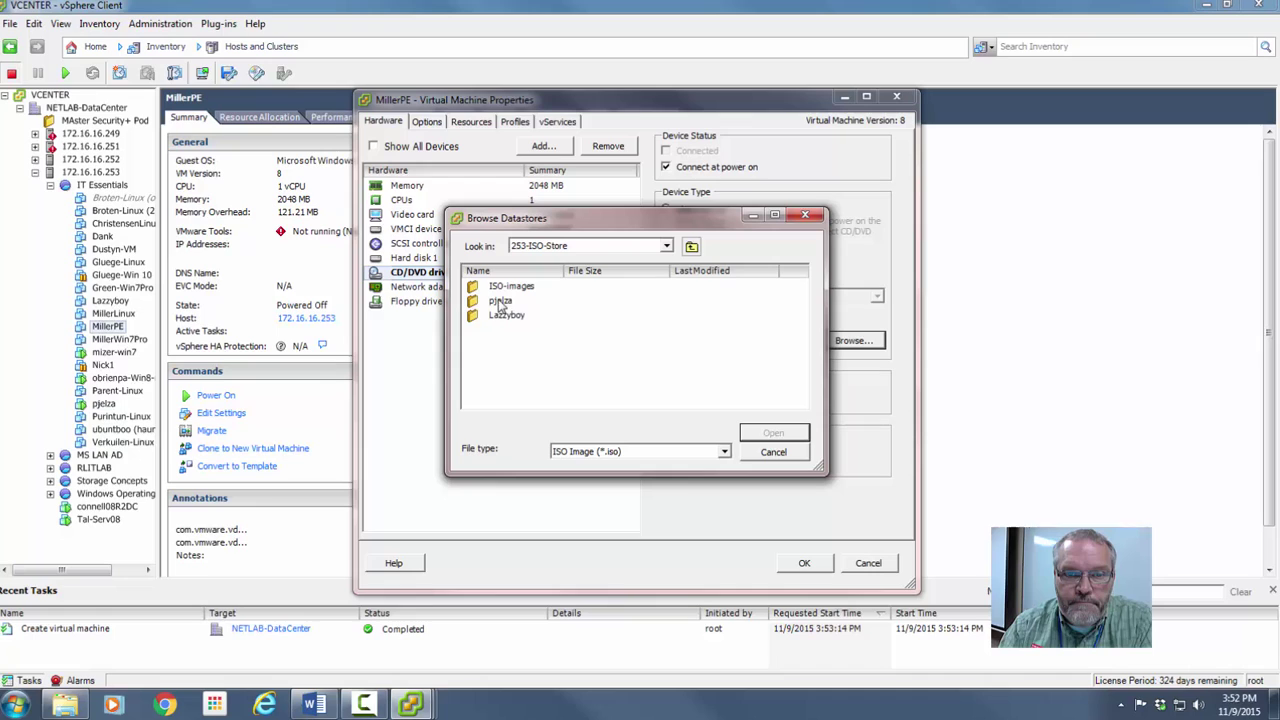
pyautogui.doubleClick(474, 289)
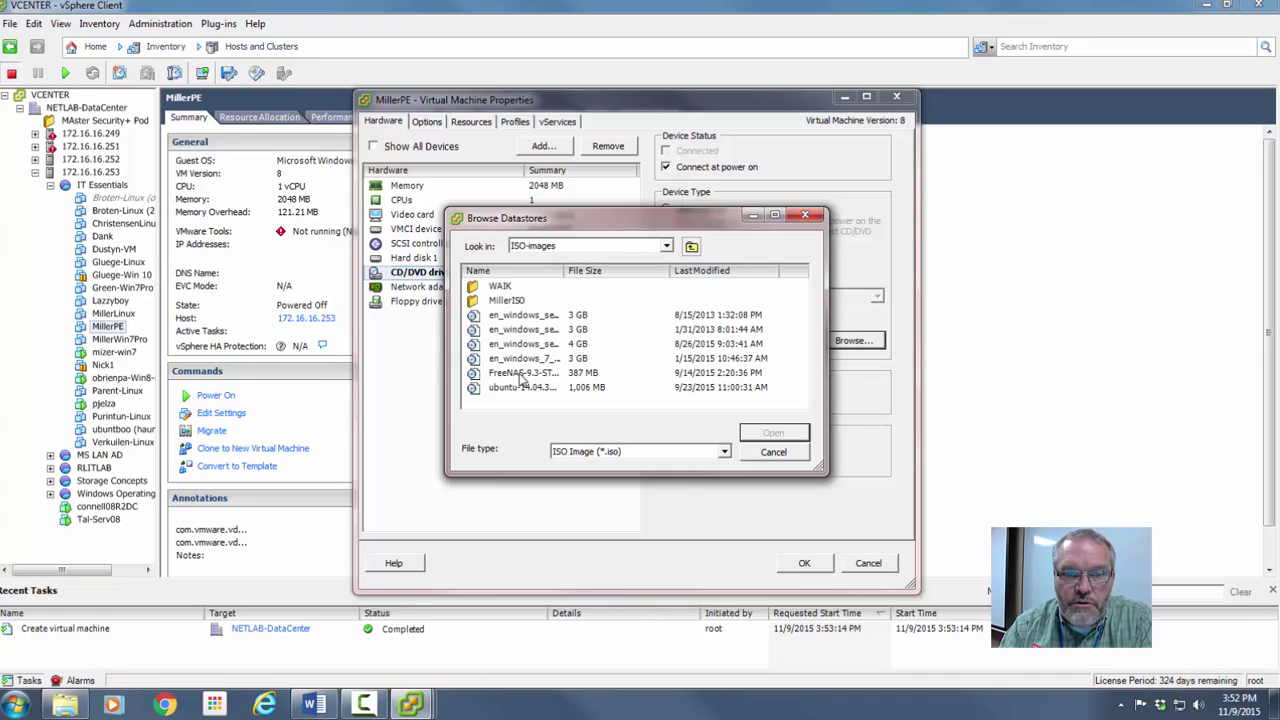
pyautogui.doubleClick(473, 301)
pyautogui.click(522, 289)
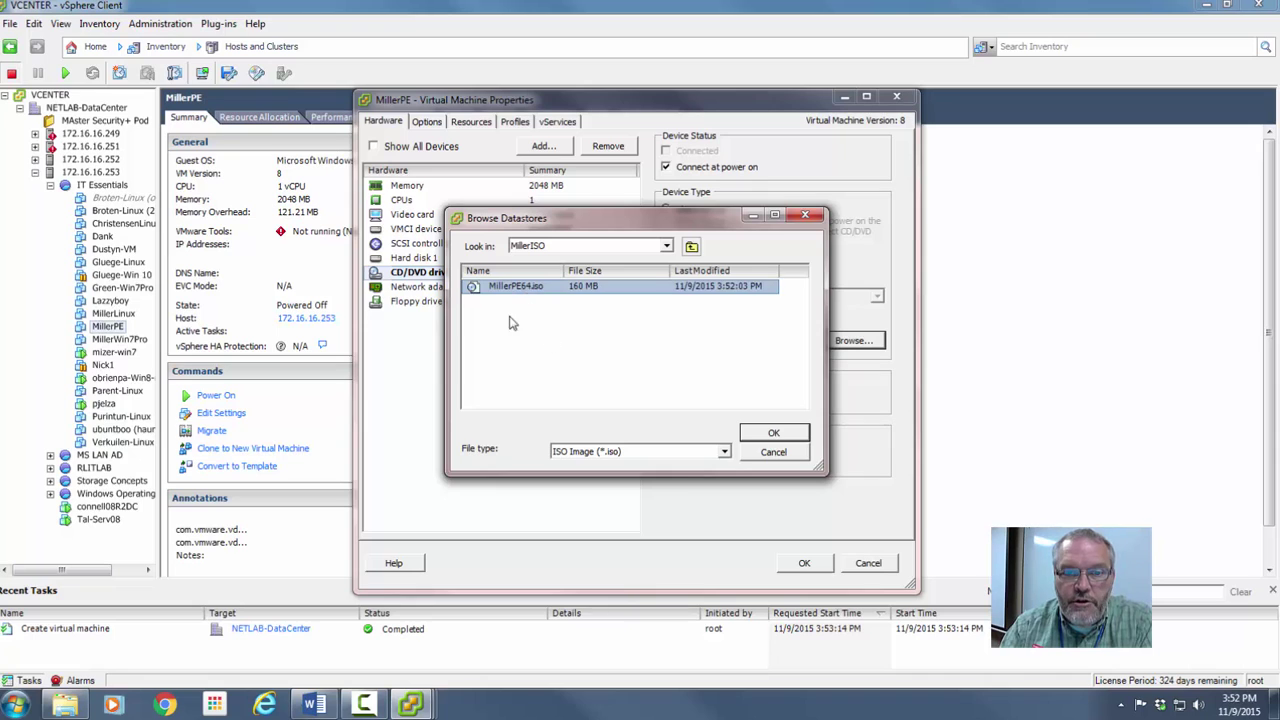
pyautogui.click(776, 434)
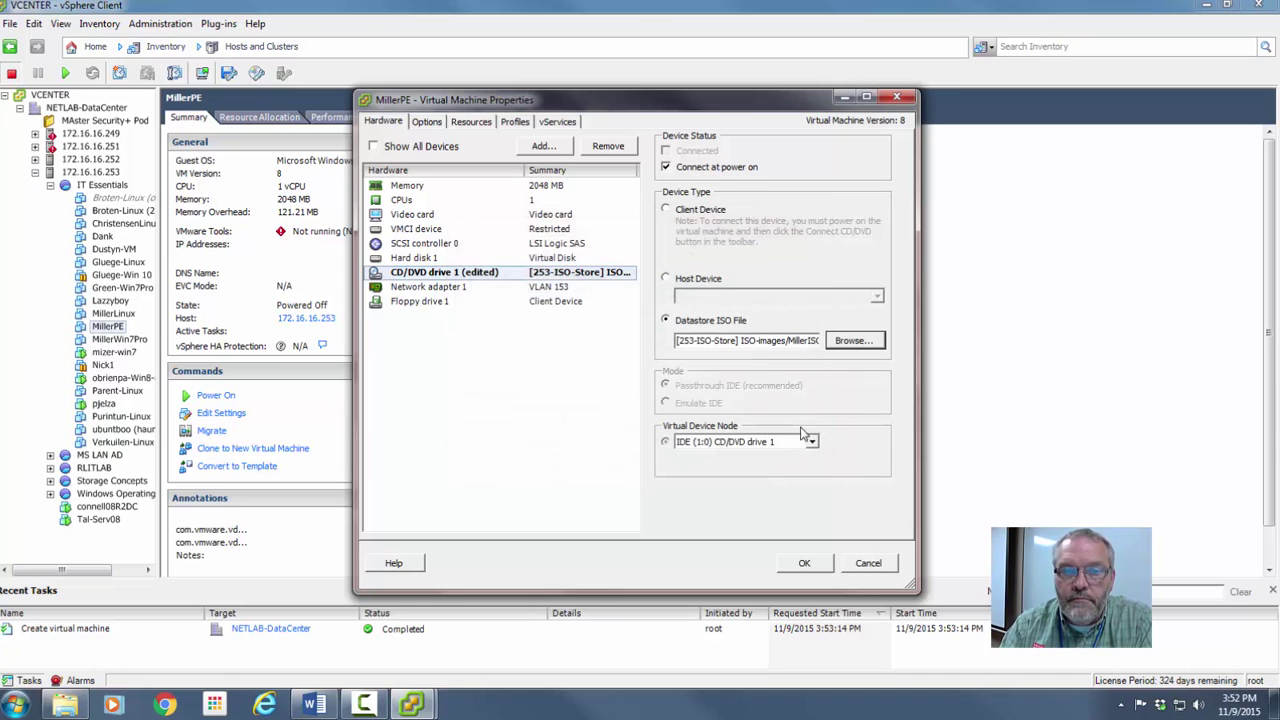
pyautogui.click(806, 563)
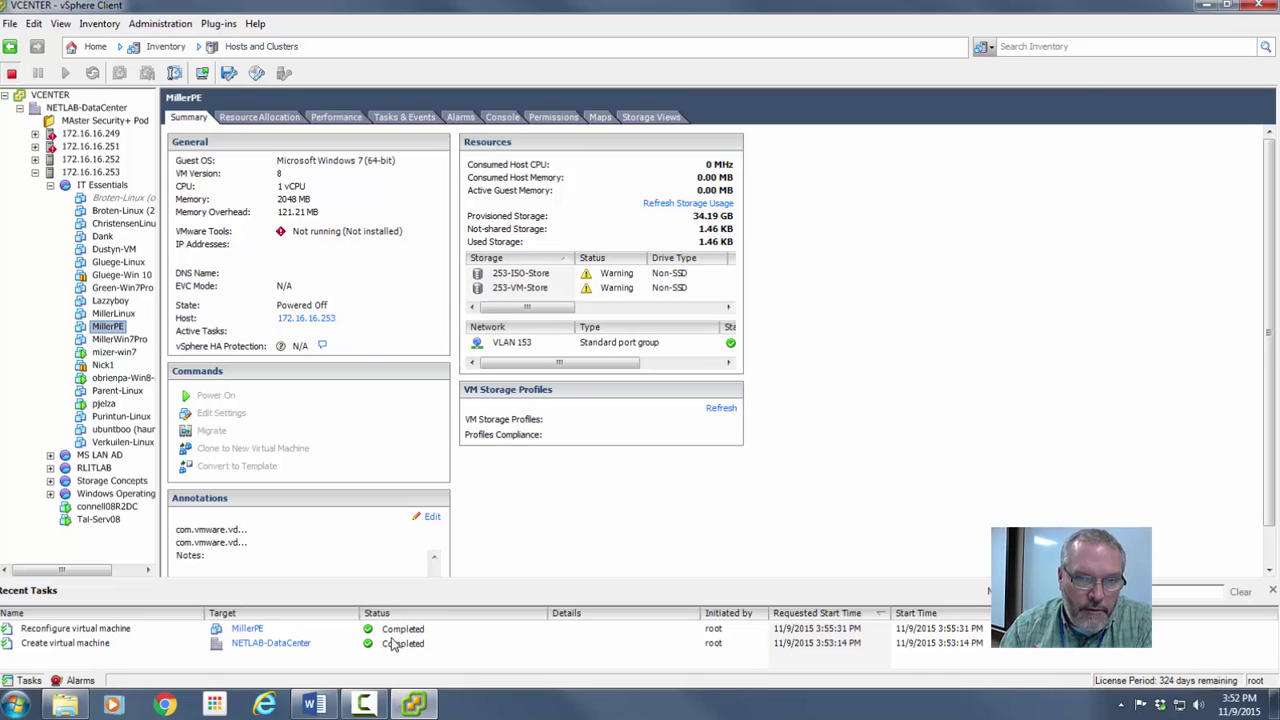
# Open the PE virtual machine's console in its own window and minimize the main vSphere Client window.
pyautogui.rightClick(80, 330)
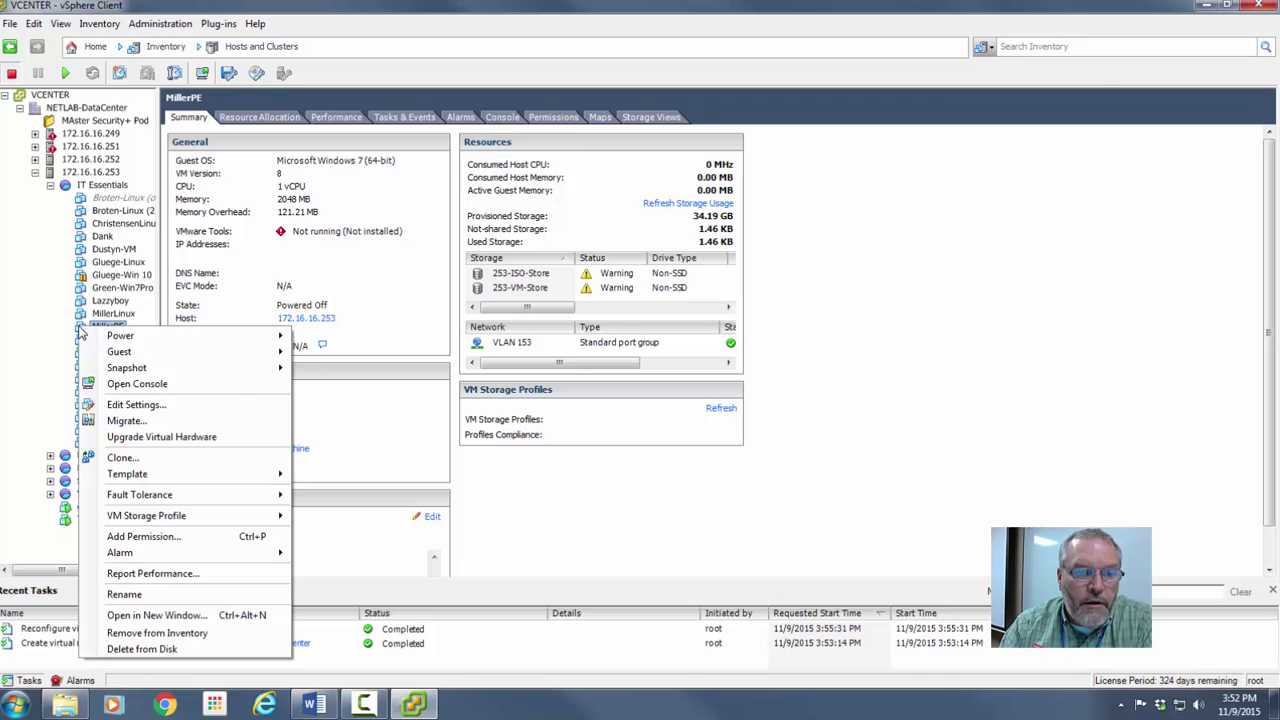
pyautogui.click(136, 386)
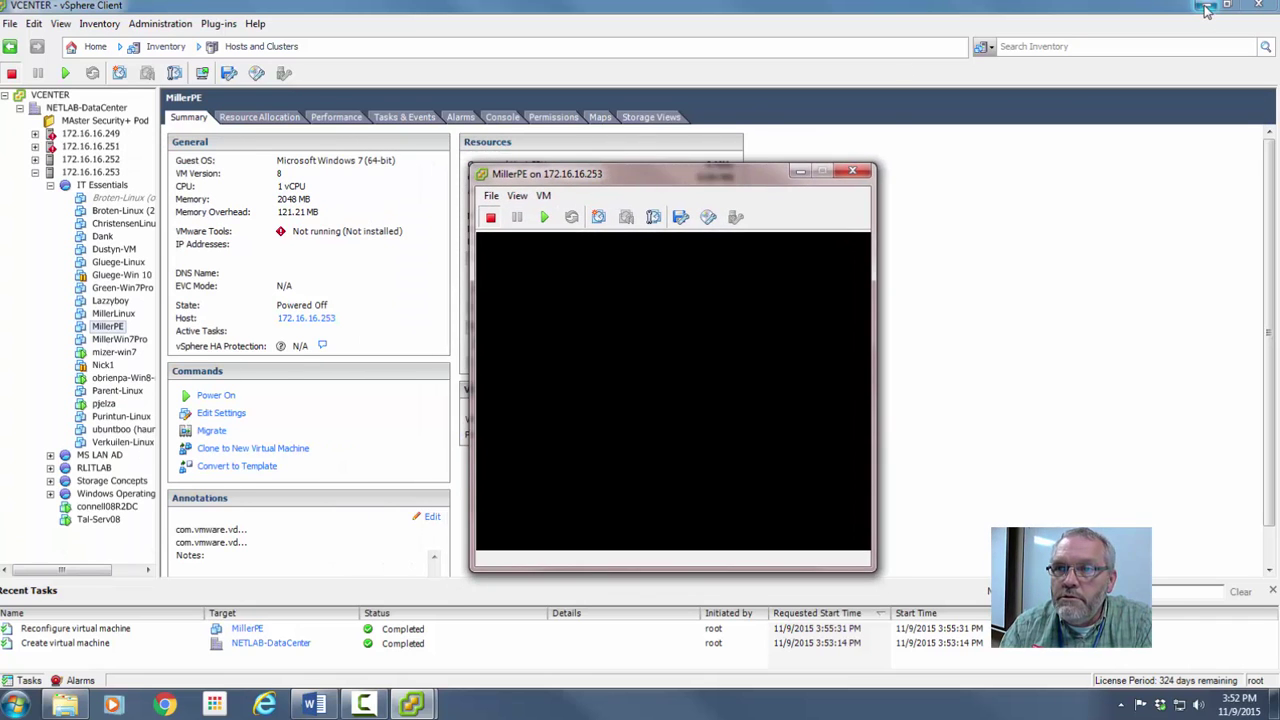
pyautogui.click(1205, 7)
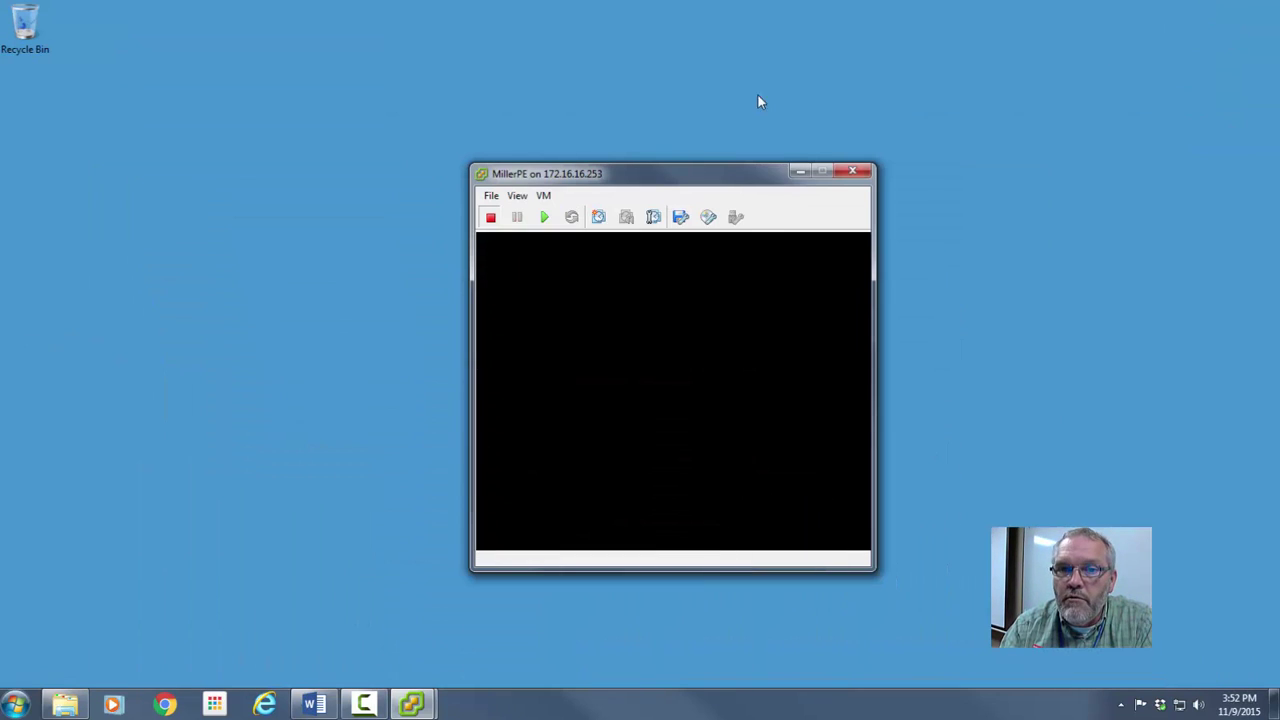
# Boot the virtual machine into WinPE with its console window moved to the desktop's upper area, and give the command prompt focus.
pyautogui.moveTo(704, 165); pyautogui.dragTo(489, 52)
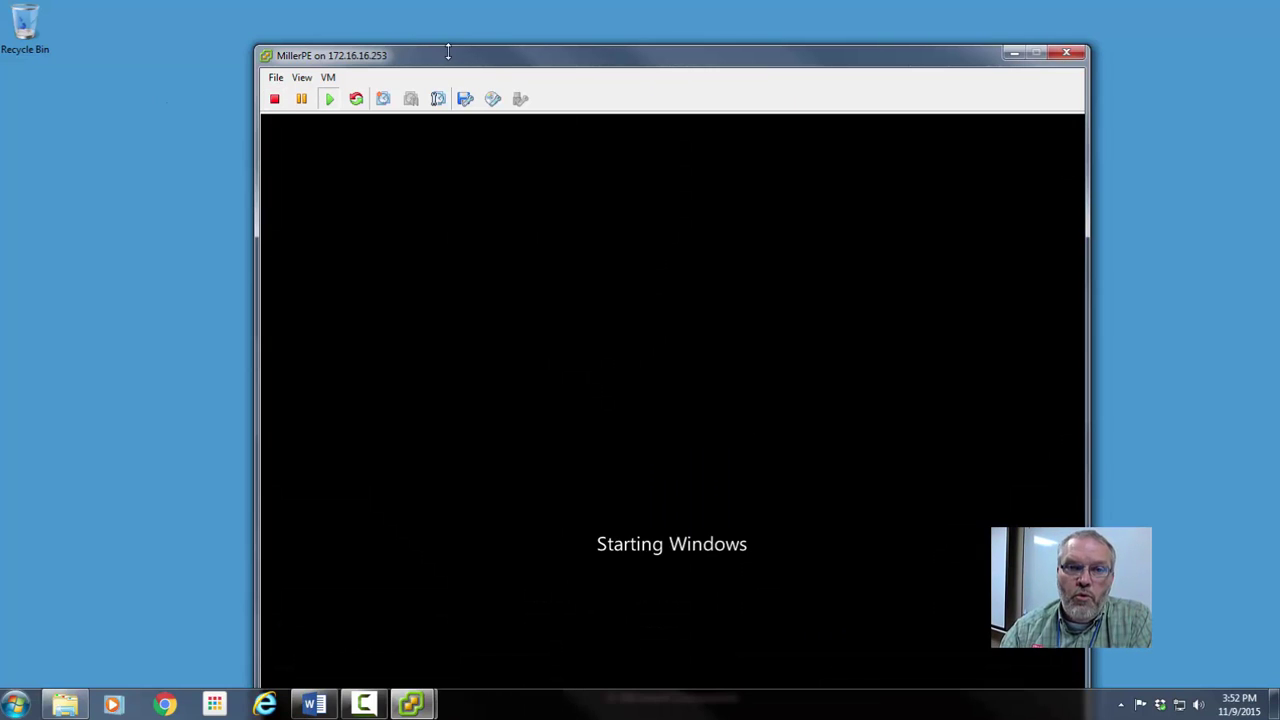
pyautogui.moveTo(494, 57); pyautogui.dragTo(416, 13)
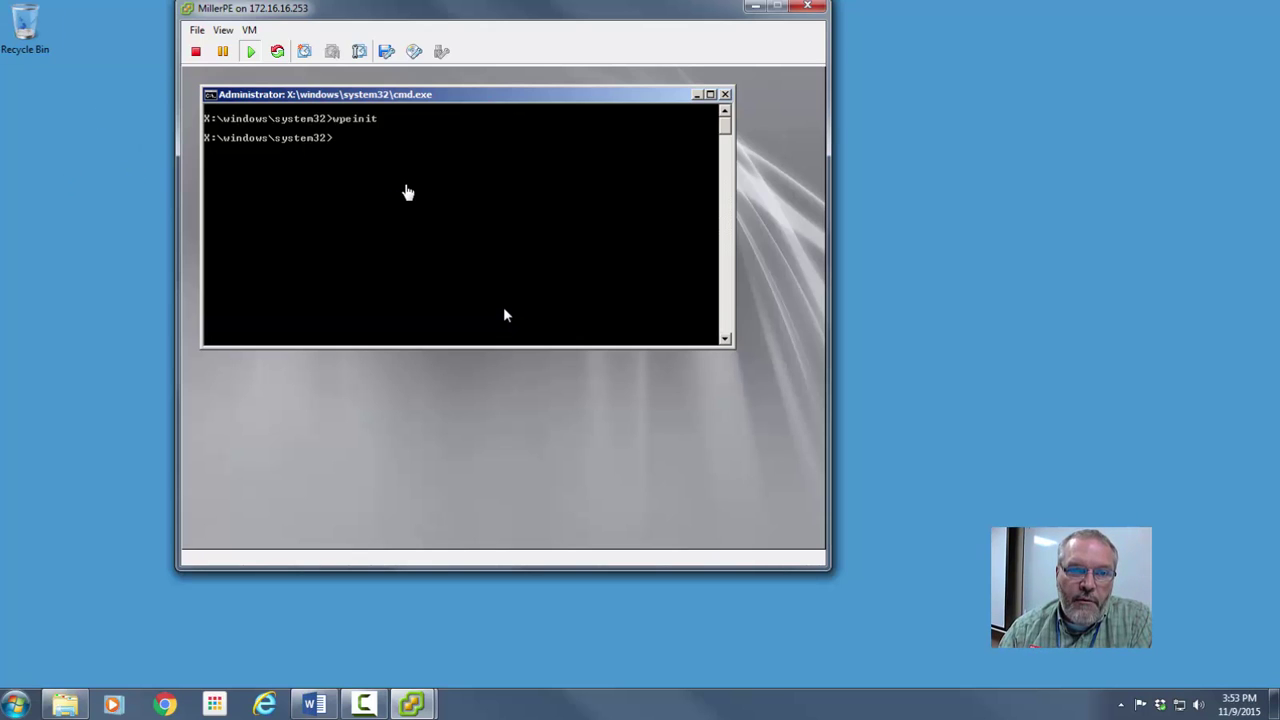
pyautogui.click(417, 148)
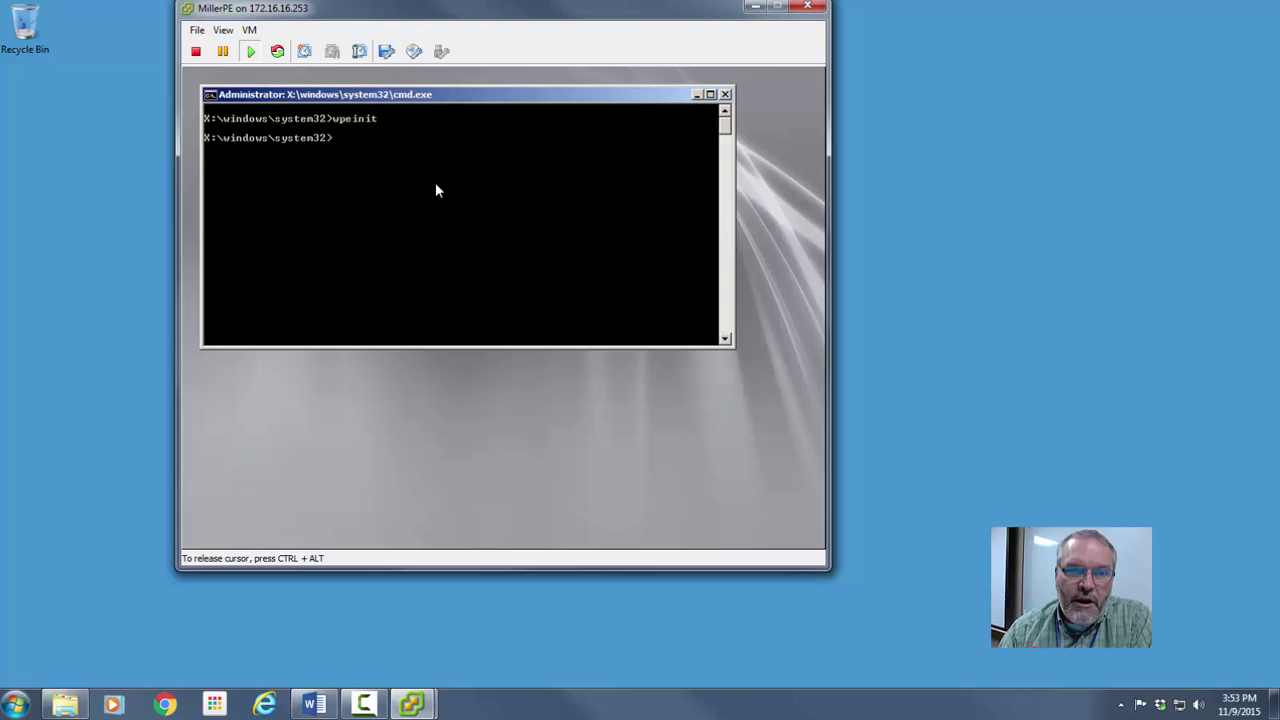